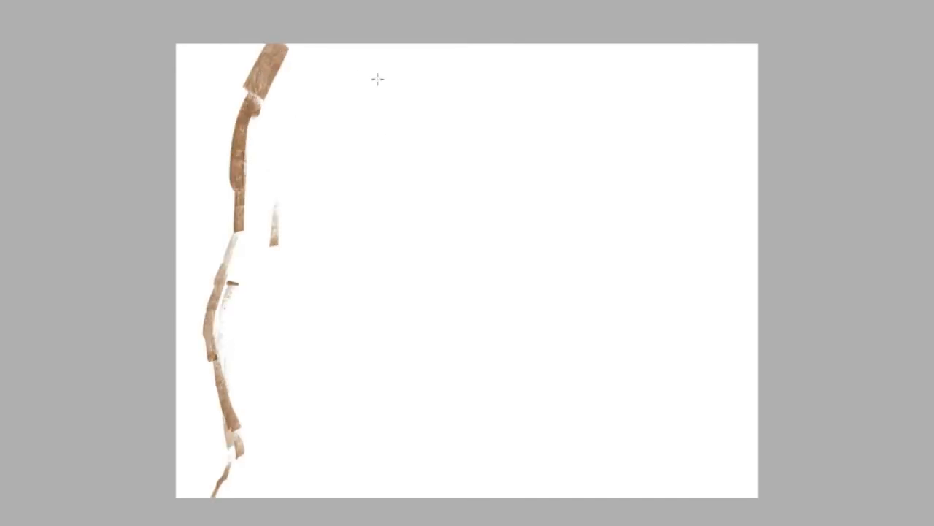
Step: Sketch the left face and jaw outline and the curving hair on the right
mouse_move(398, 54)
mouse_down()
mouse_move(355, 382)
mouse_move(417, 497)
mouse_up()
mouse_move(369, 384)
mouse_down()
mouse_move(474, 456)
mouse_move(588, 434)
mouse_up()
drag(642, 369, 664, 165)
drag(606, 51, 635, 153)
drag(646, 157, 687, 230)
drag(628, 84, 654, 183)
drag(683, 230, 668, 317)
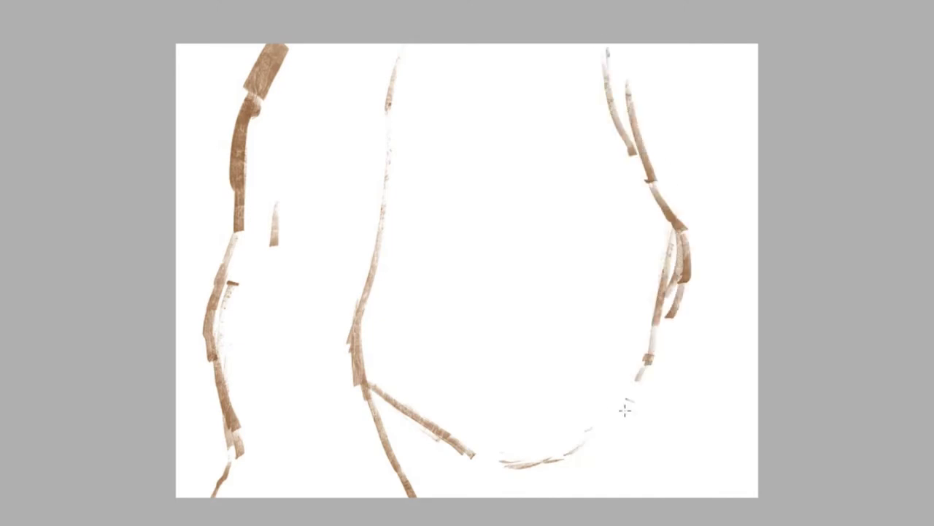
drag(629, 409, 621, 496)
drag(642, 431, 668, 497)
drag(722, 224, 707, 352)
Step: Widen the canvas to the right with Crop and paint hair strands into the new area
key(c)
drag(759, 270, 786, 274)
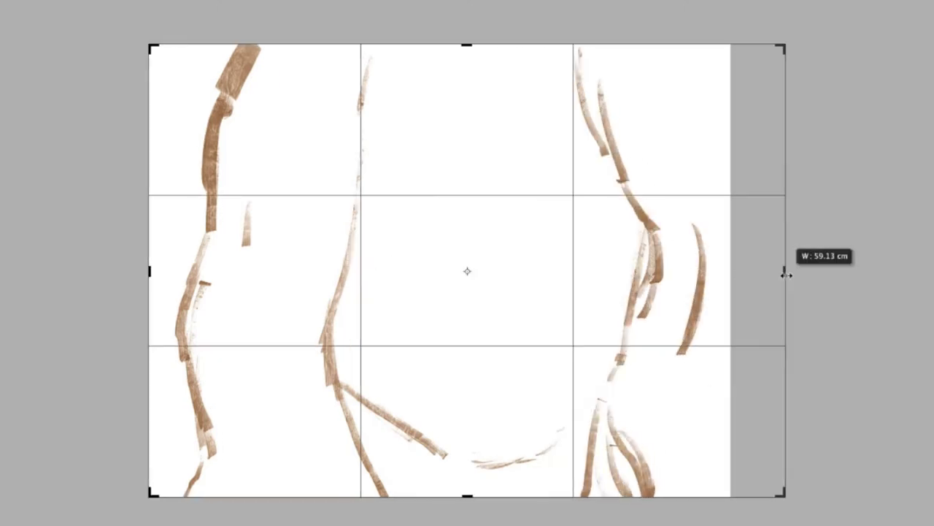
key(Return)
mouse_move(713, 224)
mouse_down()
mouse_move(775, 385)
mouse_move(761, 496)
mouse_up()
drag(686, 102, 706, 193)
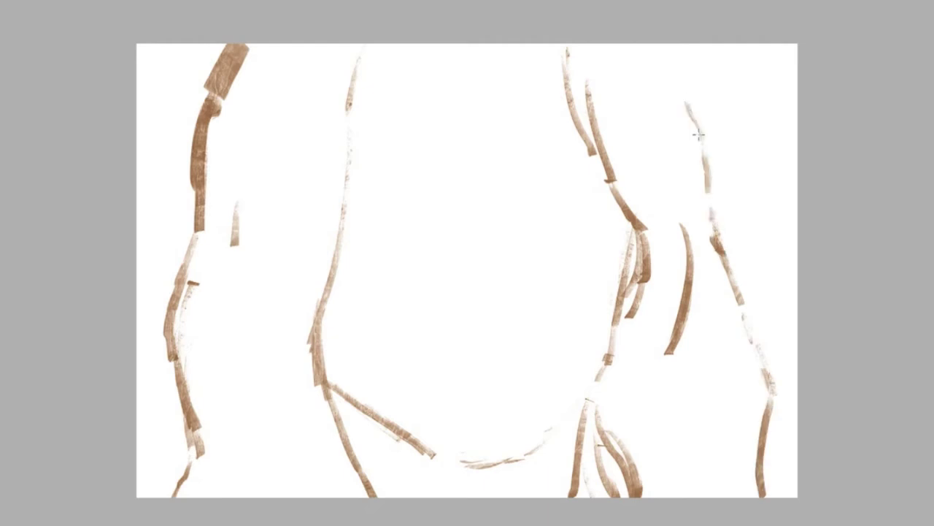
drag(662, 45, 714, 123)
drag(705, 107, 758, 351)
Step: Widen the canvas further and add long hair curves at the far right
key(c)
drag(797, 255, 848, 254)
key(Return)
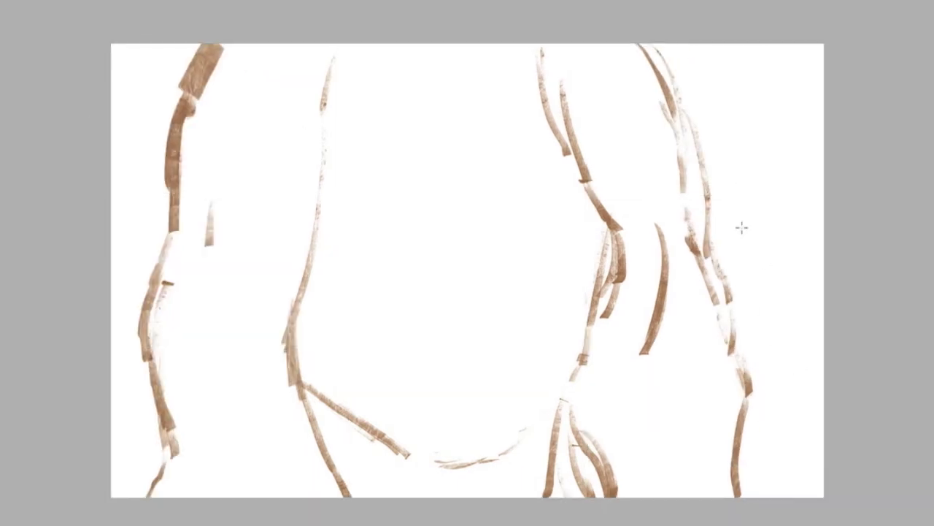
drag(754, 430, 815, 467)
drag(752, 322, 796, 443)
Step: Draw the nose bridge, right eyebrow, left eye with lower lid, and darkened lip lines
drag(471, 190, 469, 210)
drag(484, 175, 570, 174)
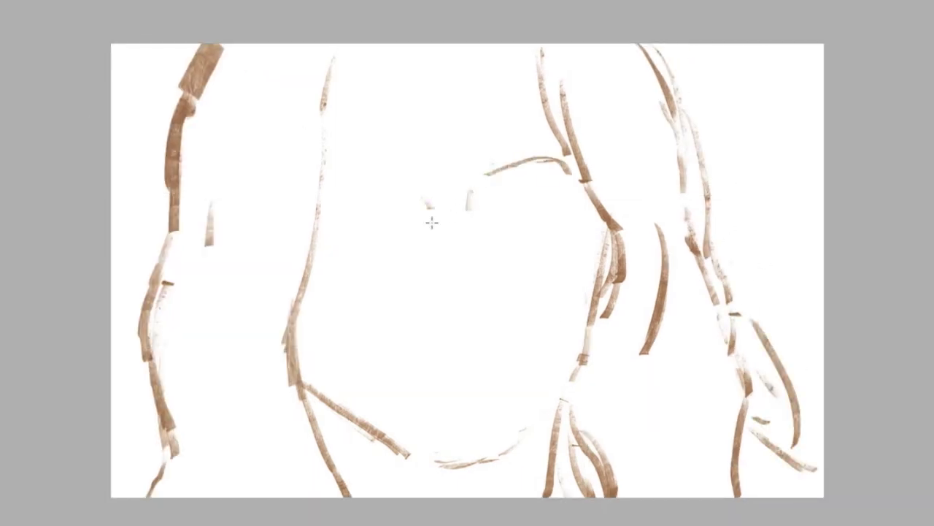
drag(320, 197, 411, 191)
drag(365, 217, 407, 228)
drag(325, 235, 389, 240)
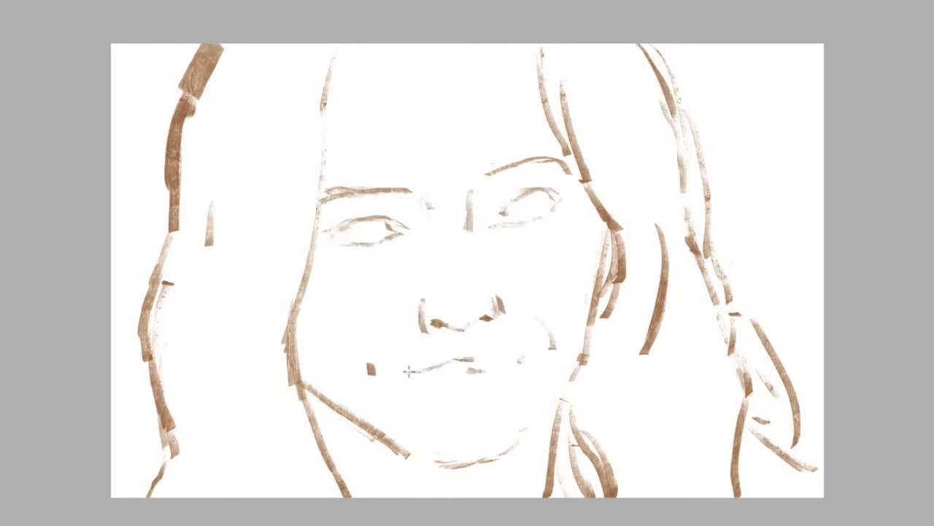
drag(503, 352, 416, 365)
drag(446, 379, 488, 369)
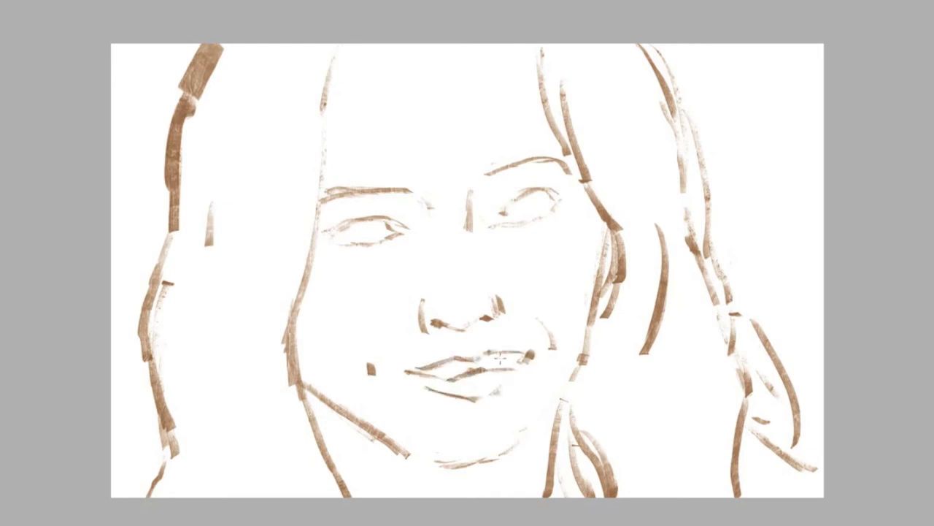
drag(508, 469, 463, 424)
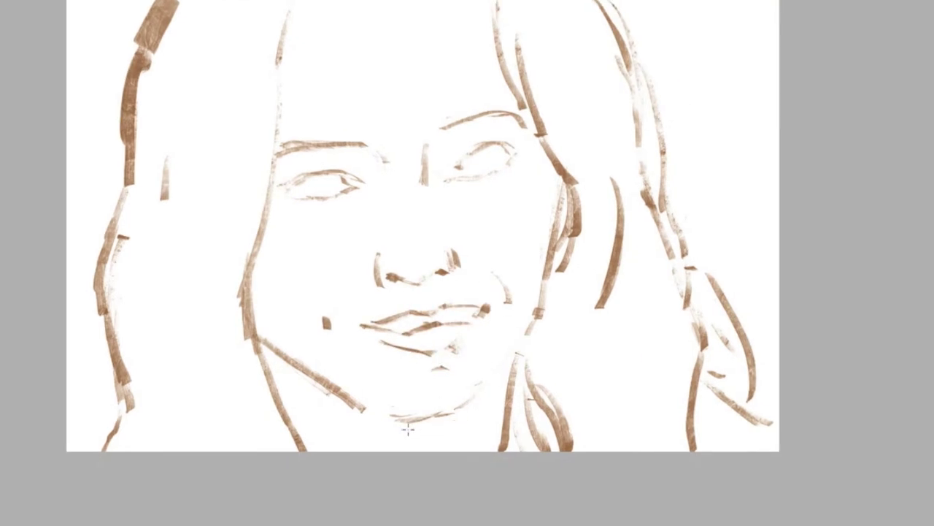
Step: Darken the cheek and jawline, fill the brown irises, and refine the eyes and nose bridge
drag(515, 369, 556, 259)
drag(374, 417, 260, 337)
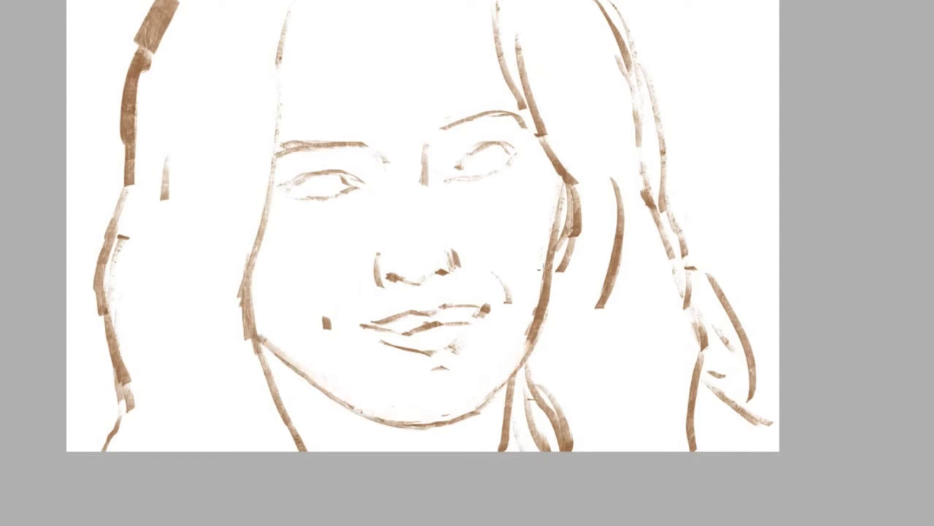
drag(309, 178, 330, 185)
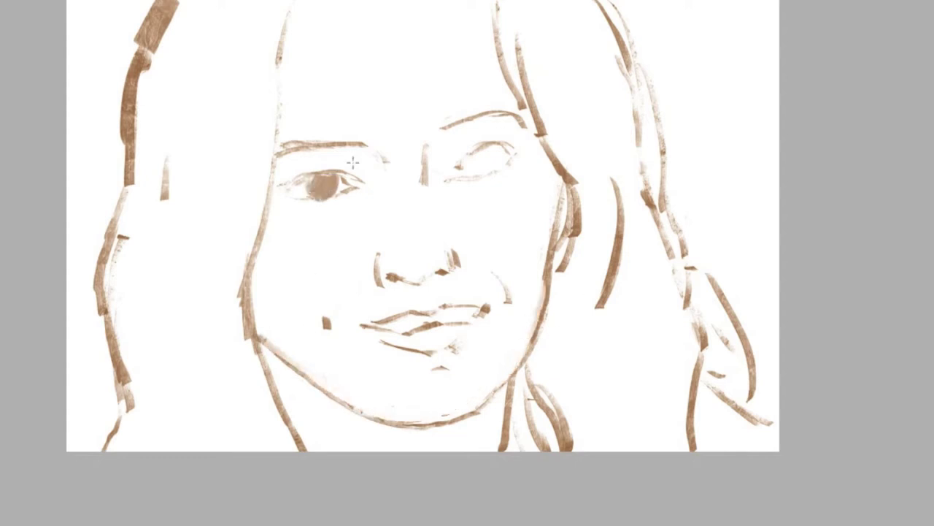
drag(458, 174, 515, 156)
drag(473, 155, 476, 173)
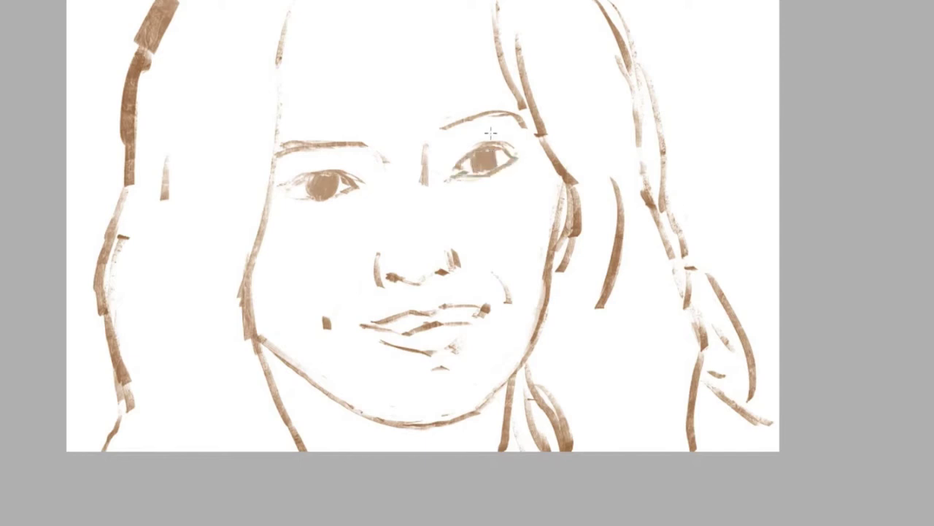
drag(432, 150, 435, 186)
drag(372, 157, 386, 191)
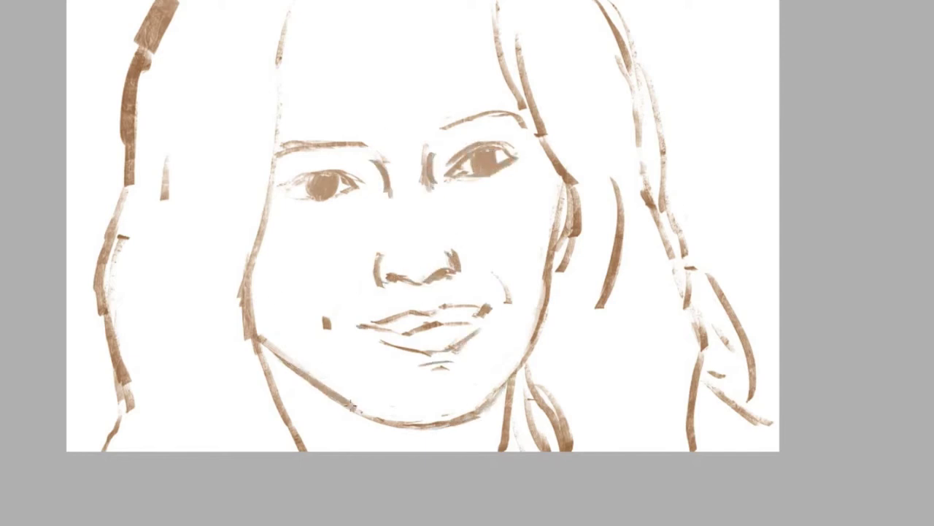
Step: Thicken the jawline, hatch the neck, and add hair strands at the lower left and right
mouse_move(277, 358)
mouse_down()
mouse_move(376, 420)
mouse_move(321, 449)
mouse_up()
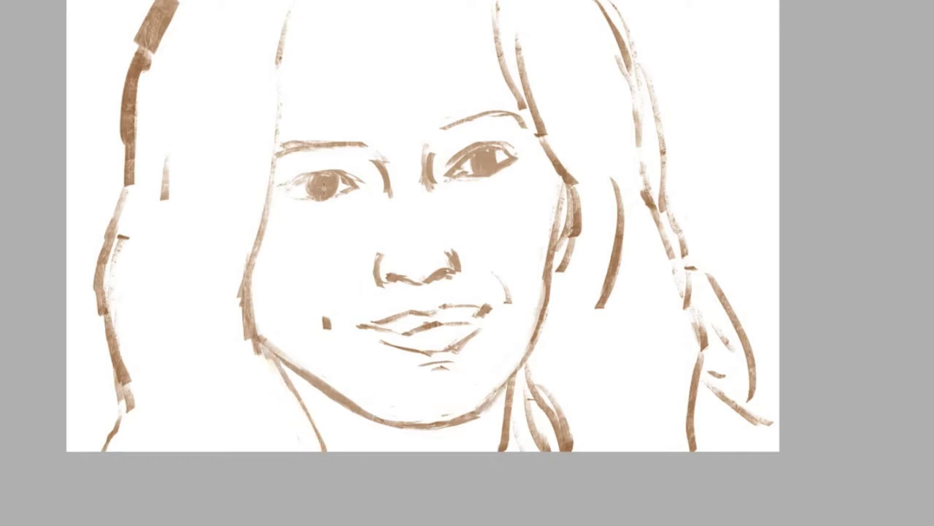
drag(255, 358, 282, 413)
drag(218, 326, 260, 451)
drag(270, 352, 324, 451)
mouse_move(349, 408)
mouse_down()
mouse_move(403, 450)
mouse_move(481, 441)
mouse_move(511, 387)
mouse_move(510, 449)
mouse_up()
drag(544, 352, 527, 449)
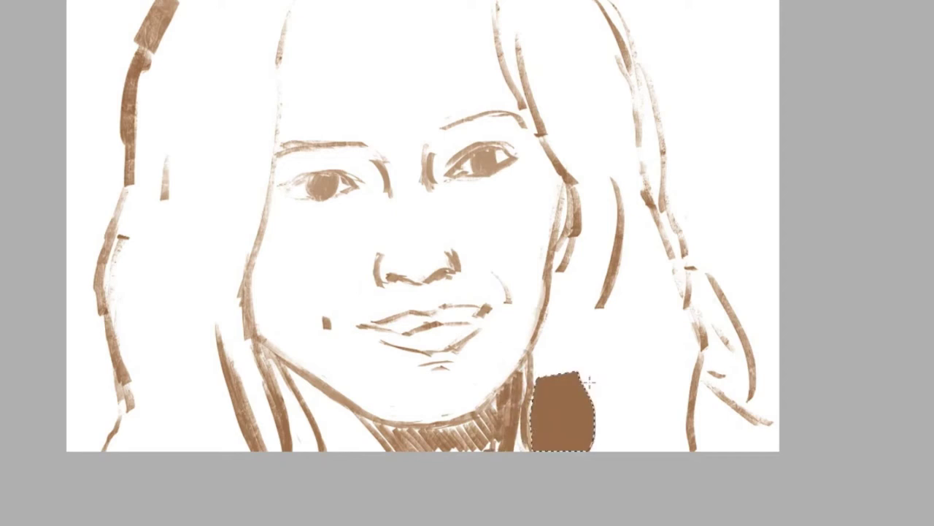
drag(540, 351, 560, 446)
Step: Add blended hair strands along the right cheek and darken the top hair and left face edge
drag(547, 332, 537, 379)
drag(577, 201, 555, 274)
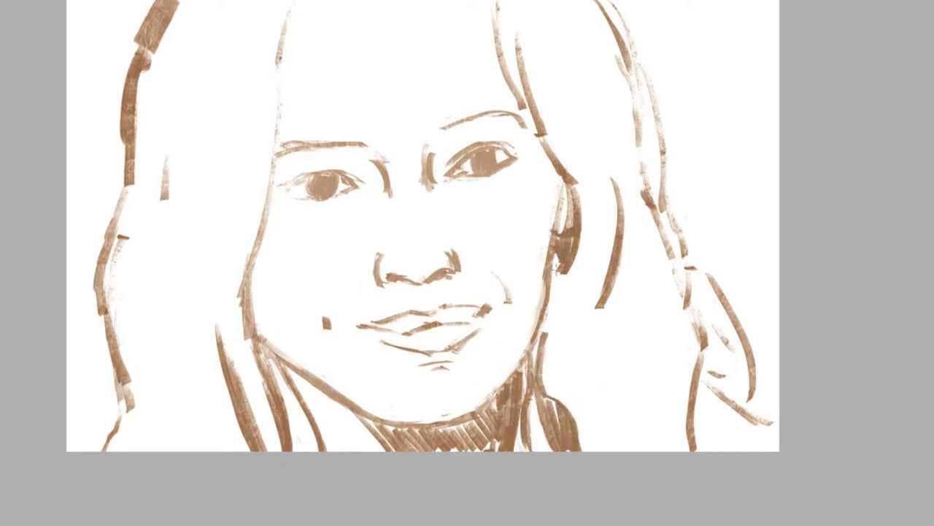
drag(568, 220, 549, 357)
drag(562, 314, 546, 398)
drag(544, 301, 511, 381)
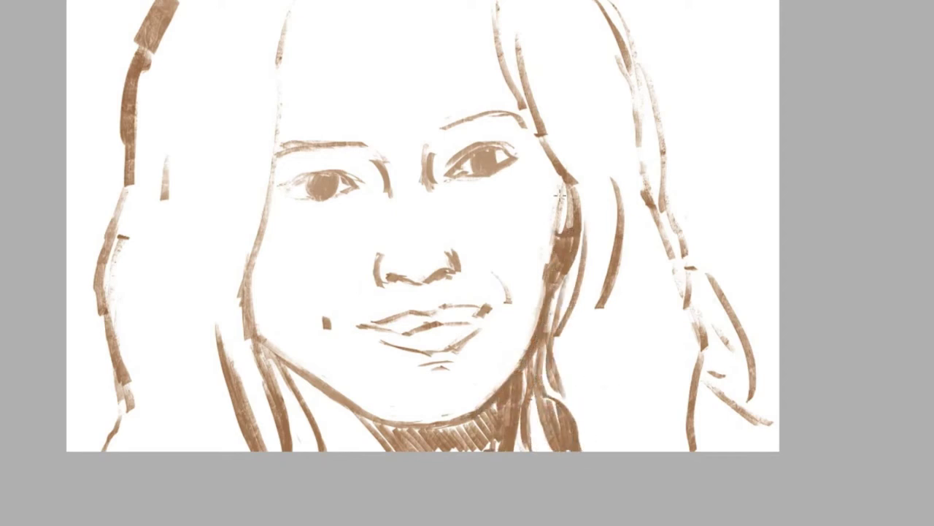
drag(557, 194, 524, 355)
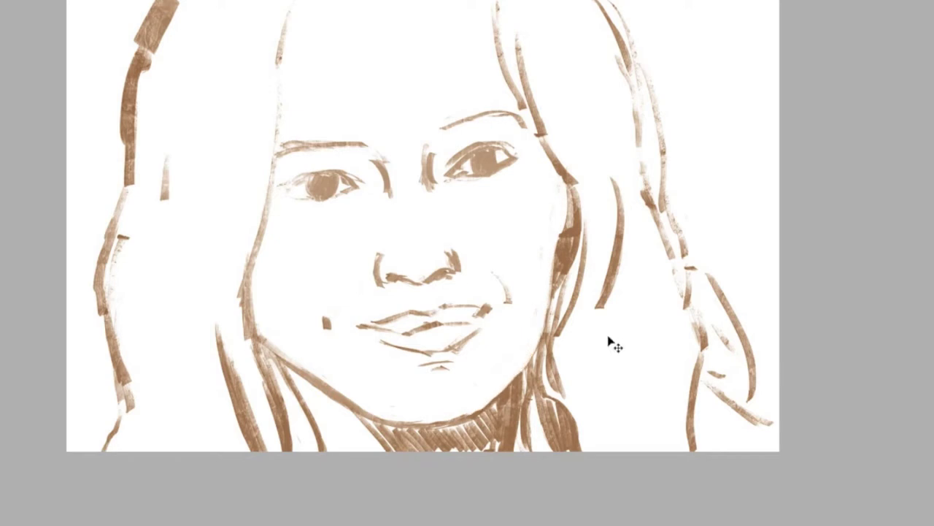
mouse_move(315, 45)
mouse_down()
mouse_move(290, 89)
mouse_move(281, 246)
mouse_move(252, 398)
mouse_up()
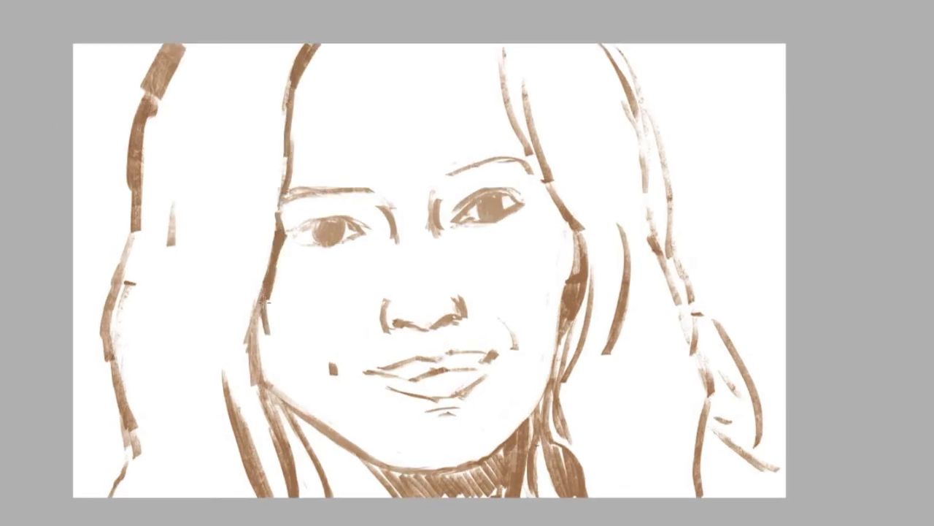
Step: Add hair strands at the lower right and top of the head, cleaning the right cheek edge
mouse_move(531, 200)
mouse_down()
mouse_move(473, 46)
mouse_move(602, 247)
mouse_move(582, 354)
mouse_move(588, 445)
mouse_up()
drag(597, 410, 611, 462)
drag(664, 460, 649, 382)
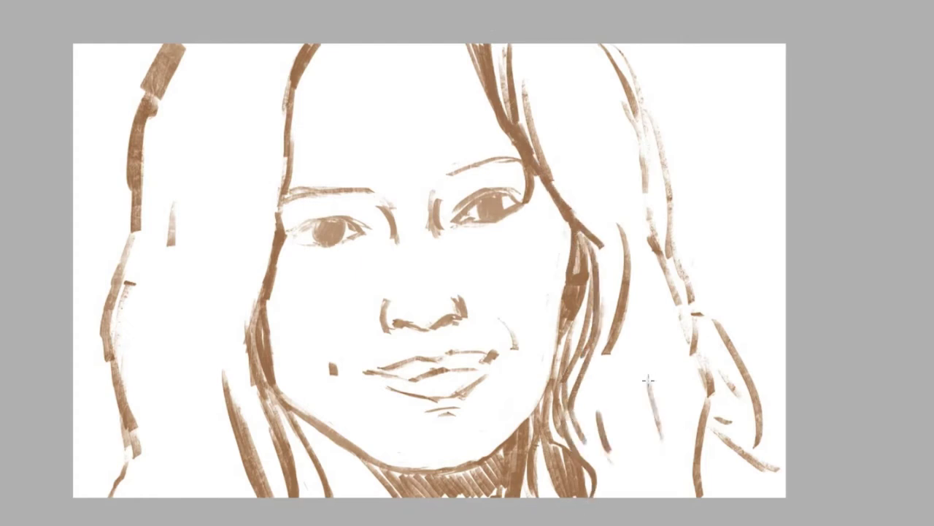
drag(556, 45, 595, 120)
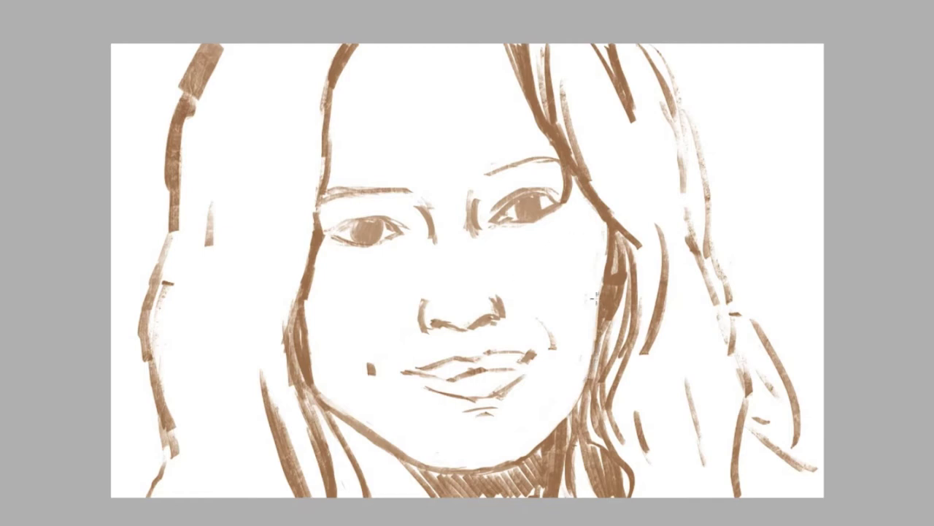
drag(592, 296, 585, 333)
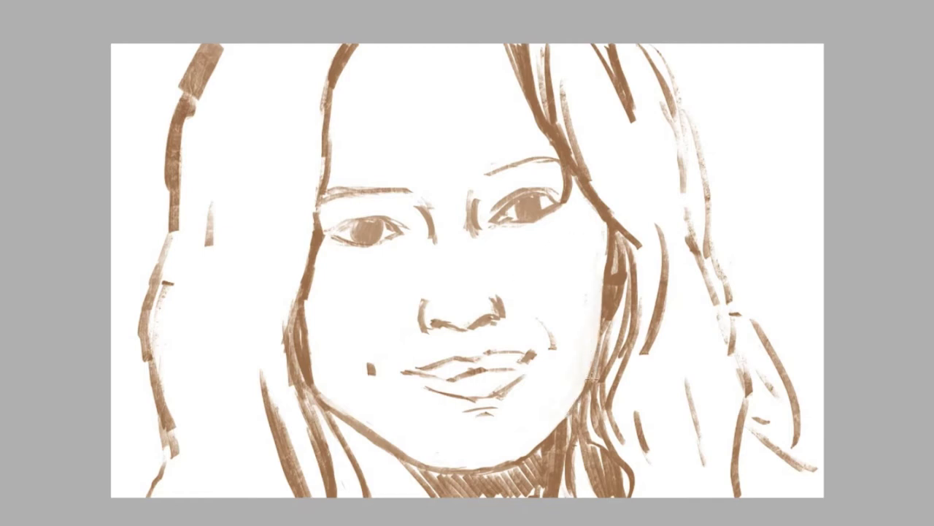
Step: Darken the lower-left jaw strand and add hair strands left of the face
mouse_move(320, 327)
mouse_down()
mouse_move(310, 401)
mouse_move(350, 424)
mouse_move(348, 501)
mouse_up()
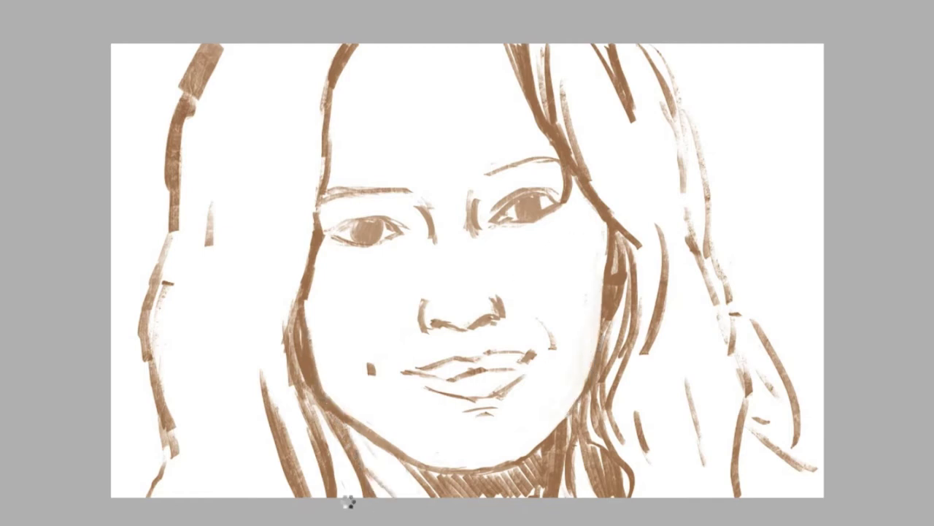
mouse_move(343, 429)
mouse_down()
mouse_move(380, 478)
mouse_move(438, 464)
mouse_up()
drag(319, 146, 314, 262)
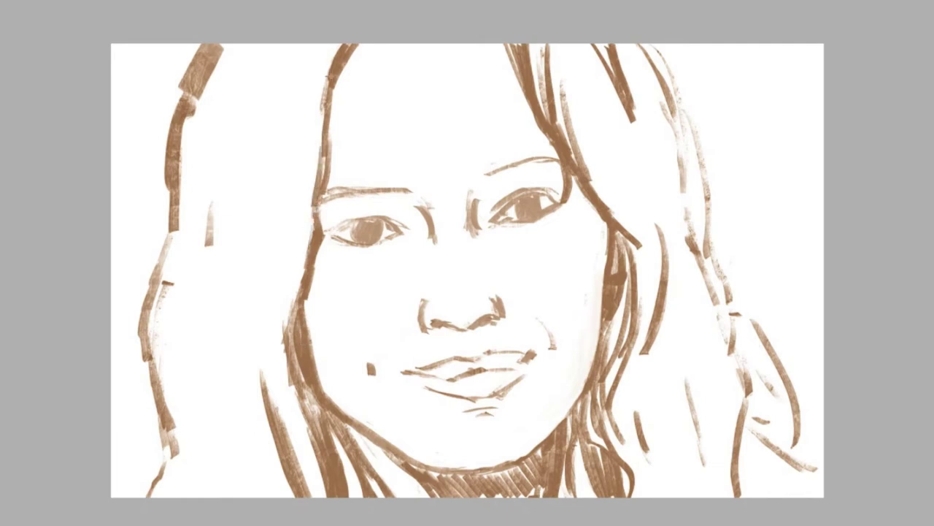
drag(272, 117, 257, 263)
drag(288, 150, 264, 263)
drag(238, 278, 263, 465)
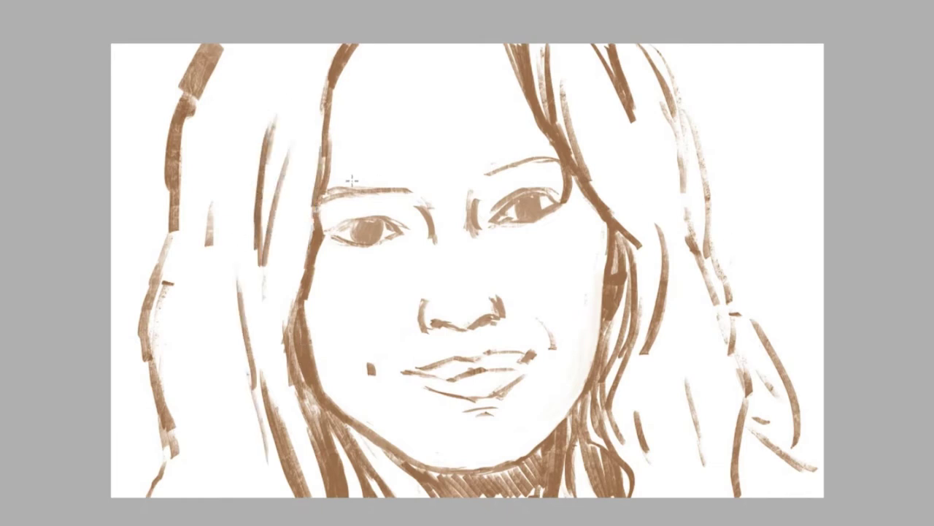
Step: Select the left eye, enlarge it slightly with Free Transform, then darken its iris and lower lid
drag(325, 219, 326, 222)
key(ctrl+t)
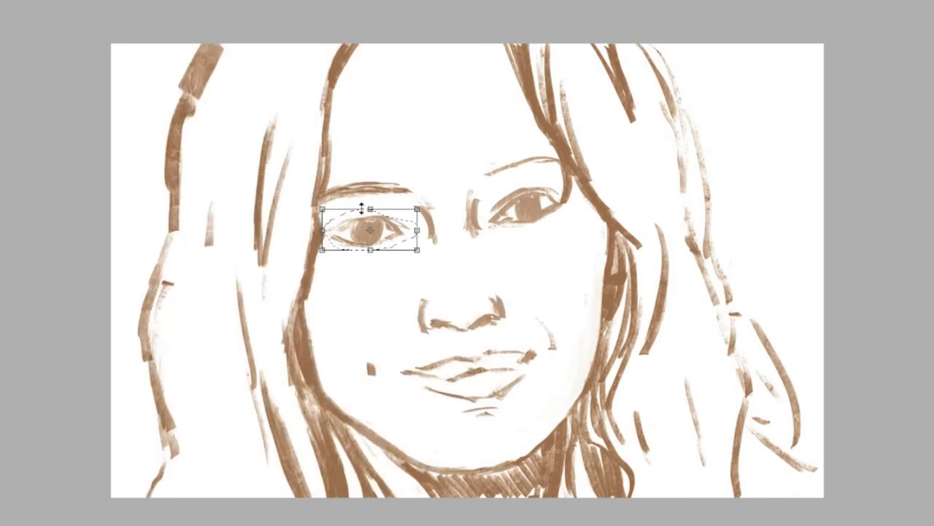
drag(417, 202, 428, 199)
drag(372, 202, 372, 202)
drag(421, 227, 424, 221)
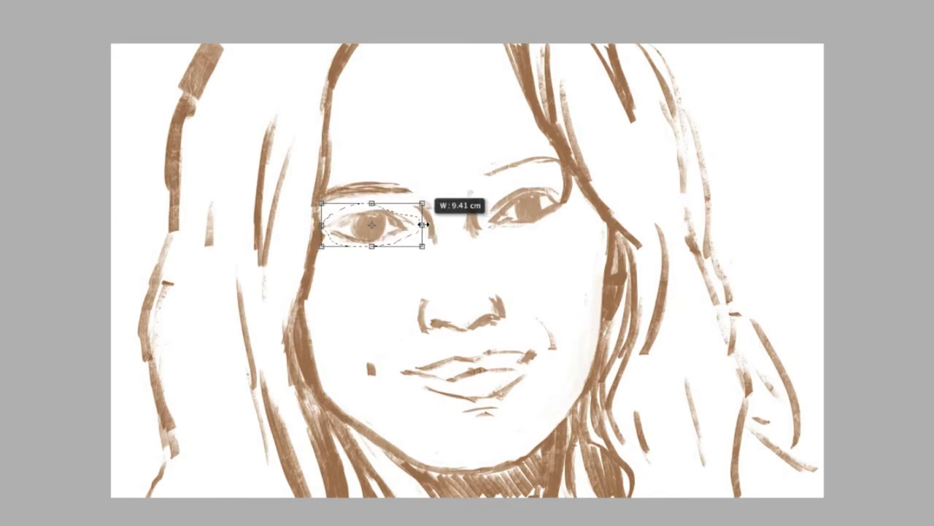
key(Return)
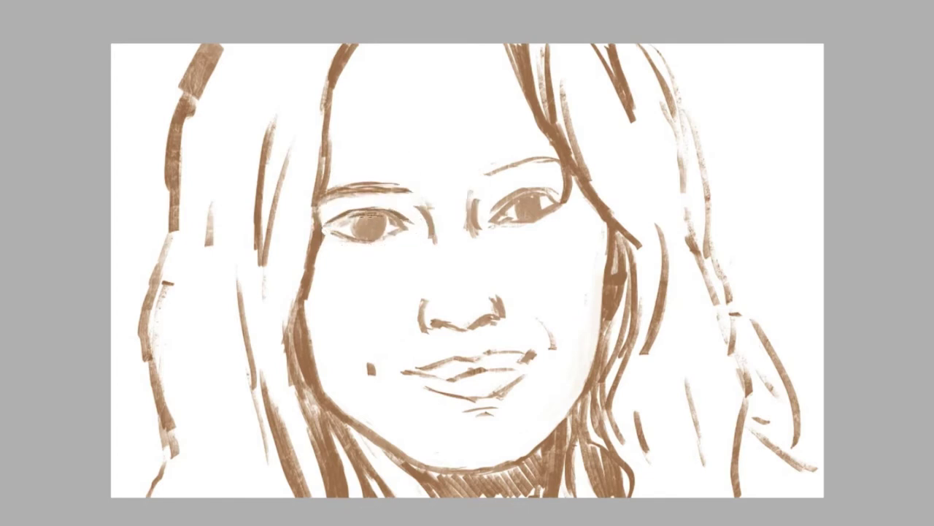
mouse_move(392, 217)
mouse_down()
mouse_move(356, 227)
mouse_move(372, 232)
mouse_up()
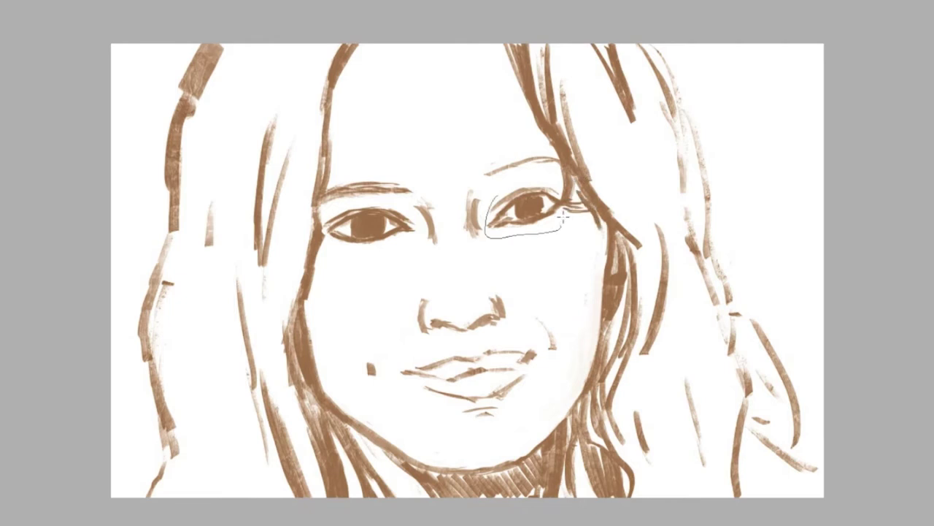
Step: Tilt the right eye by about 1.5 degrees with Free Transform
key(ctrl+t)
mouse_move(594, 235)
mouse_down()
mouse_move(490, 237)
mouse_move(613, 188)
mouse_up()
key(Return)
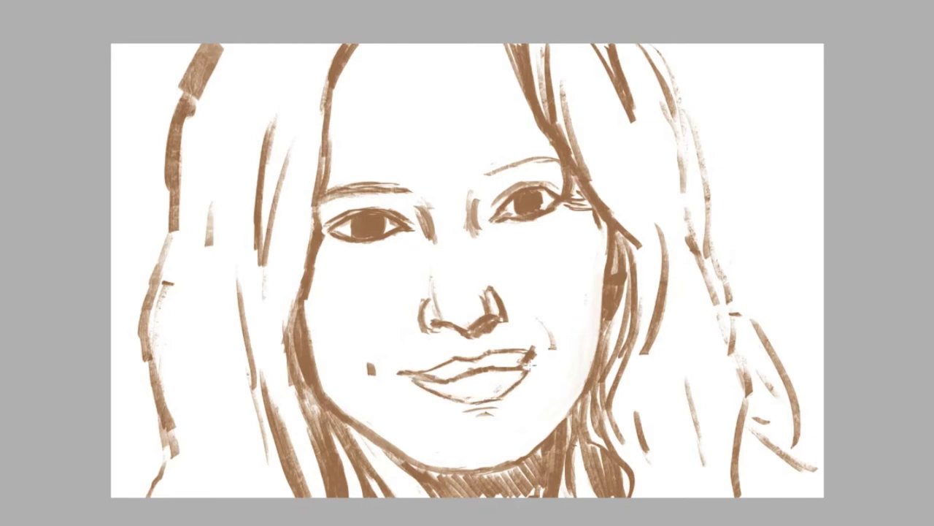
Step: Add smile lines and mouth-corner marks, darken the chin line, and bring up Hue/Saturation
drag(538, 349, 532, 360)
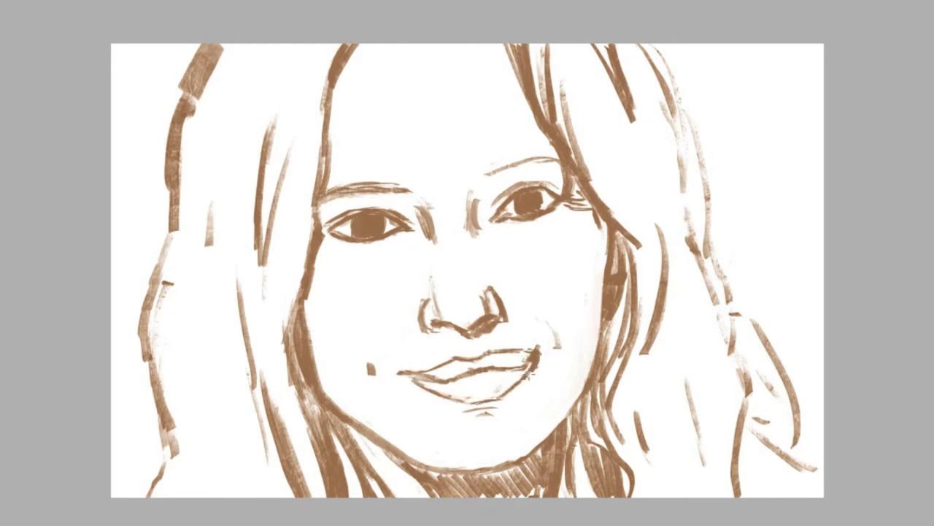
drag(586, 305, 574, 326)
drag(370, 357, 371, 379)
drag(386, 359, 387, 376)
drag(416, 301, 372, 349)
drag(515, 299, 560, 338)
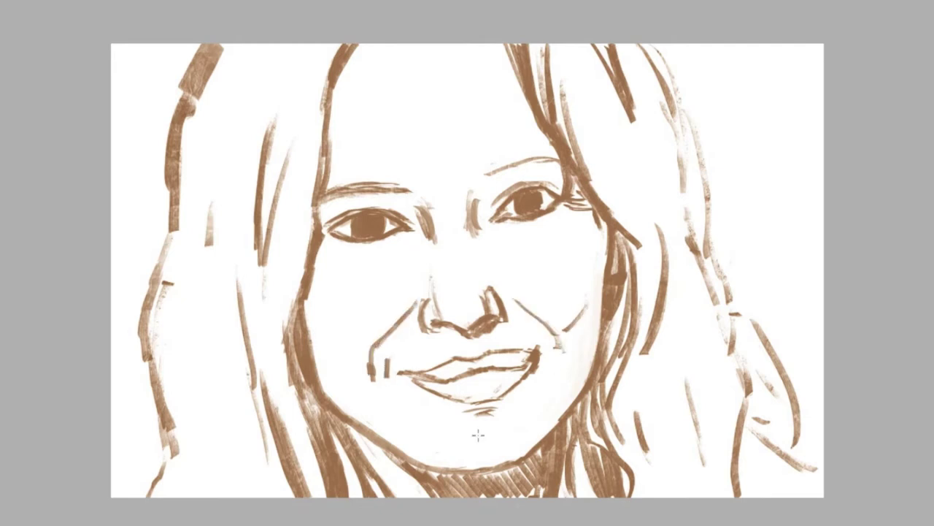
drag(321, 387, 489, 482)
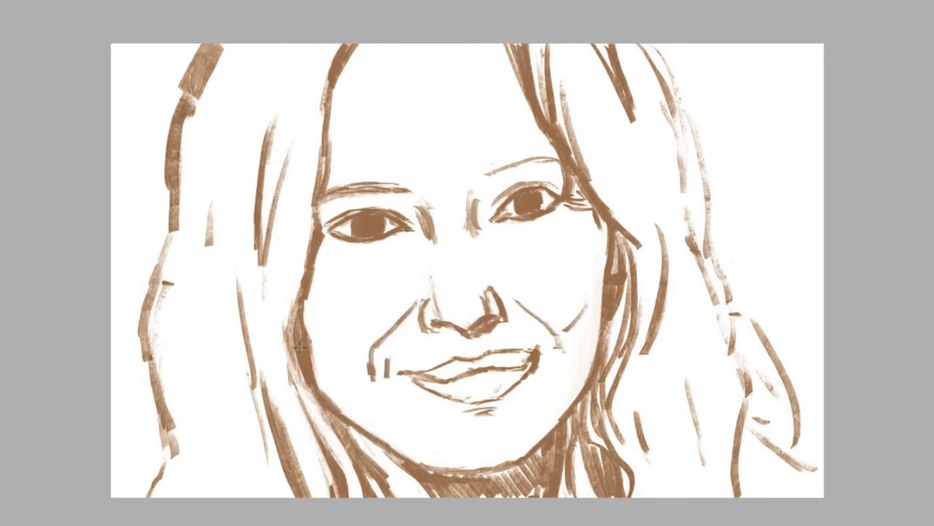
scroll(733, 328, up, 2)
key(ctrl+u)
Step: Colorize the sketch orange at Hue 35 and Saturation 71
click(851, 260)
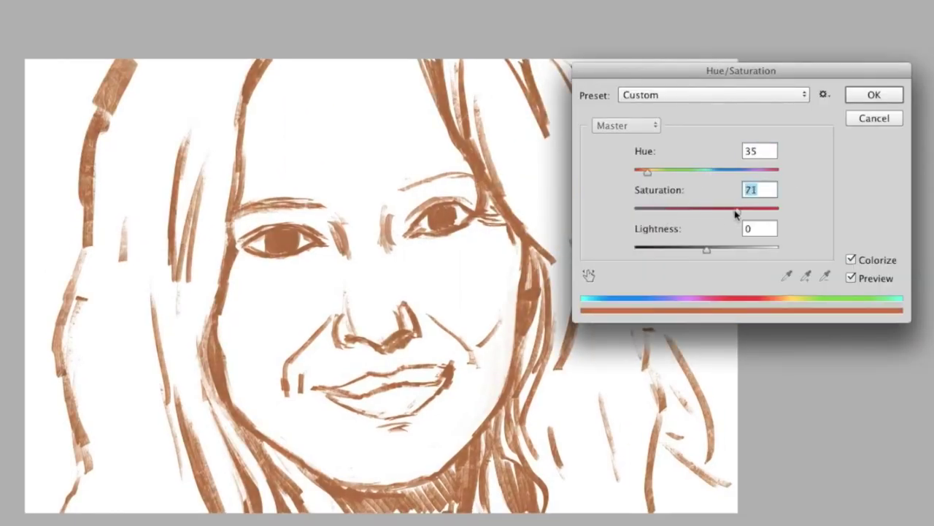
drag(708, 250, 730, 250)
click(874, 95)
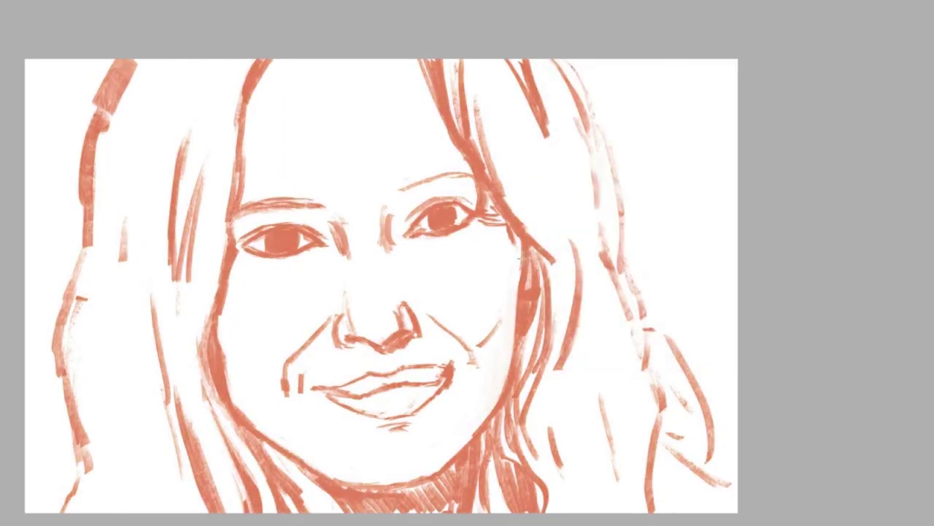
Step: Zoom in on the face and reduce the brush to size 60 for fine lines
scroll(424, 292, left, 2)
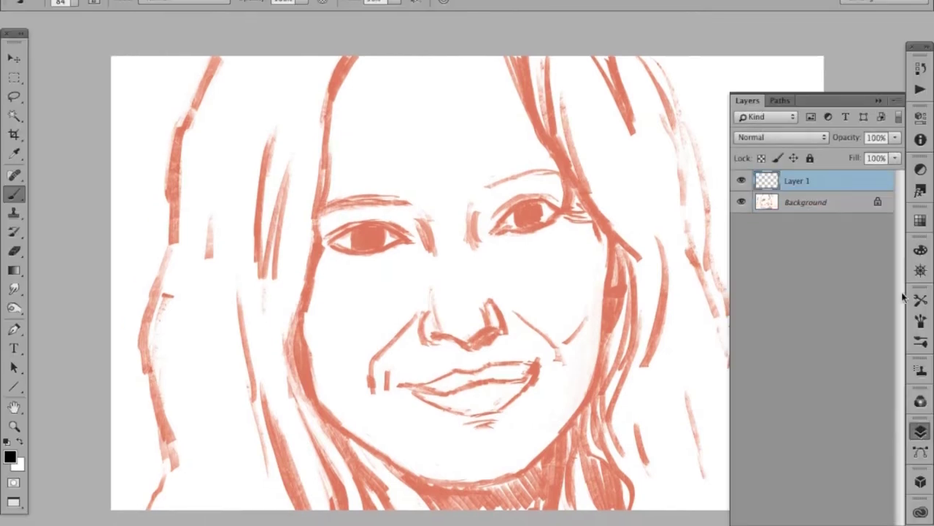
key(F7)
key(ctrl+plus)
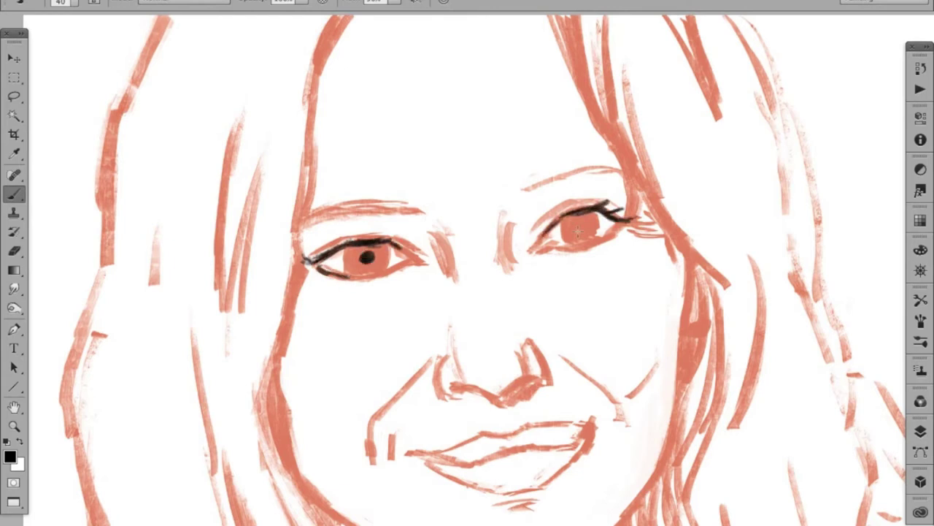
Step: Sample the sketch's orange and extend the right eyebrow stroke
scroll(365, 259, down, 3)
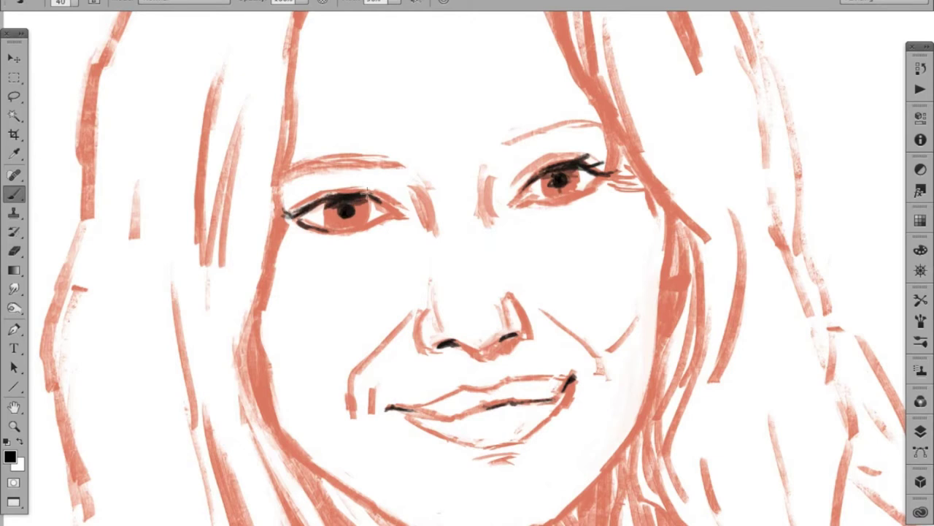
alt+click(577, 166)
scroll(516, 143, up, 2)
scroll(516, 142, right, 3)
drag(480, 155, 528, 146)
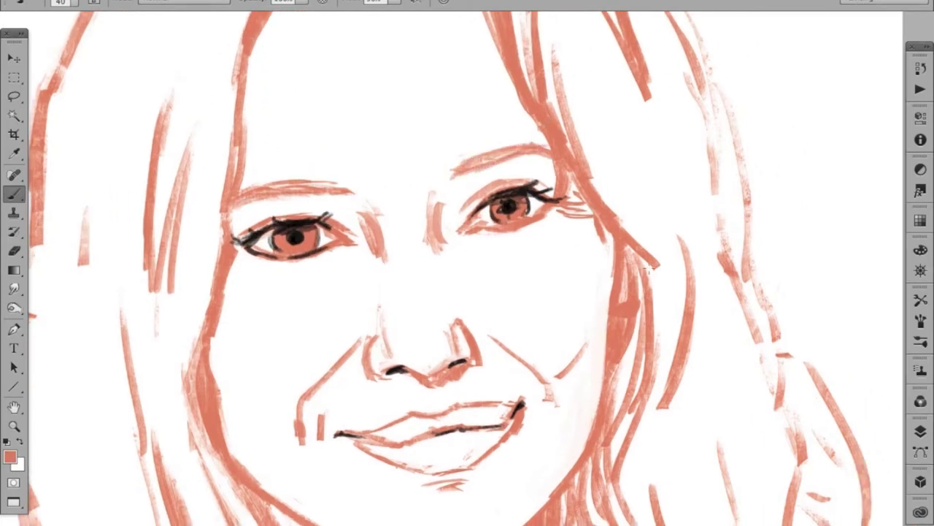
Step: Paint black shadows along the right cheek, right hair and neck
alt+click(610, 374)
drag(558, 310, 544, 395)
scroll(543, 394, down, 3)
mouse_move(530, 263)
mouse_down()
mouse_move(504, 321)
mouse_move(497, 400)
mouse_up()
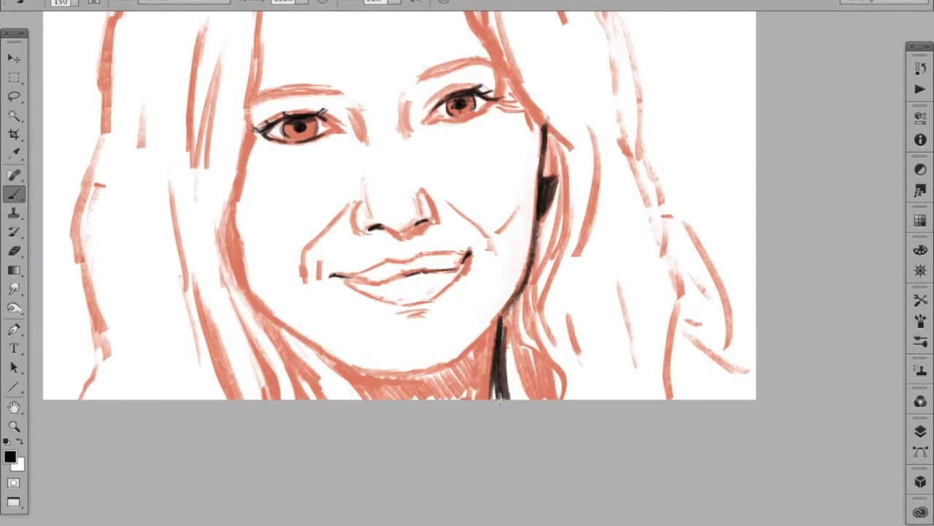
drag(511, 314, 530, 398)
drag(537, 339, 544, 395)
drag(541, 356, 551, 397)
drag(560, 187, 552, 237)
Step: Add black shading strokes throughout the left hair
drag(533, 277, 518, 365)
drag(518, 365, 543, 432)
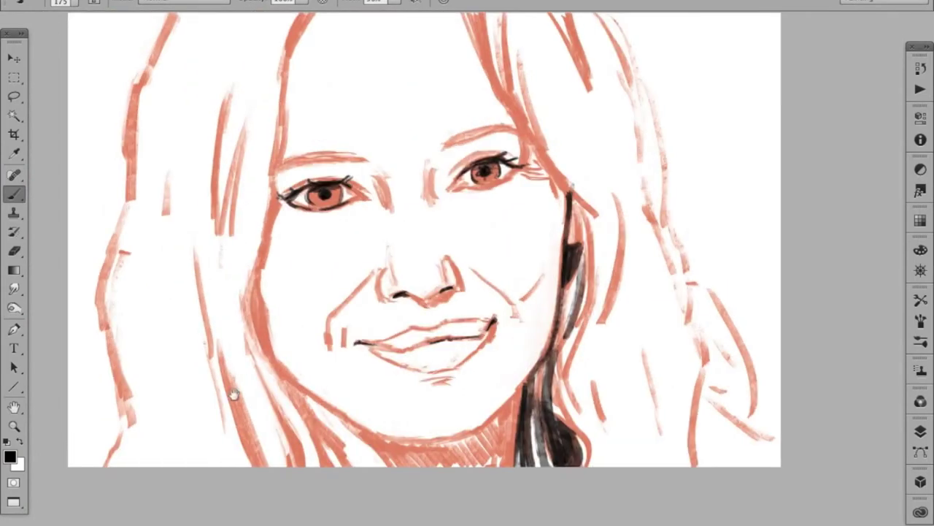
drag(206, 328, 237, 449)
drag(219, 365, 251, 467)
drag(281, 376, 267, 463)
drag(292, 354, 263, 460)
scroll(363, 367, up, 5)
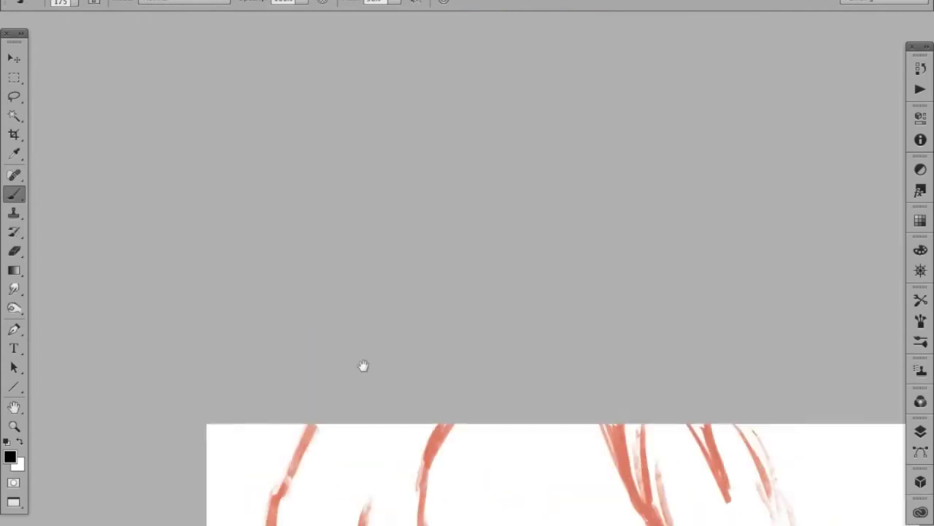
drag(332, 241, 321, 351)
Step: Darken the upper and right hair, thicken the right eye's lashes, and shade under the left eye
drag(409, 169, 395, 195)
scroll(380, 219, right, 3)
drag(511, 215, 537, 274)
drag(558, 146, 602, 219)
drag(573, 183, 603, 270)
scroll(584, 270, down, 5)
drag(551, 252, 525, 320)
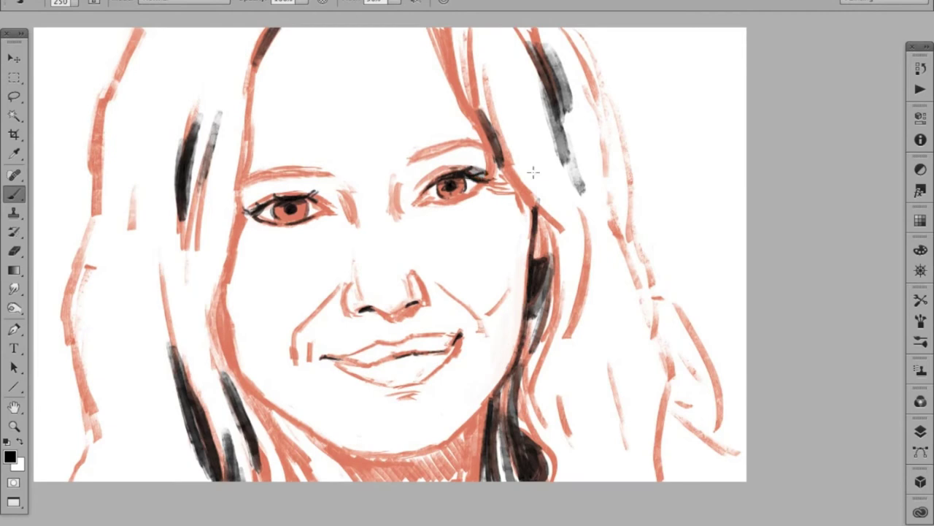
drag(449, 181, 488, 167)
drag(244, 212, 278, 233)
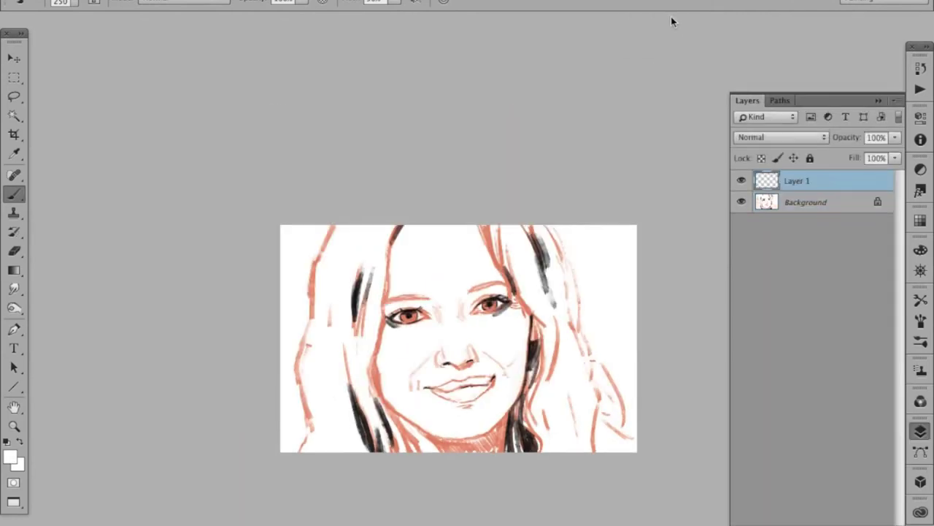
Step: Stretch the texture to fill the canvas, brighten its red tint, and Multiply the sketch over it
drag(519, 252, 628, 215)
drag(371, 390, 277, 473)
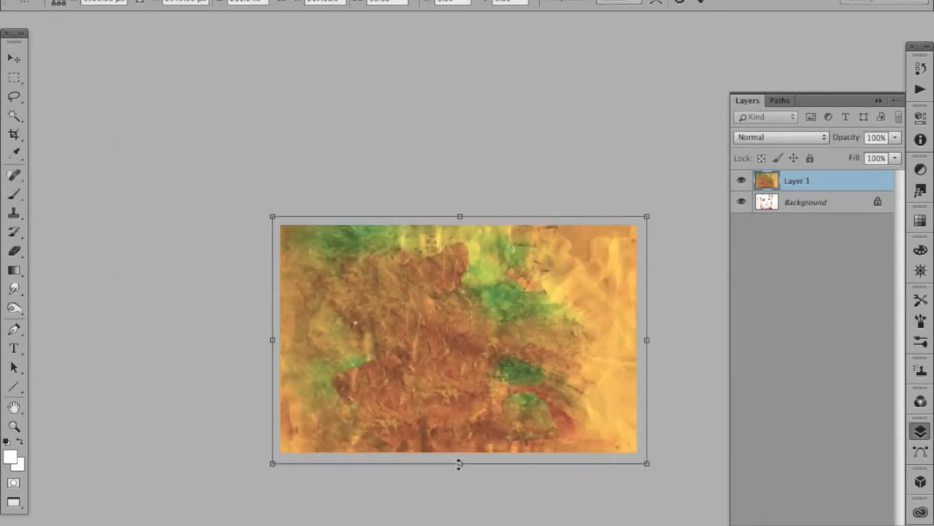
drag(643, 338, 743, 337)
drag(272, 338, 202, 334)
drag(467, 215, 459, 162)
drag(467, 457, 459, 484)
drag(209, 324, 185, 323)
key(Return)
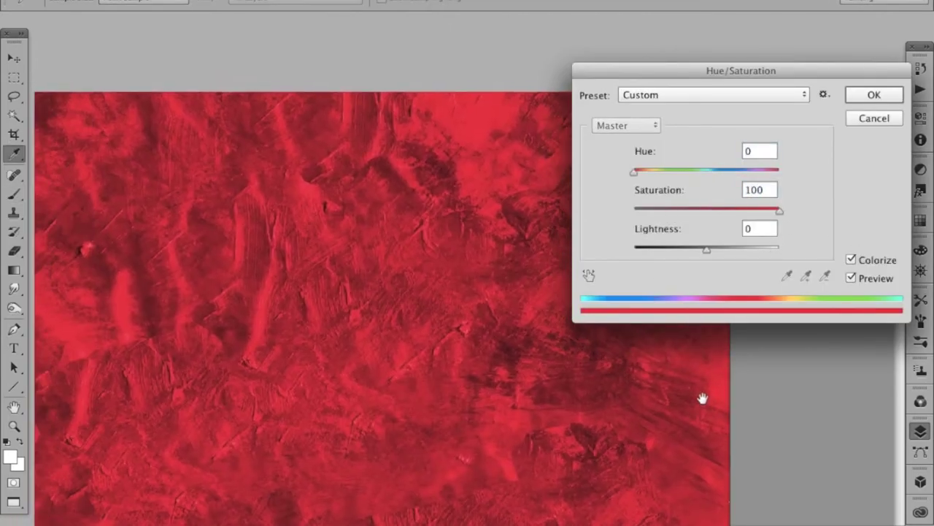
mouse_move(707, 250)
mouse_down()
mouse_move(717, 252)
mouse_move(709, 251)
mouse_up()
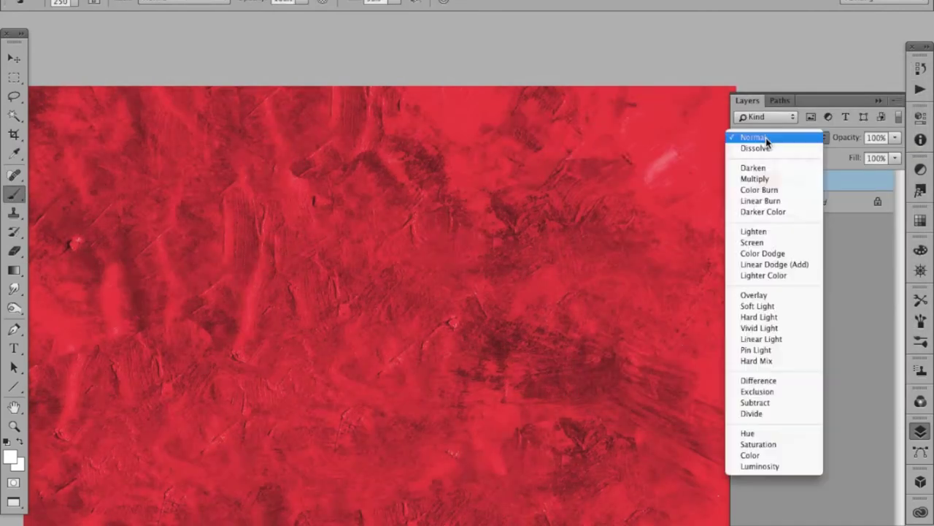
click(755, 178)
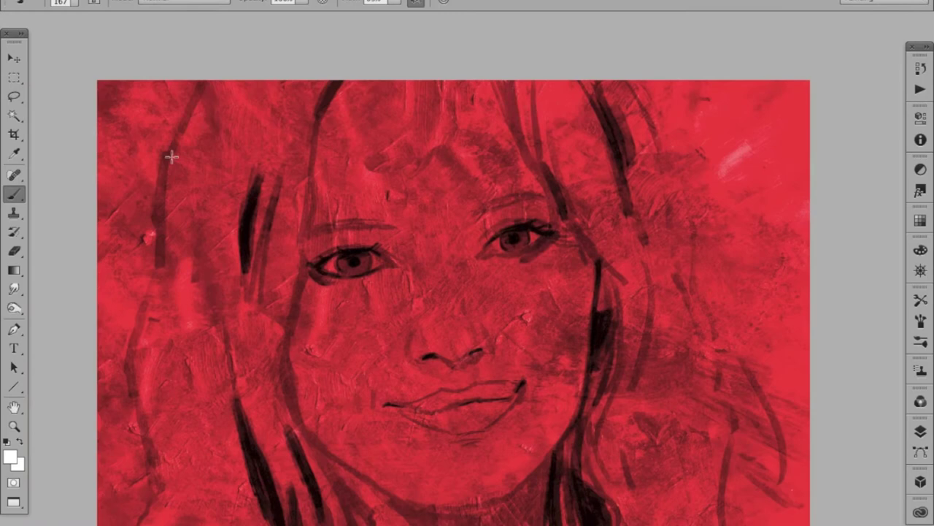
Step: Paint a broad white stroke on the upper-left hair, then thinner strands along the left hair
drag(196, 92, 157, 235)
mouse_move(157, 286)
mouse_down()
mouse_move(146, 358)
mouse_move(160, 522)
mouse_move(153, 328)
mouse_up()
key(bracketleft)
key(bracketleft)
key(bracketleft)
drag(179, 467, 175, 153)
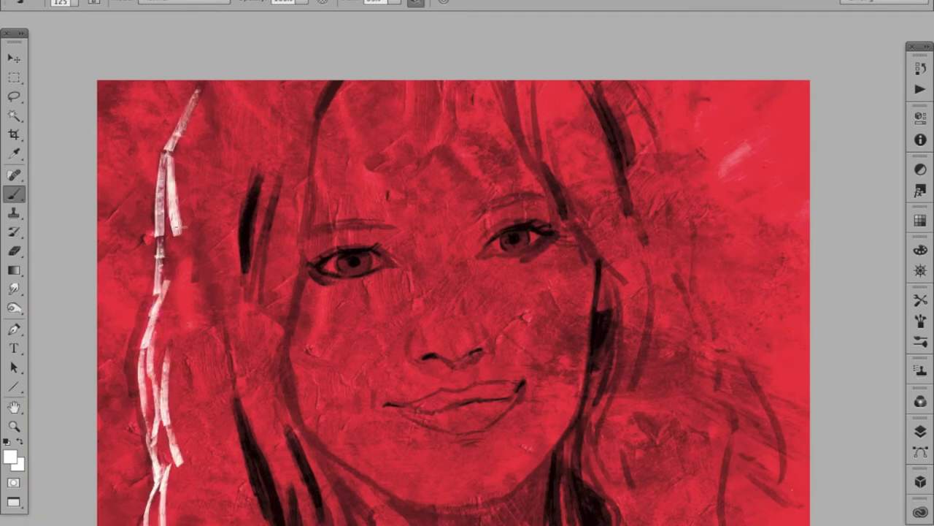
mouse_move(171, 285)
mouse_down()
mouse_move(203, 89)
mouse_move(181, 168)
mouse_up()
Step: With a larger brush, cover the dark hair strands in long broad white strokes from the top
key(bracketright)
key(bracketright)
key(bracketright)
mouse_move(278, 450)
mouse_down()
mouse_move(252, 380)
mouse_move(284, 511)
mouse_move(310, 508)
mouse_move(239, 260)
mouse_move(260, 164)
mouse_move(230, 292)
mouse_up()
drag(223, 187, 241, 350)
drag(237, 300, 256, 391)
mouse_move(249, 157)
mouse_down()
mouse_move(321, 84)
mouse_move(276, 312)
mouse_move(279, 390)
mouse_move(336, 496)
mouse_move(303, 438)
mouse_up()
Step: Add white hair strokes left of the face and long strands down the left hair
key(bracketleft)
key(bracketleft)
mouse_move(288, 252)
mouse_down()
mouse_move(287, 162)
mouse_move(277, 305)
mouse_up()
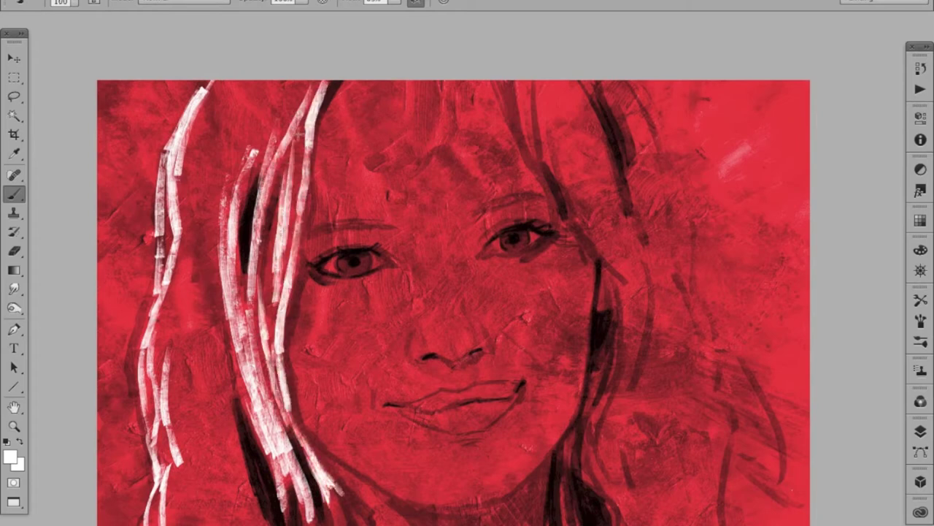
mouse_move(288, 231)
mouse_down()
mouse_move(312, 88)
mouse_move(259, 172)
mouse_up()
drag(266, 99, 241, 175)
key(bracketright)
key(bracketright)
key(bracketright)
mouse_move(205, 219)
mouse_down()
mouse_move(208, 159)
mouse_move(241, 384)
mouse_move(307, 515)
mouse_up()
drag(223, 398, 266, 522)
Step: With a smaller brush, paint several thinner white strands down the left hair
key(bracketleft)
key(bracketleft)
key(bracketleft)
mouse_move(230, 431)
mouse_down()
mouse_move(213, 332)
mouse_move(222, 406)
mouse_up()
key(bracketleft)
key(bracketleft)
key(bracketleft)
drag(208, 219, 182, 325)
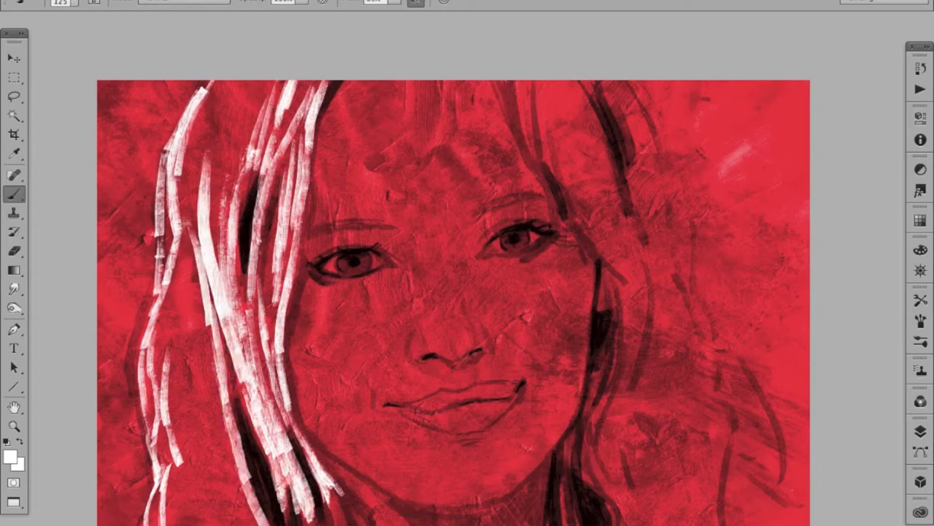
drag(187, 249, 196, 475)
drag(201, 328, 205, 467)
mouse_move(204, 285)
mouse_down()
mouse_move(219, 457)
mouse_move(238, 512)
mouse_up()
key(bracketleft)
key(bracketleft)
Step: Add white strokes to the lower-left hair strand
mouse_move(201, 449)
mouse_down()
mouse_move(237, 511)
mouse_move(219, 522)
mouse_up()
drag(175, 322, 183, 471)
drag(174, 438, 186, 515)
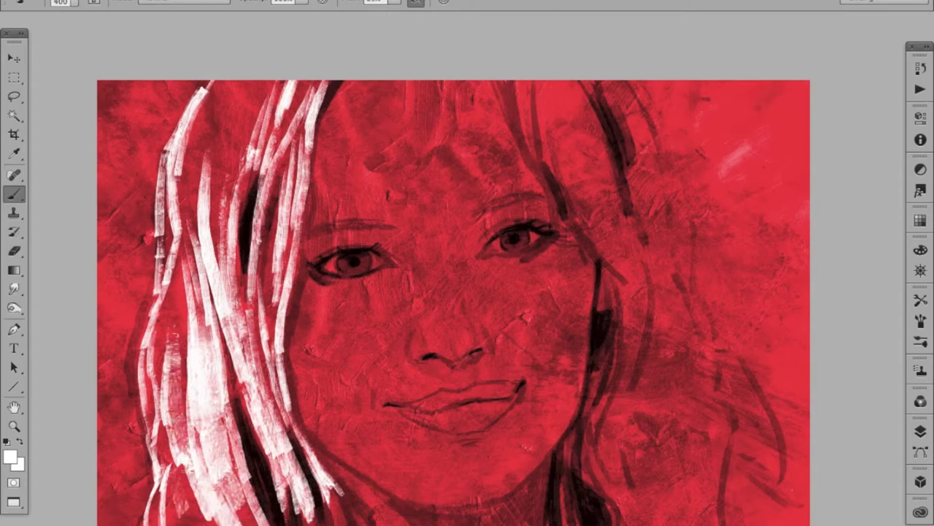
drag(179, 460, 197, 522)
Step: Paint white strokes across the upper-left hair strands
drag(227, 97, 205, 234)
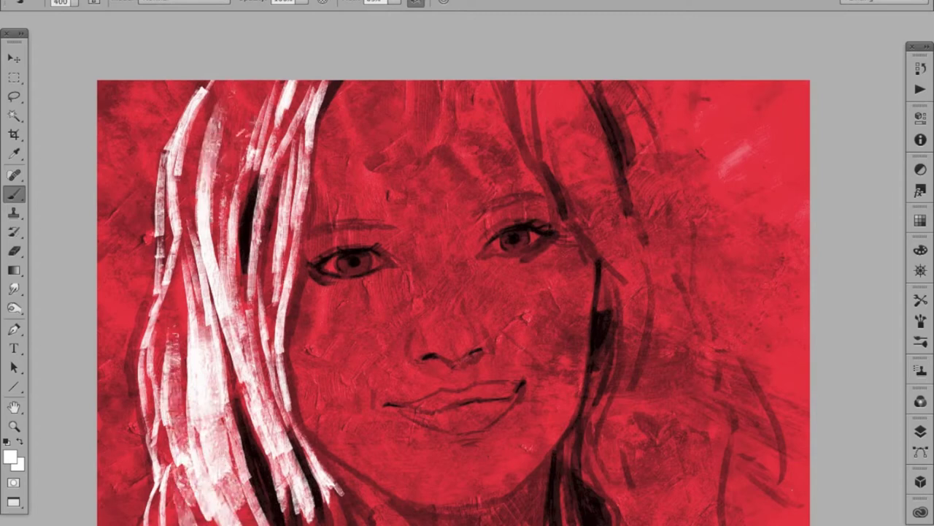
drag(248, 82, 262, 150)
drag(244, 108, 227, 210)
drag(186, 175, 175, 226)
drag(179, 191, 149, 365)
mouse_move(176, 273)
mouse_down()
mouse_move(150, 402)
mouse_move(171, 376)
mouse_up()
Step: Paint a long white strand from the top edge down the right hair
drag(575, 284, 527, 278)
mouse_move(483, 76)
mouse_down()
mouse_move(504, 146)
mouse_move(562, 244)
mouse_move(588, 343)
mouse_move(543, 431)
mouse_up()
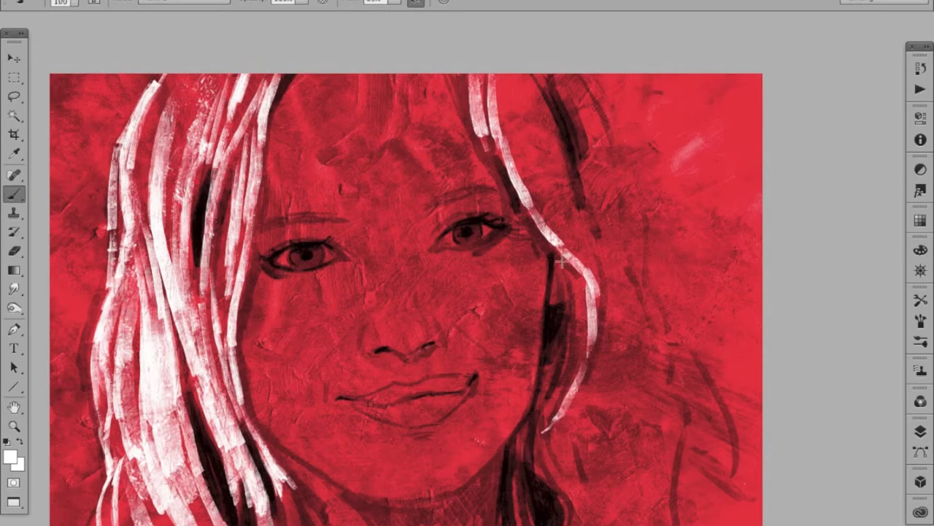
mouse_move(558, 256)
mouse_down()
mouse_move(573, 321)
mouse_move(555, 402)
mouse_up()
drag(560, 382, 510, 356)
Step: Add white strokes on the lower-right hair strand
drag(471, 420, 463, 475)
drag(482, 400, 468, 500)
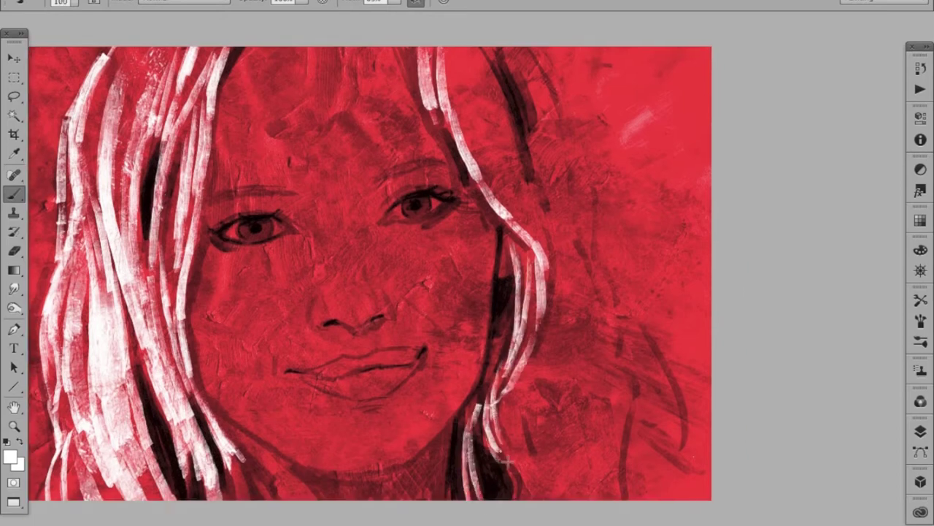
drag(485, 435, 522, 500)
mouse_move(537, 387)
mouse_down()
mouse_move(548, 397)
mouse_move(541, 433)
mouse_up()
Step: Paint white strands through the upper-right hair
drag(482, 153, 544, 332)
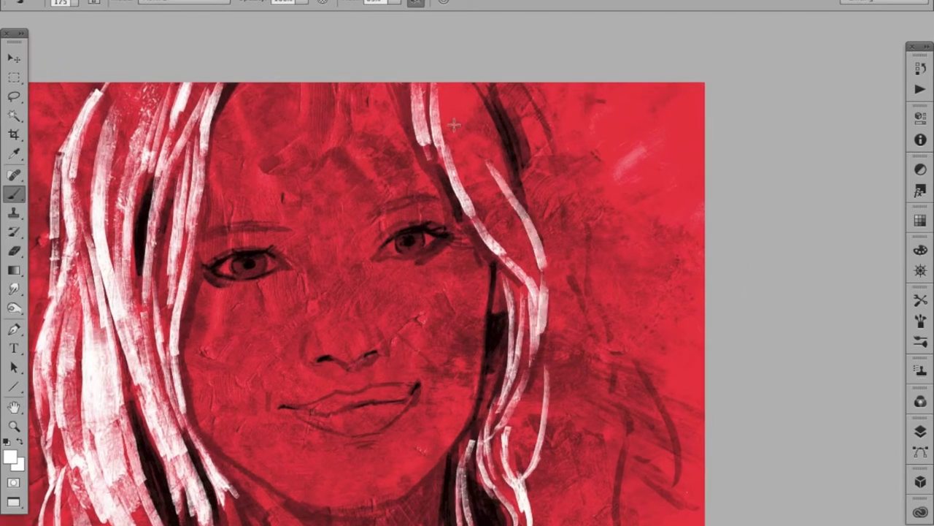
drag(456, 142, 515, 255)
drag(485, 215, 540, 296)
drag(444, 119, 470, 200)
mouse_move(441, 95)
mouse_down()
mouse_move(530, 234)
mouse_move(511, 186)
mouse_up()
Step: Shrink the brush to 125 and paint thinner white strands right of the face
key(bracketleft)
key(bracketleft)
key(bracketleft)
drag(530, 138, 577, 292)
drag(543, 188, 563, 303)
drag(567, 365, 577, 474)
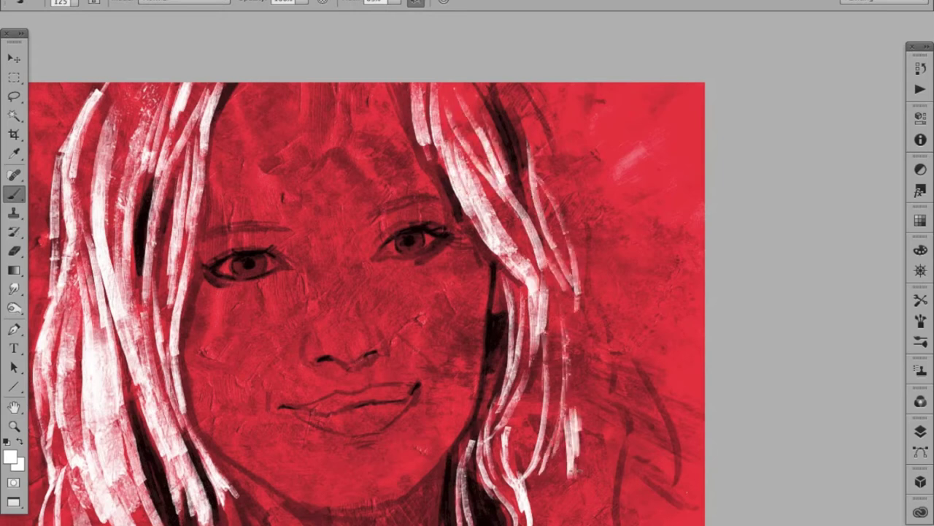
drag(573, 427, 578, 515)
drag(515, 340, 540, 497)
drag(584, 323, 622, 430)
mouse_move(595, 403)
mouse_down()
mouse_move(622, 442)
mouse_move(628, 522)
mouse_up()
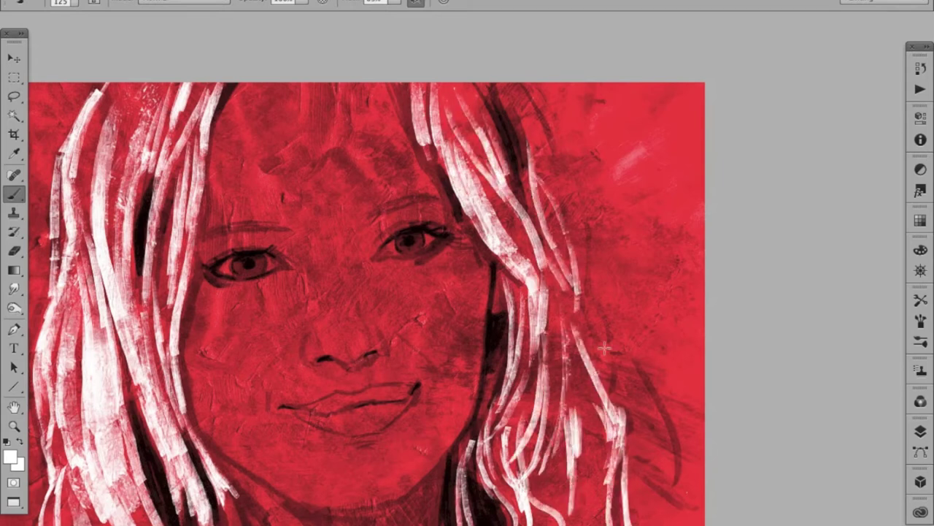
drag(570, 260, 593, 349)
mouse_move(524, 119)
mouse_down()
mouse_move(581, 234)
mouse_move(617, 355)
mouse_move(626, 462)
mouse_up()
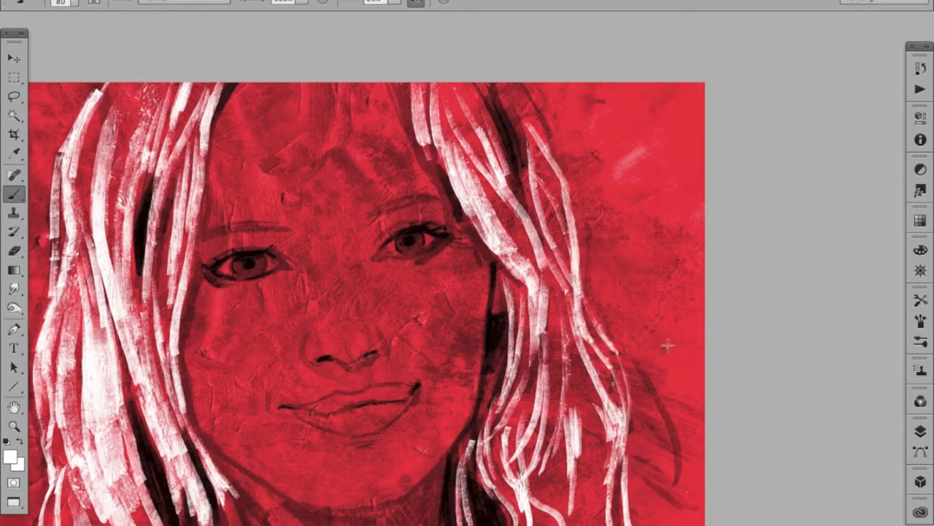
Step: Bring the left side into view and add more white strands to the left hair
drag(652, 337, 693, 230)
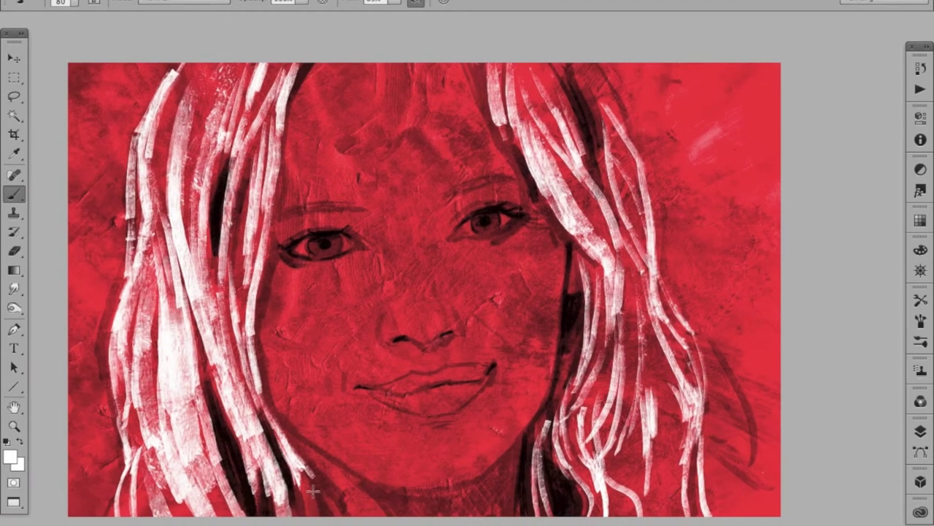
drag(130, 406, 155, 496)
drag(132, 366, 168, 487)
drag(106, 356, 124, 471)
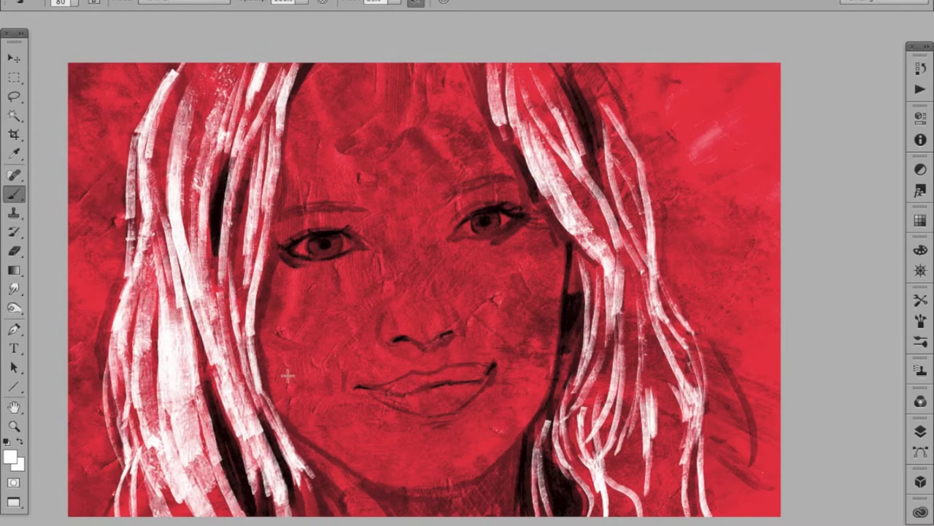
Step: Set the paint colour to dark grey 5e6658 and paint over the canvas top-left
click(920, 427)
click(9, 457)
text(5e6658)
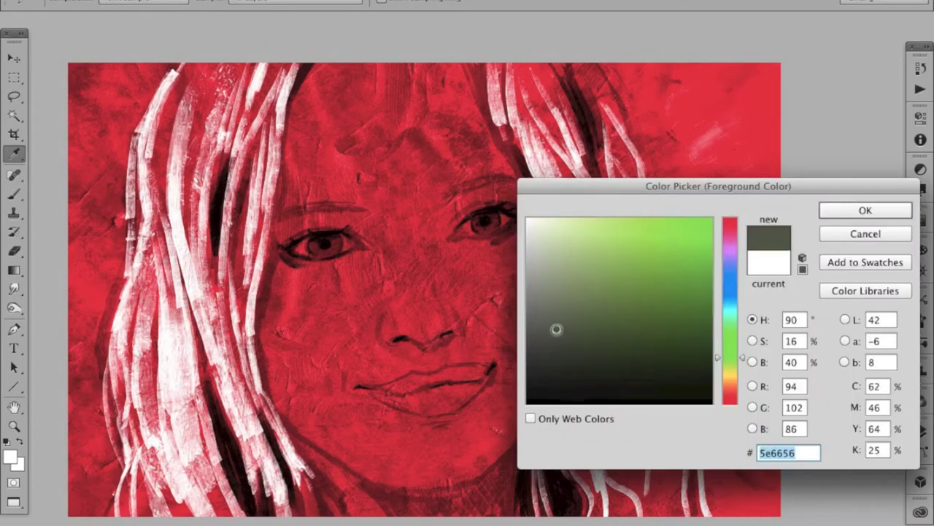
key(Return)
mouse_move(74, 108)
mouse_down()
mouse_move(97, 97)
mouse_move(95, 139)
mouse_move(128, 160)
mouse_move(180, 60)
mouse_move(149, 139)
mouse_move(189, 110)
mouse_move(157, 157)
mouse_move(161, 186)
mouse_up()
Step: Paint dark grey strips along the lower-left hair and the left edge
click(655, 3)
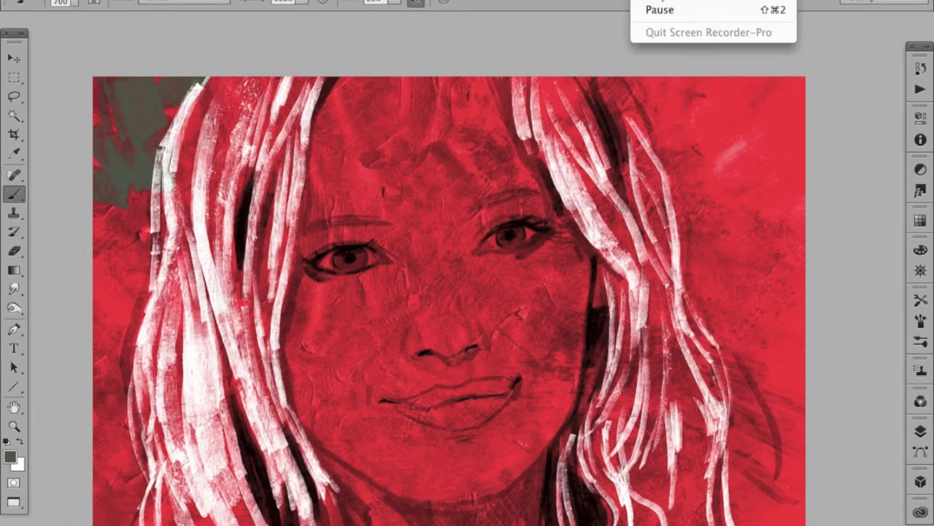
click(657, 2)
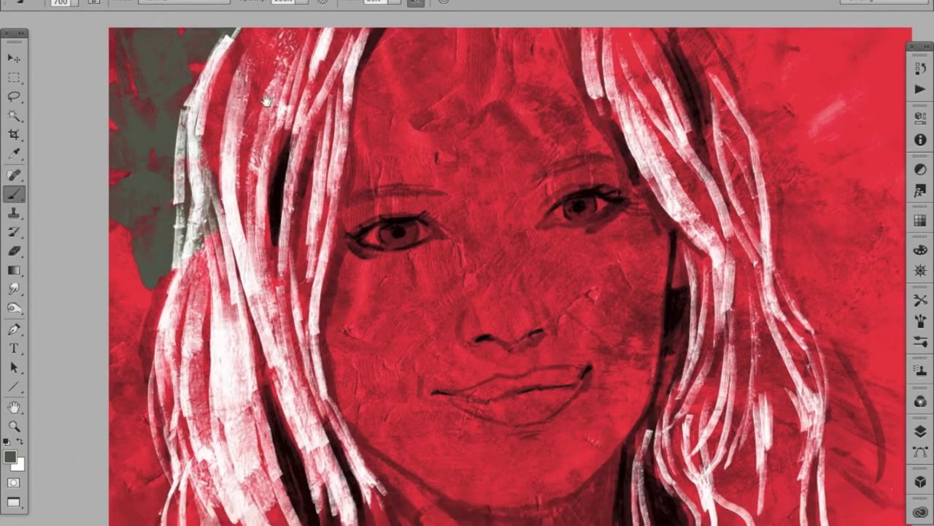
mouse_move(223, 289)
mouse_down()
mouse_move(230, 350)
mouse_move(211, 423)
mouse_up()
drag(161, 242, 164, 420)
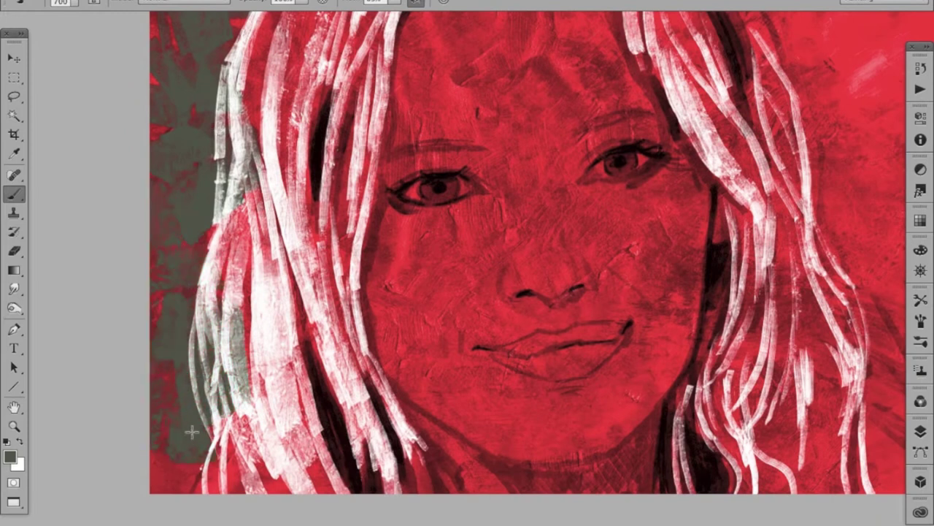
Step: Zoom out and paint dark grey over the red beside and below the right hair
scroll(409, 365, up, 3)
click(402, 280)
mouse_move(475, 161)
mouse_down()
mouse_move(567, 221)
mouse_move(527, 162)
mouse_move(635, 191)
mouse_move(678, 215)
mouse_up()
scroll(679, 215, down, 2)
mouse_move(562, 212)
mouse_down()
mouse_move(584, 281)
mouse_move(577, 311)
mouse_move(688, 368)
mouse_move(595, 387)
mouse_move(639, 505)
mouse_move(613, 481)
mouse_move(653, 503)
mouse_up()
Step: Cover the remaining red near the right canvas edge with grey and show the Layers panel
mouse_move(598, 263)
mouse_down()
mouse_move(628, 336)
mouse_move(577, 307)
mouse_up()
mouse_move(571, 203)
mouse_down()
mouse_move(673, 292)
mouse_move(657, 313)
mouse_up()
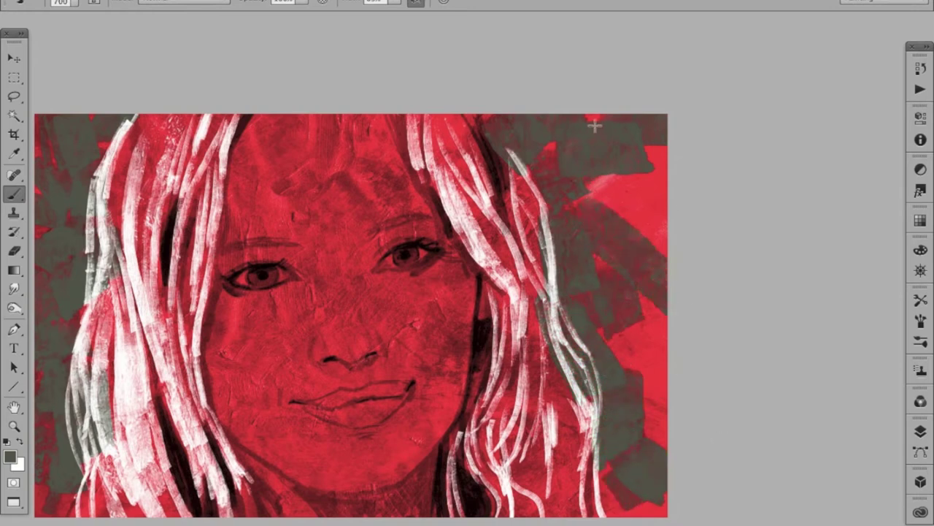
mouse_move(595, 124)
mouse_down()
mouse_move(664, 222)
mouse_move(643, 219)
mouse_up()
drag(623, 342, 690, 347)
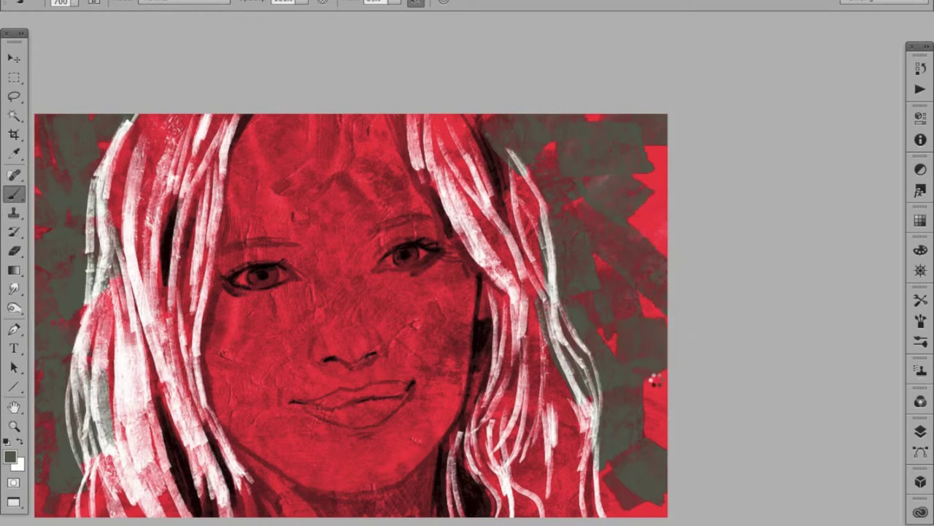
drag(654, 378, 657, 446)
drag(639, 223, 664, 175)
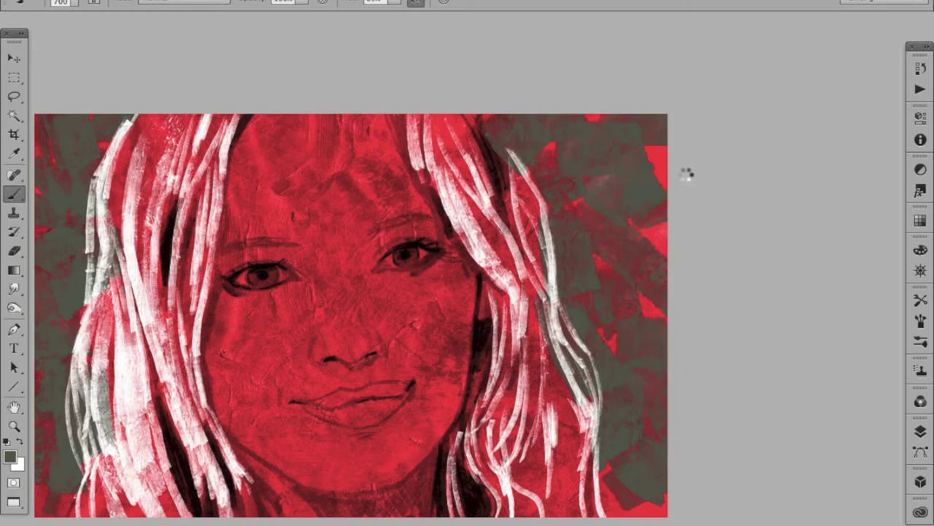
key(F7)
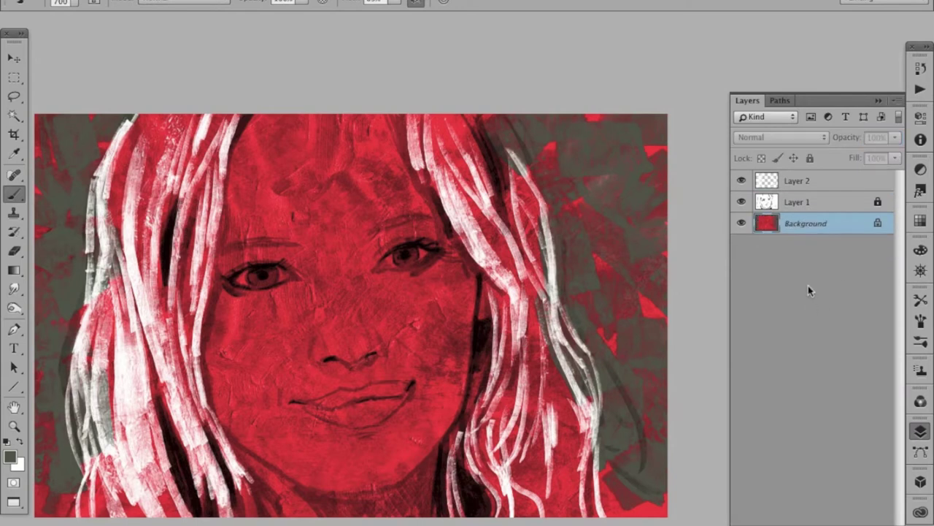
Step: On a new layer, paint grey over the red along the left edge and top-right background
key(ctrl+shift+alt+n)
drag(246, 371, 345, 401)
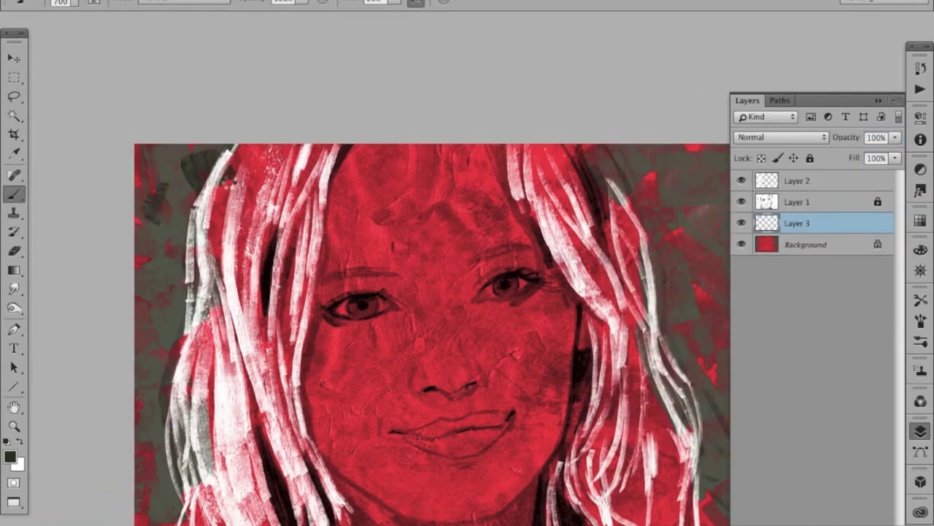
mouse_move(175, 219)
mouse_down()
mouse_move(141, 153)
mouse_move(160, 289)
mouse_move(181, 253)
mouse_move(163, 211)
mouse_move(186, 186)
mouse_up()
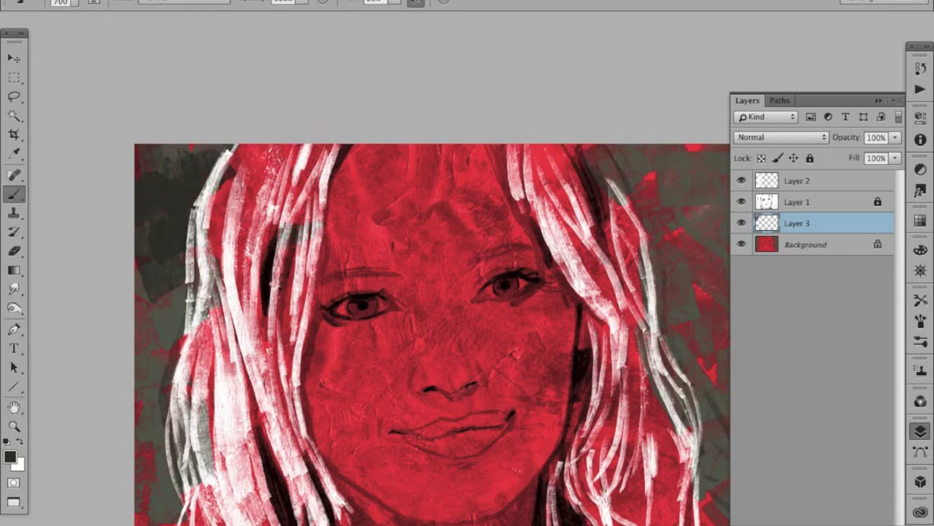
drag(168, 311, 173, 324)
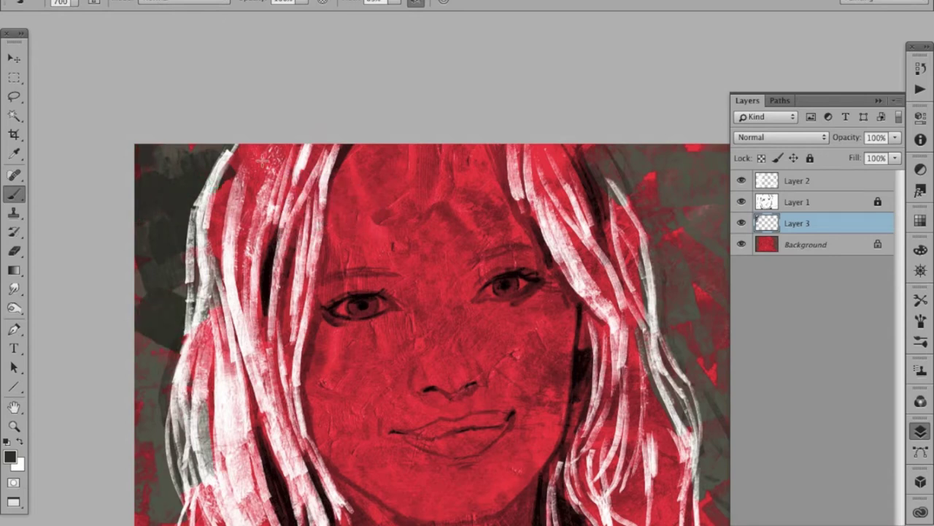
scroll(522, 159, right, 3)
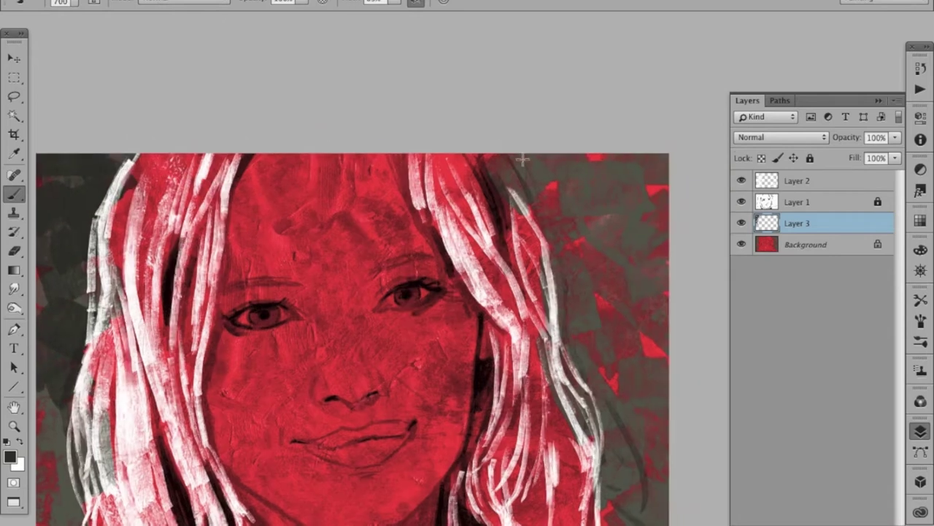
mouse_move(523, 159)
mouse_down()
mouse_move(569, 163)
mouse_move(598, 215)
mouse_move(653, 144)
mouse_move(479, 153)
mouse_move(510, 172)
mouse_move(566, 165)
mouse_move(621, 111)
mouse_up()
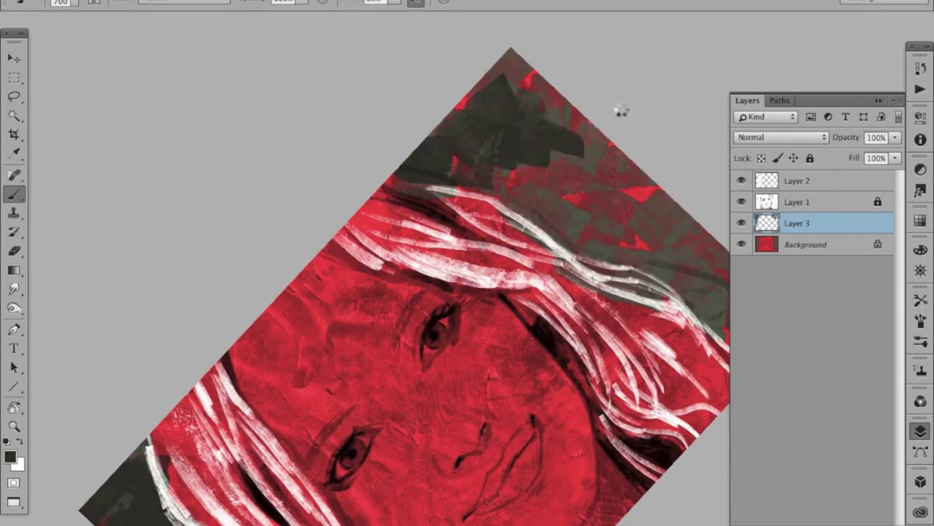
Step: Reset the canvas rotation and merge the grey strokes into the background
key(Escape)
key(e)
scroll(684, 200, left, 2)
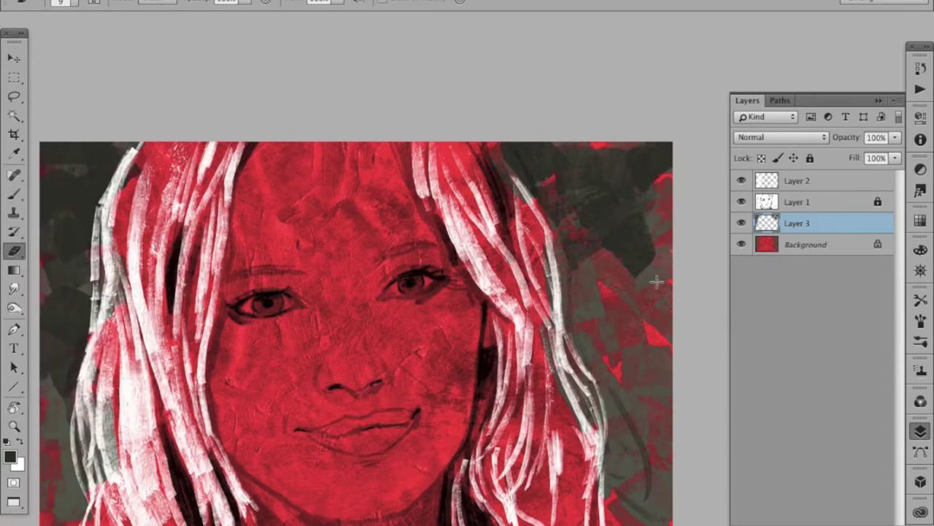
key(Delete)
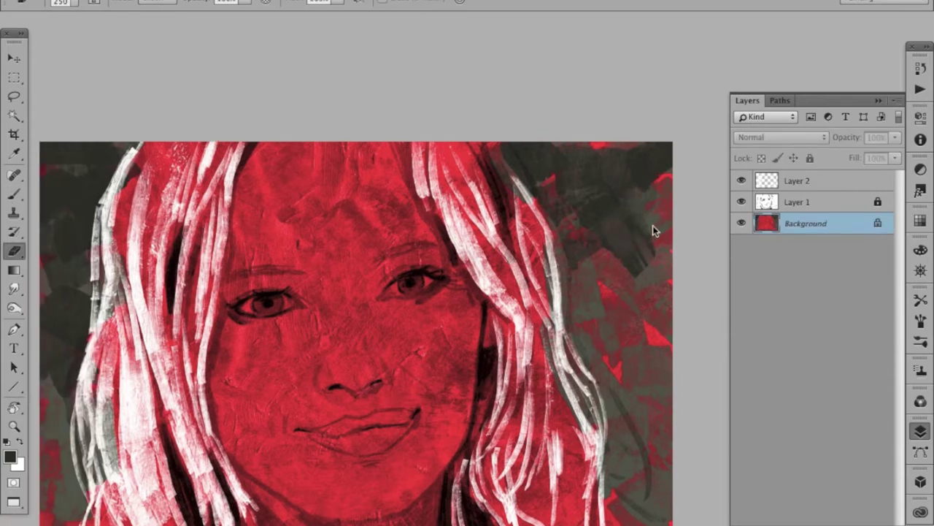
key(ctrl+minus)
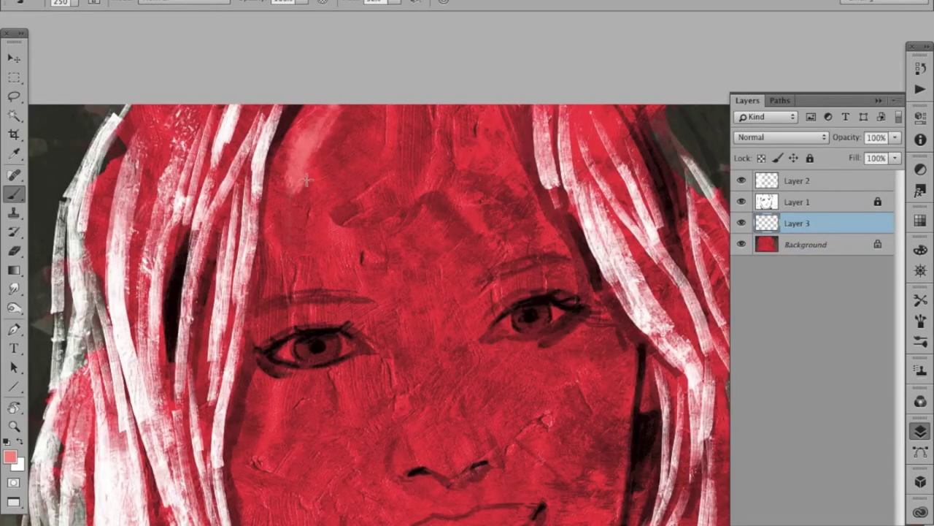
Step: Paint pale pink highlights across the forehead and down the nose
mouse_move(286, 246)
mouse_down()
mouse_move(443, 272)
mouse_move(450, 228)
mouse_move(421, 103)
mouse_up()
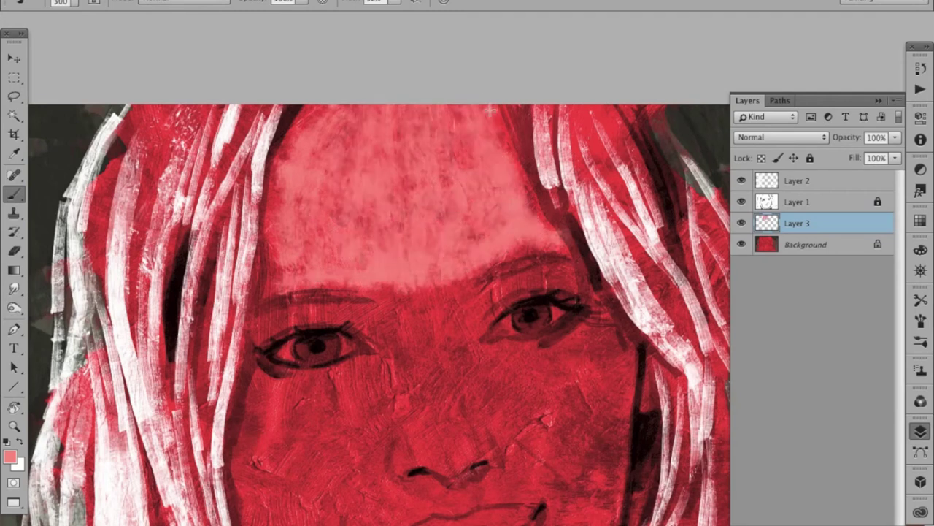
scroll(421, 103, down, 3)
scroll(433, 292, up, 3)
scroll(433, 292, up, 2)
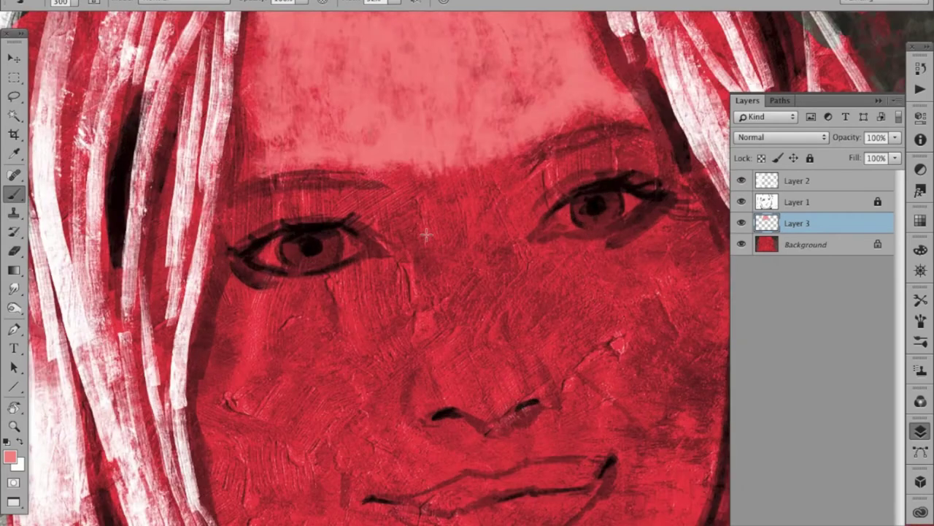
key(bracketleft)
key(bracketleft)
key(bracketleft)
scroll(477, 251, down, 3)
scroll(477, 251, up, 2)
key(bracketleft)
mouse_move(457, 241)
mouse_down()
mouse_move(474, 344)
mouse_move(479, 332)
mouse_up()
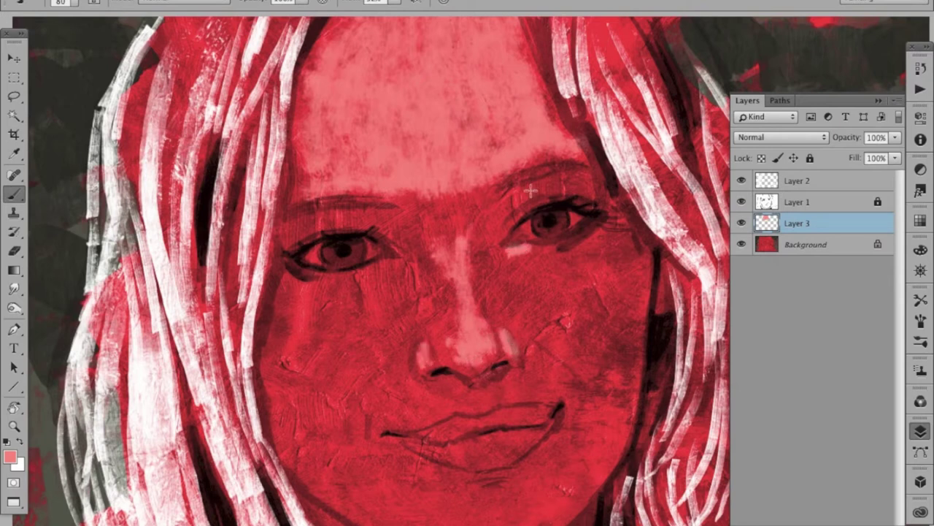
Step: Highlight both brows and the area under the left eye down the cheek
key(bracketright)
drag(530, 192, 587, 178)
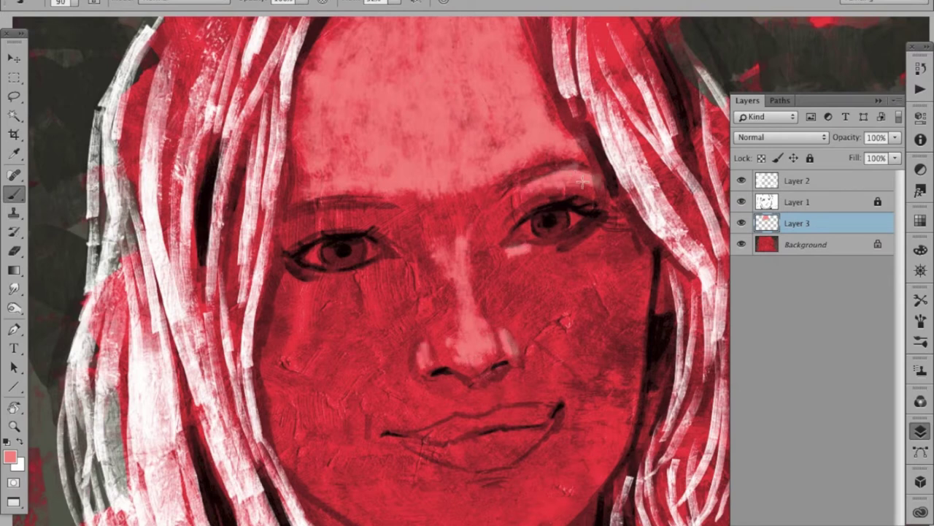
drag(310, 215, 383, 208)
scroll(326, 259, down, 2)
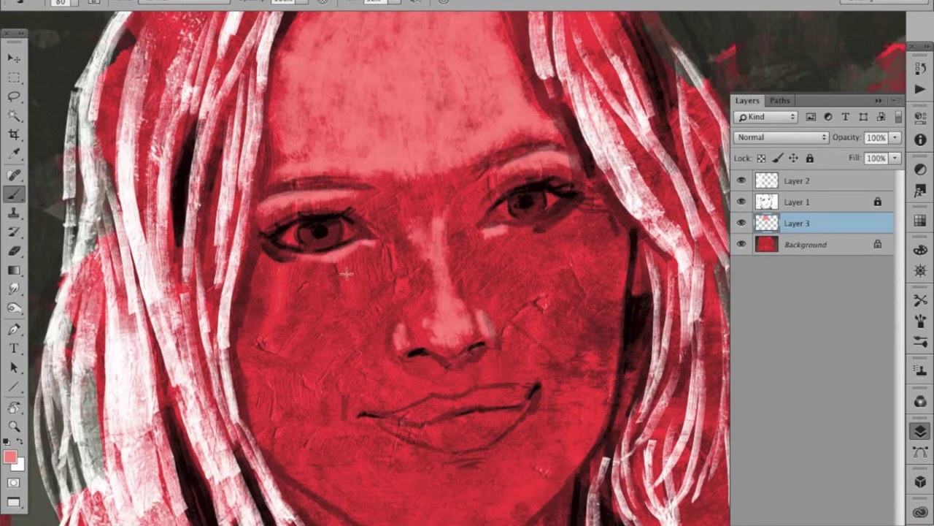
key(bracketright)
key(bracketright)
key(bracketright)
mouse_move(346, 274)
mouse_down()
mouse_move(321, 340)
mouse_move(329, 344)
mouse_up()
Step: Brighten the cheek beside the mouth and the area below the nose
key(bracketleft)
key(bracketleft)
key(bracketleft)
mouse_move(389, 358)
mouse_down()
mouse_move(349, 411)
mouse_move(410, 390)
mouse_move(398, 372)
mouse_move(354, 397)
mouse_up()
key(bracketleft)
key(bracketleft)
key(bracketleft)
key(bracketright)
key(bracketright)
key(bracketright)
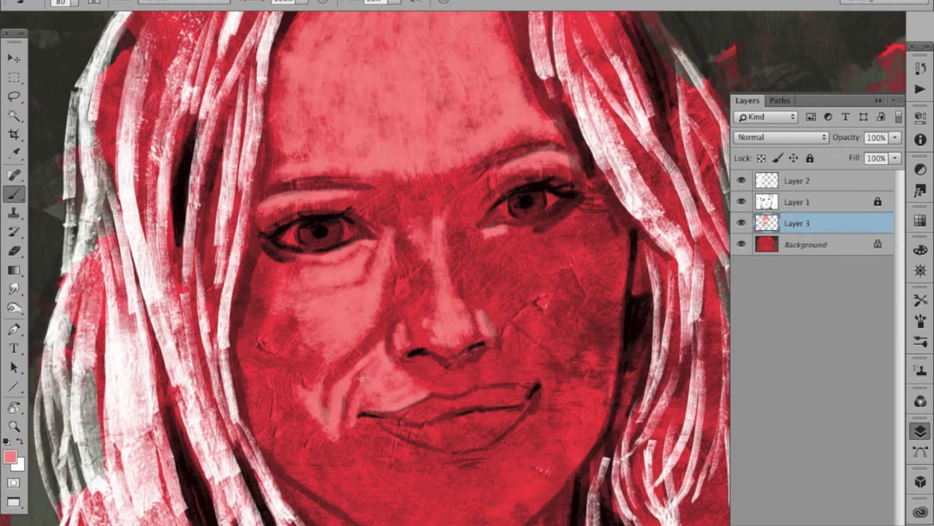
key(bracketright)
key(bracketright)
mouse_move(397, 368)
mouse_down()
mouse_move(435, 383)
mouse_move(482, 357)
mouse_move(521, 378)
mouse_move(520, 343)
mouse_move(545, 380)
mouse_up()
key(bracketright)
key(bracketleft)
key(bracketleft)
key(bracketleft)
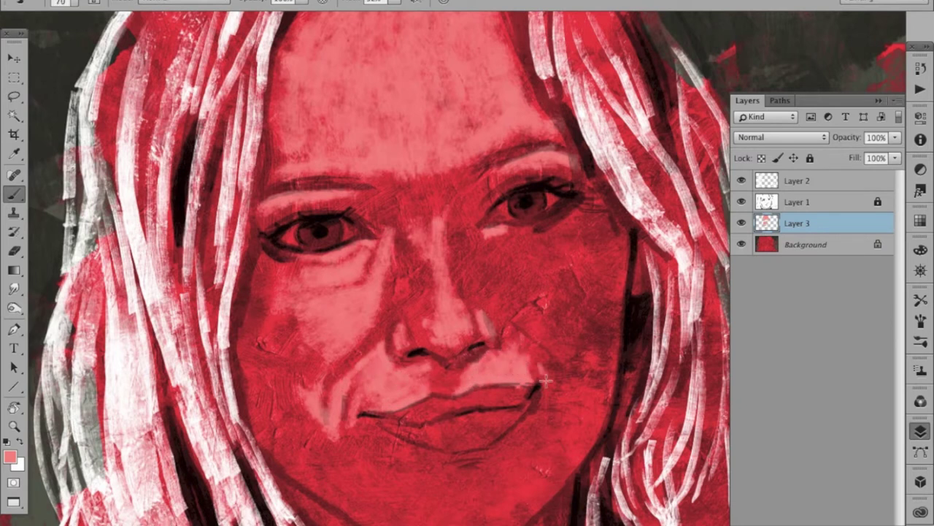
Step: Highlight the right cheek below the right eye and the nose again
key(bracketright)
key(bracketright)
key(bracketright)
drag(488, 255, 555, 306)
key(bracketright)
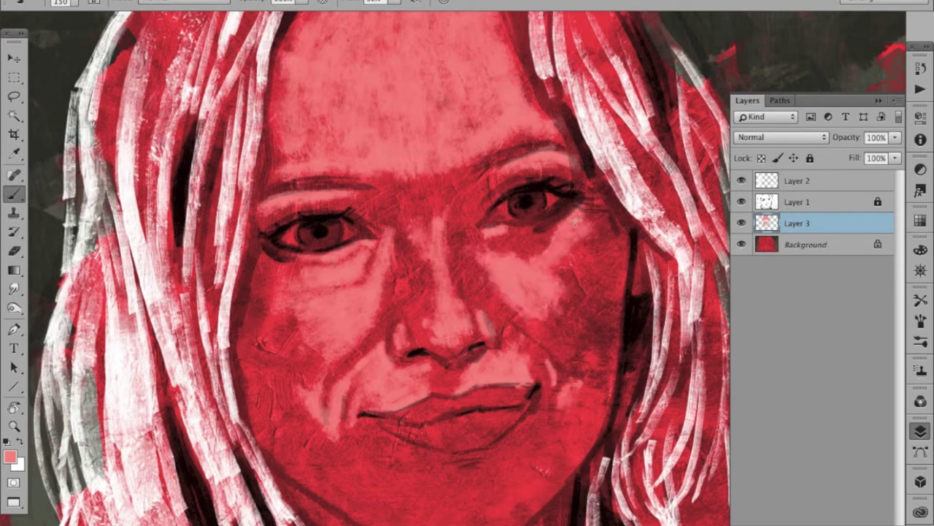
drag(586, 230, 584, 270)
drag(387, 271, 444, 191)
Step: Brighten the chin, lower-left chin and neck, then zoom out and in to check the face
scroll(428, 361, down, 3)
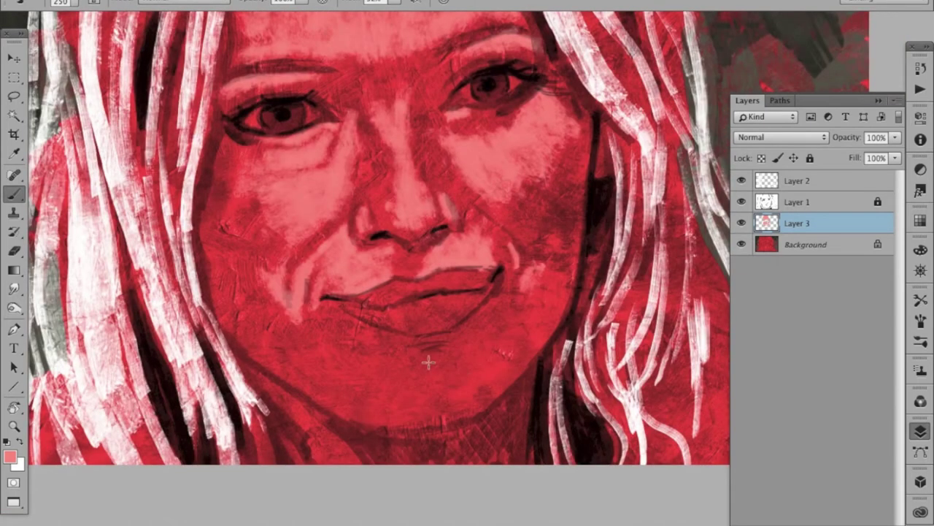
mouse_move(428, 361)
mouse_down()
mouse_move(501, 333)
mouse_move(471, 387)
mouse_move(535, 277)
mouse_up()
key(bracketright)
key(bracketright)
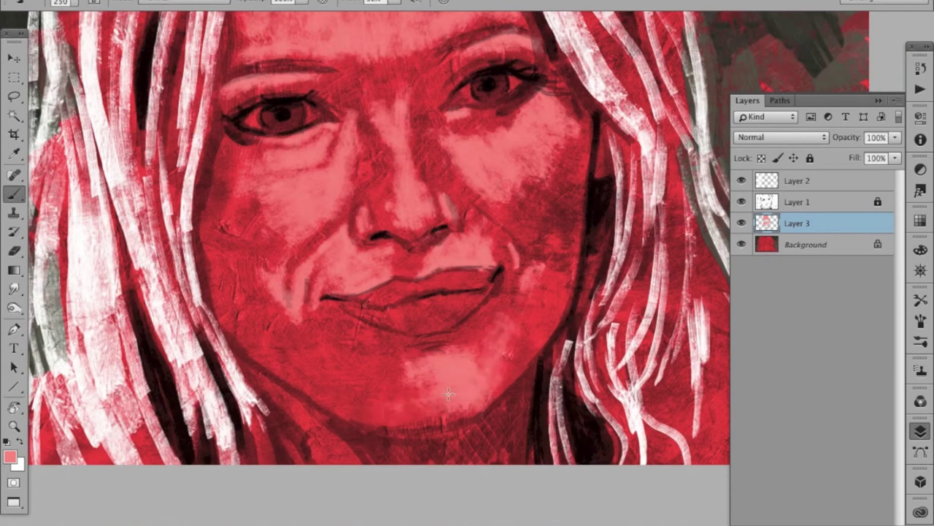
key(bracketleft)
key(bracketleft)
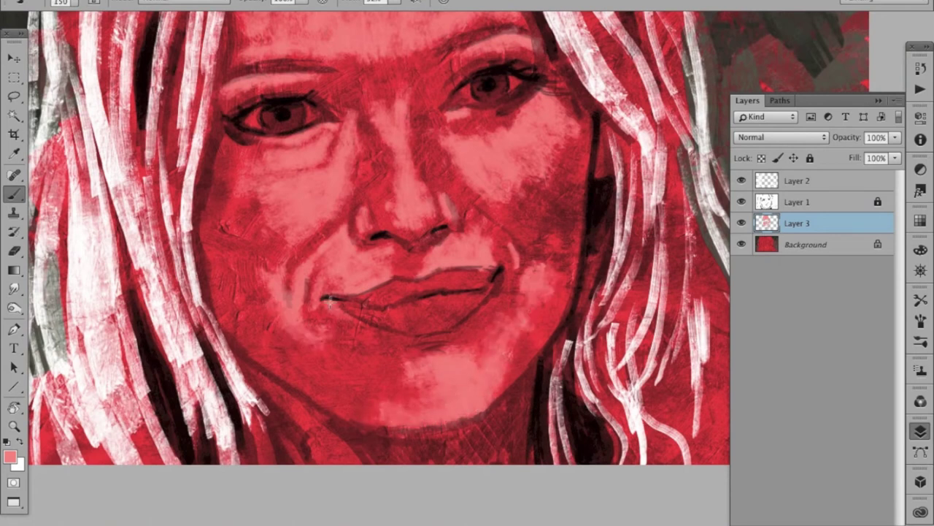
key(bracketleft)
key(bracketleft)
key(bracketleft)
alt+click(532, 365)
key(bracketright)
key(bracketright)
mouse_move(314, 365)
mouse_down()
mouse_move(334, 398)
mouse_move(277, 321)
mouse_up()
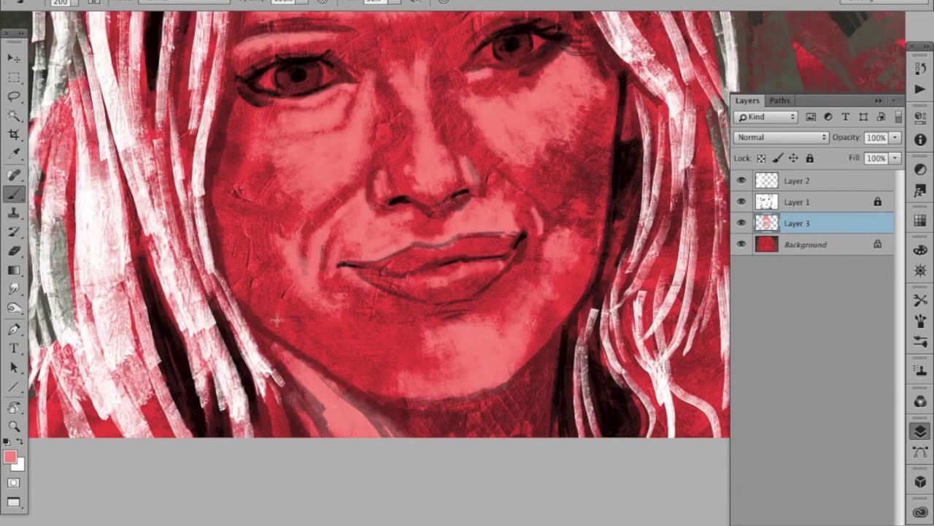
key(bracketright)
key(bracketright)
alt+click(629, 310)
ctrl+click(560, 235)
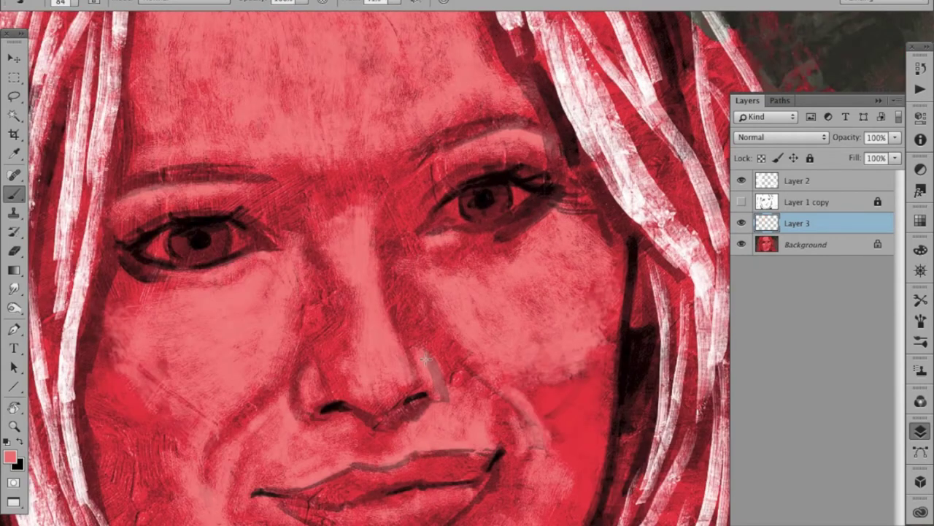
Step: Brighten the nose bridge and left cheek with light pink, covering the dark diagonal line
key(bracketleft)
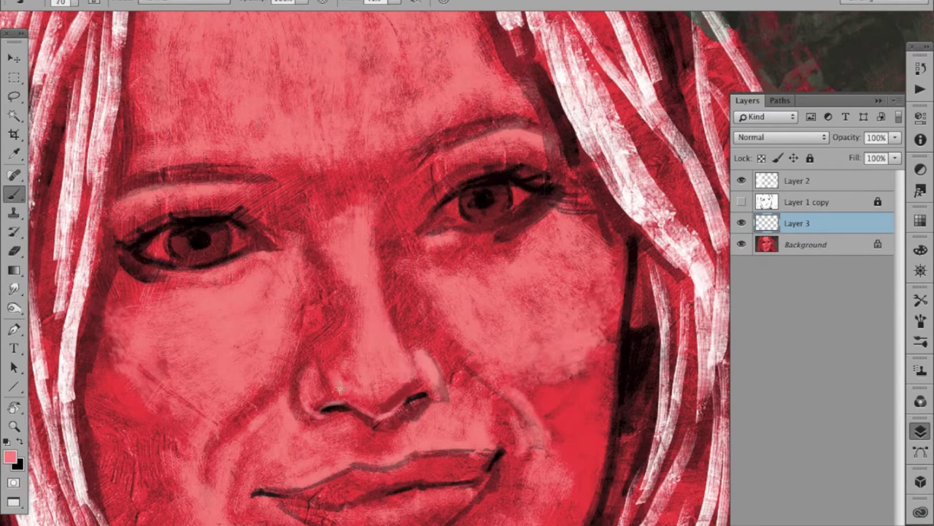
mouse_move(342, 373)
mouse_down()
mouse_move(345, 286)
mouse_move(333, 300)
mouse_move(388, 223)
mouse_up()
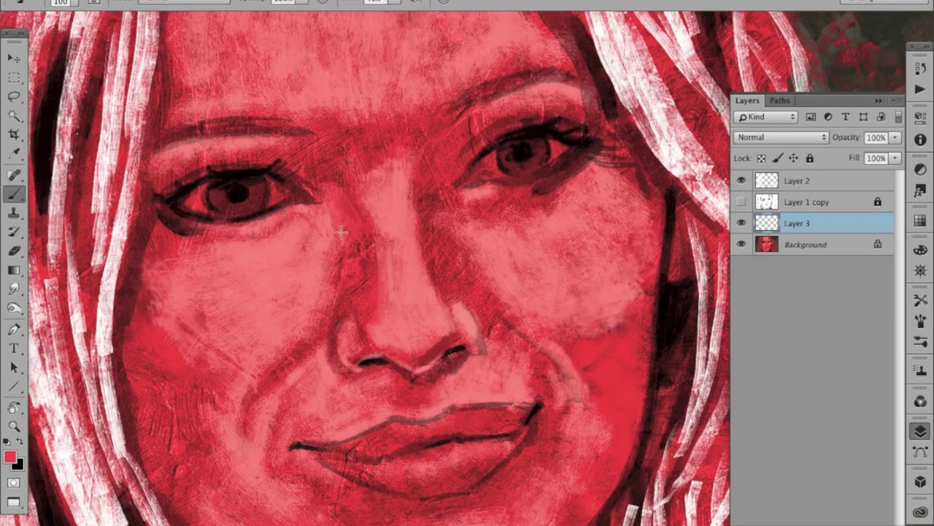
alt+click(339, 277)
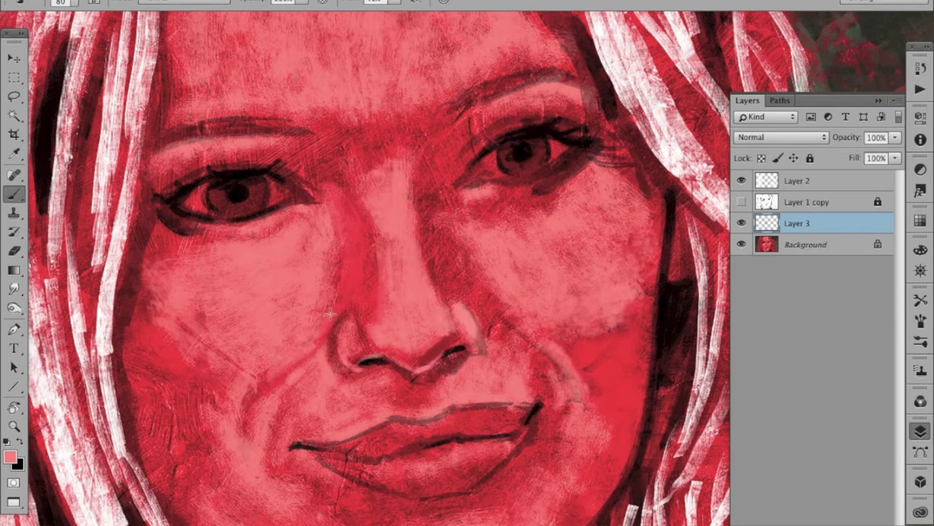
mouse_move(313, 357)
mouse_down()
mouse_move(250, 407)
mouse_move(314, 361)
mouse_up()
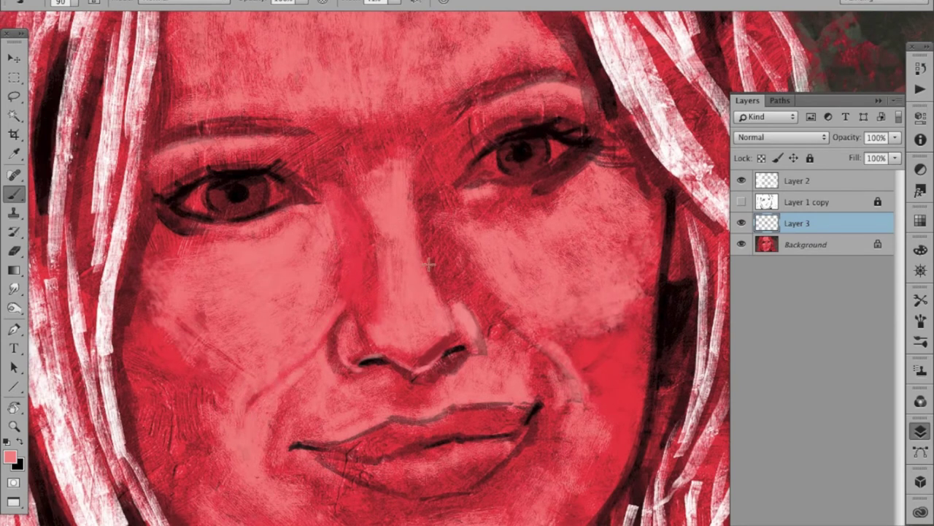
drag(248, 416, 314, 349)
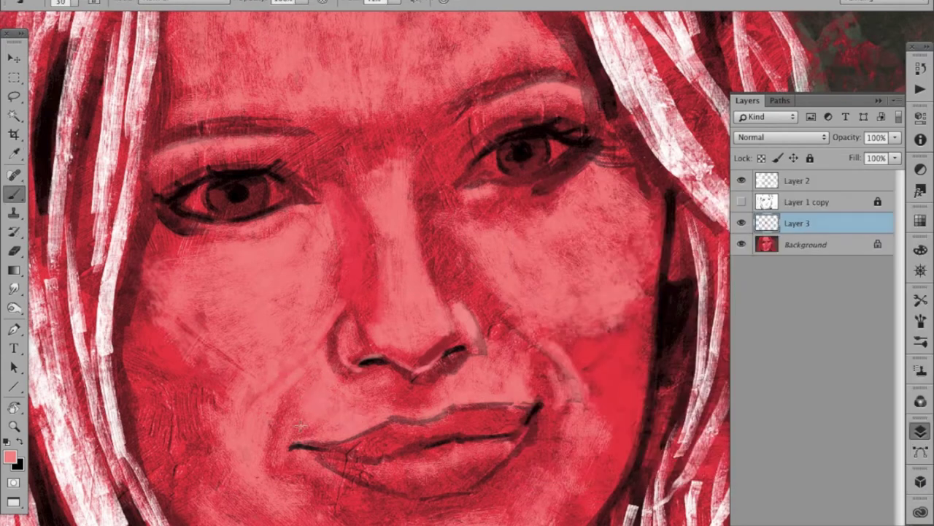
mouse_move(272, 456)
mouse_down()
mouse_move(288, 397)
mouse_move(314, 369)
mouse_up()
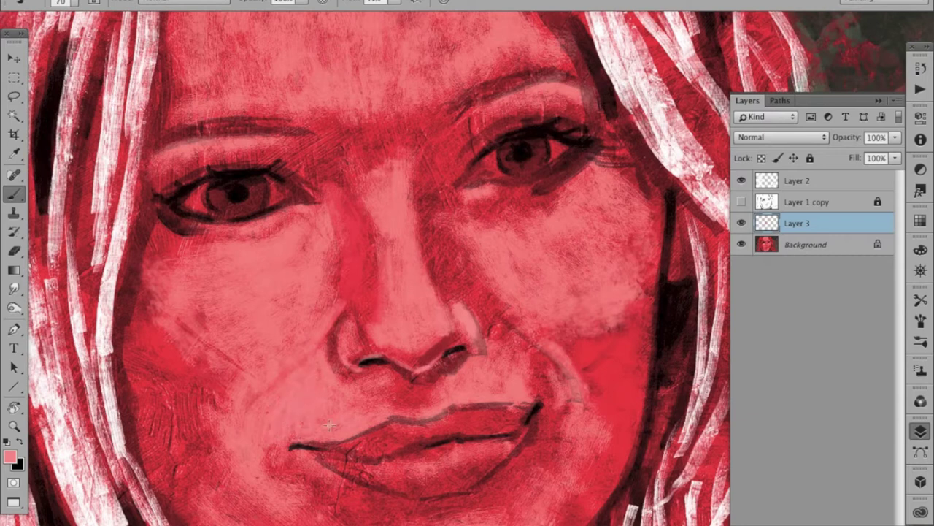
Step: Lighten the cheek left of the mouth and the skin between nose and upper lip
alt+click(352, 296)
mouse_move(274, 483)
mouse_down()
mouse_move(283, 453)
mouse_move(234, 408)
mouse_up()
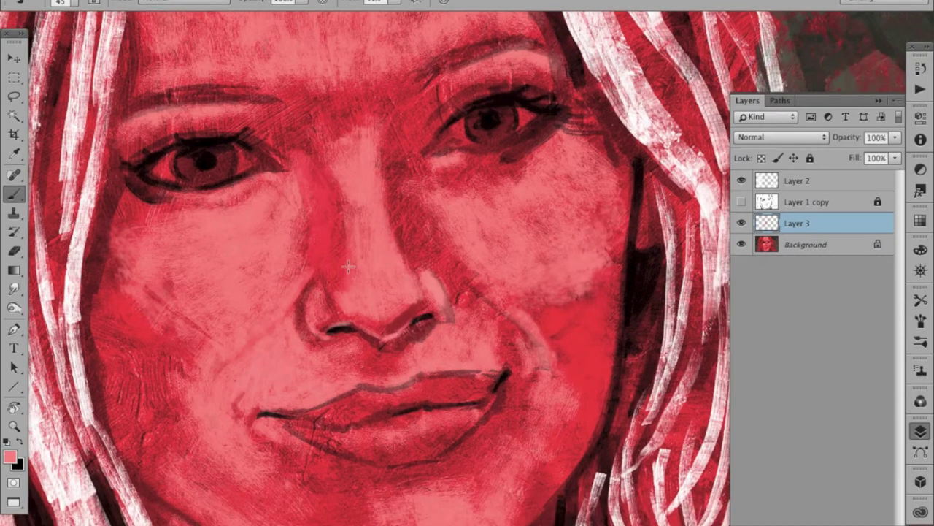
alt+click(319, 389)
mouse_move(324, 379)
mouse_down()
mouse_move(364, 342)
mouse_move(376, 343)
mouse_up()
drag(361, 373, 375, 330)
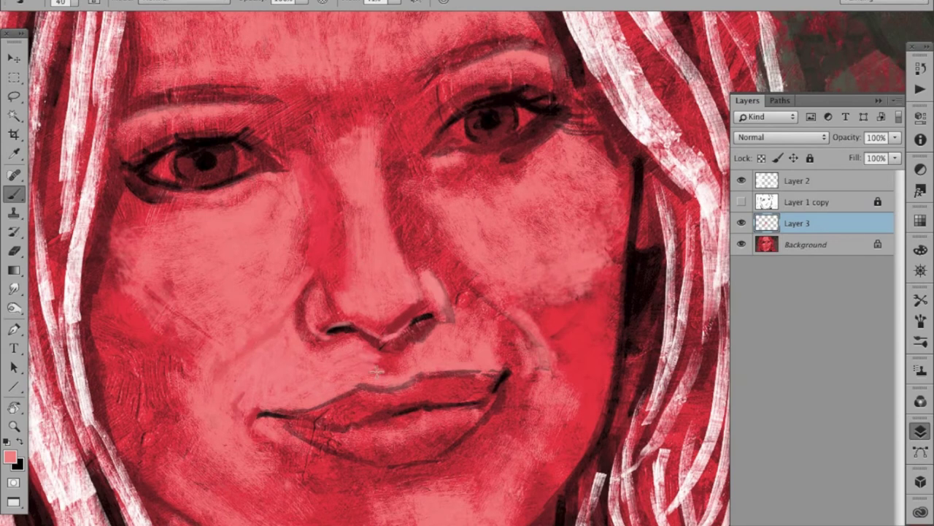
drag(377, 371, 416, 350)
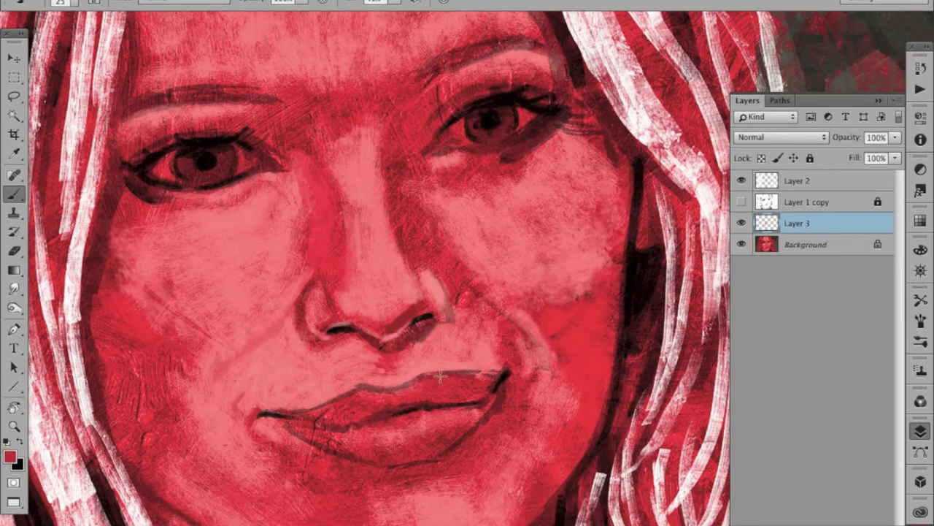
Step: Lighten the chin below the lower lip with a larger brush
drag(373, 365, 460, 326)
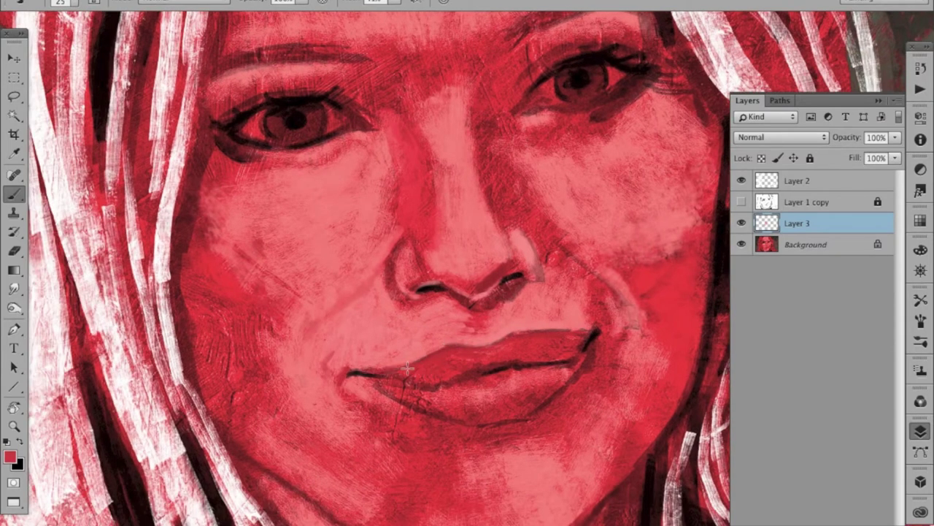
drag(356, 376, 334, 379)
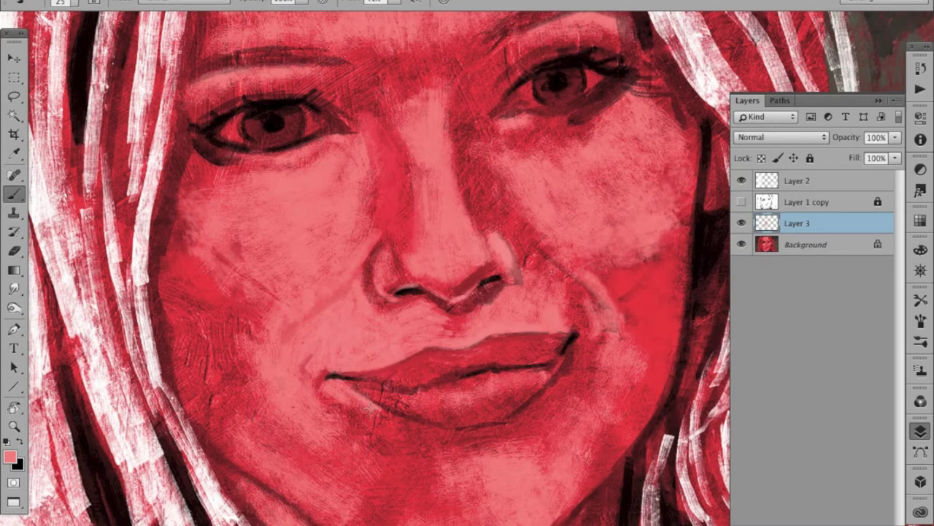
key(bracketright)
key(bracketright)
key(bracketright)
drag(407, 431, 325, 387)
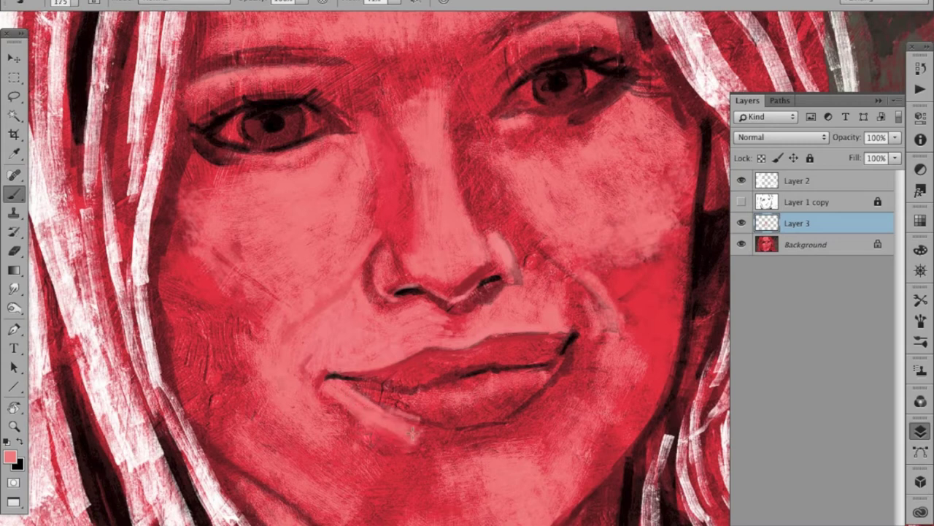
Step: Deepen the lips with brighter and dark reds and paint a dark shadow under the nose
alt+click(422, 400)
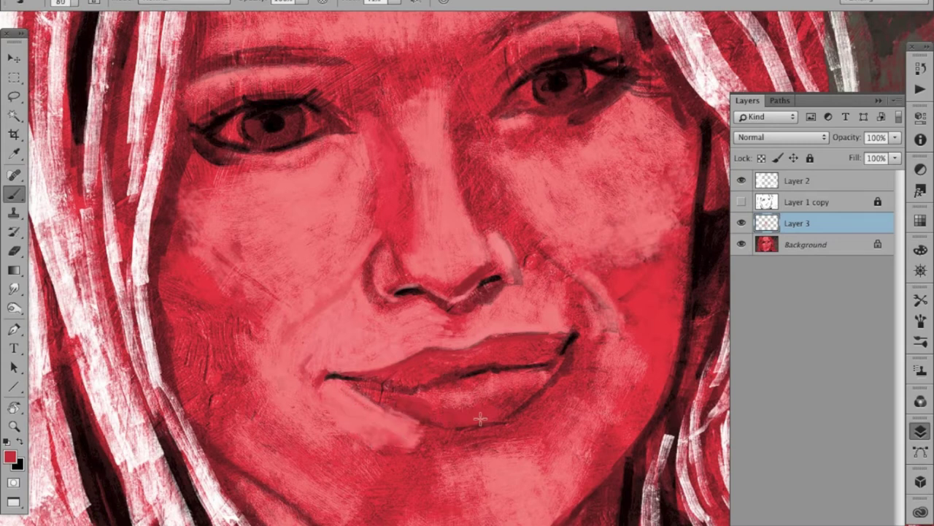
key(bracketleft)
alt+click(559, 376)
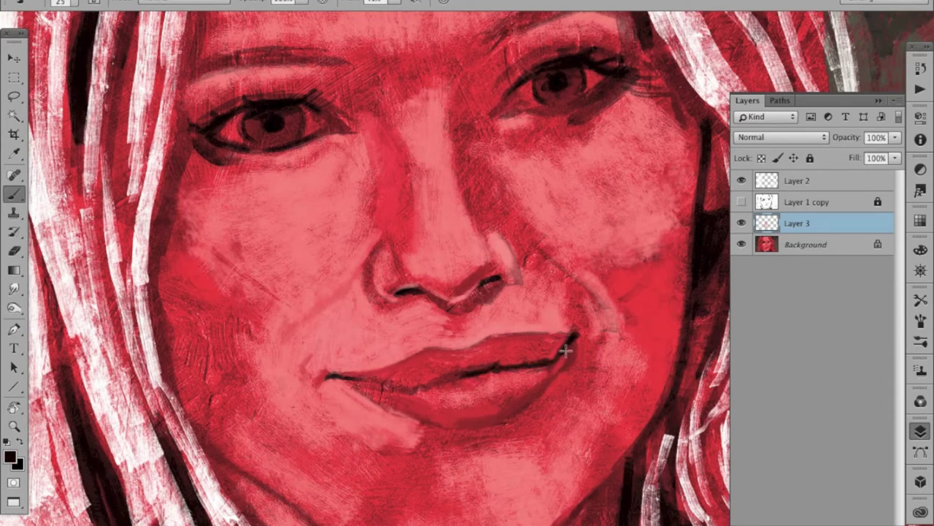
alt+click(462, 376)
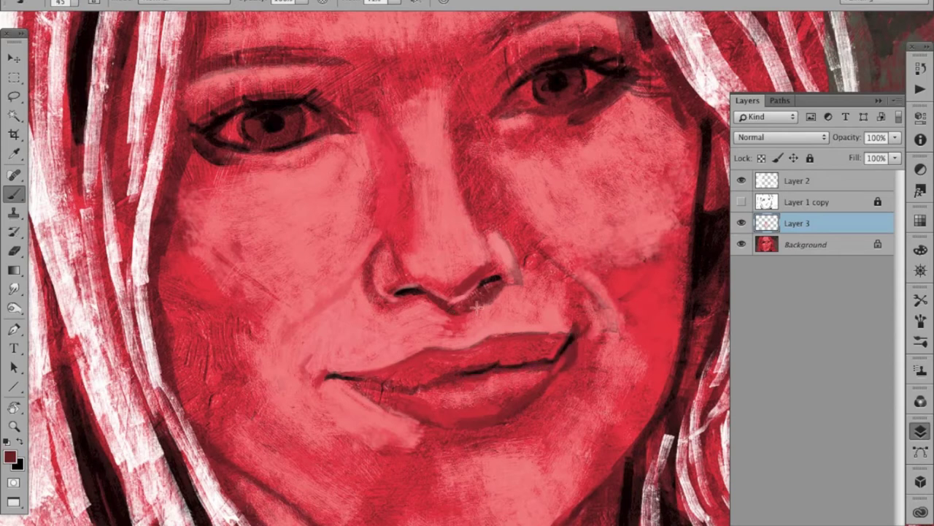
drag(476, 307, 476, 310)
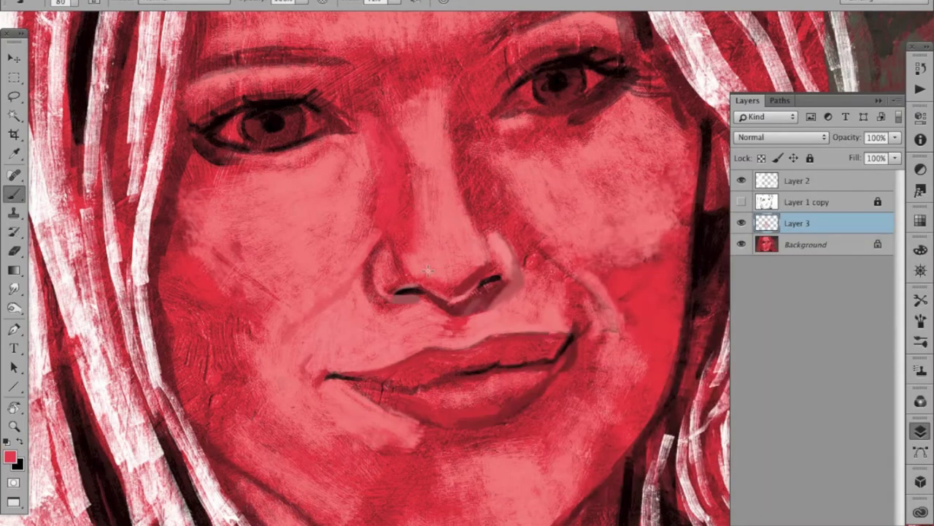
drag(429, 270, 610, 359)
Step: Darken the right jawline and cheek and hatch darker shading on the left cheek
alt+click(485, 417)
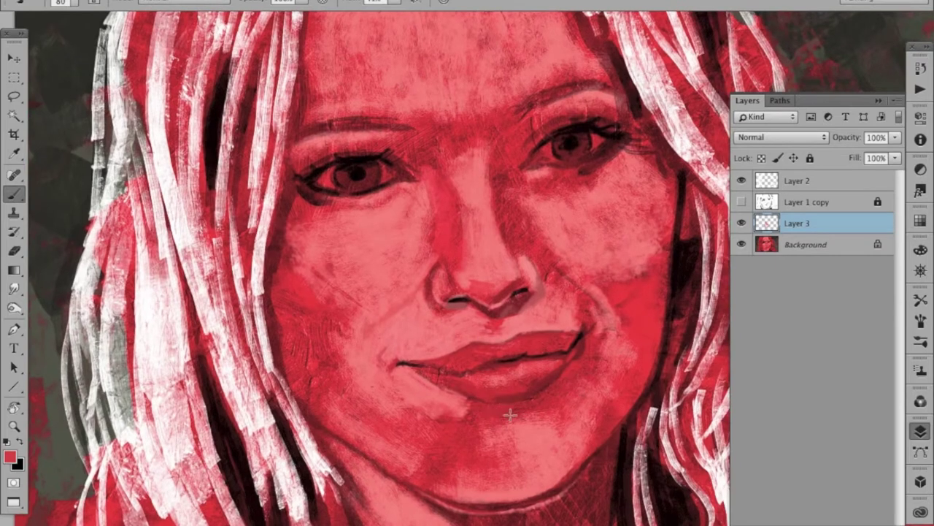
drag(544, 402, 555, 436)
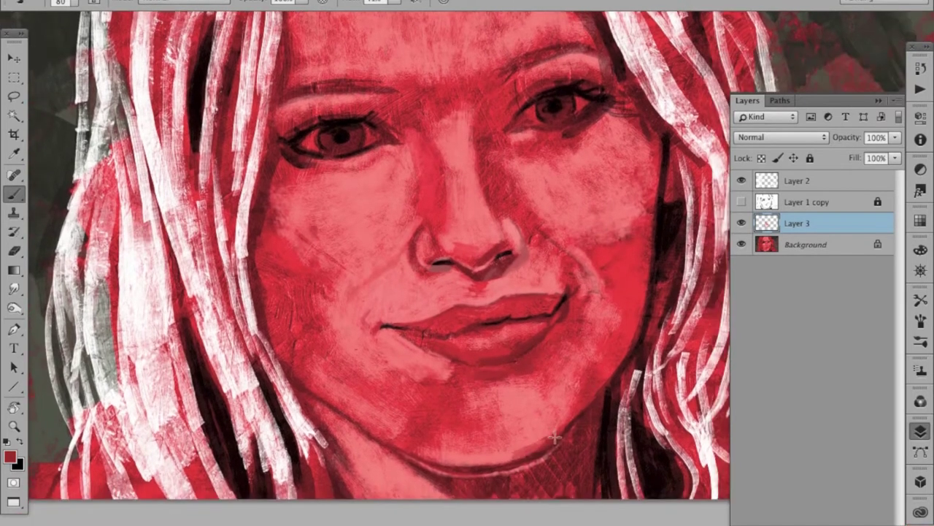
key(bracketright)
key(bracketright)
key(bracketright)
drag(625, 333, 606, 369)
drag(621, 240, 625, 312)
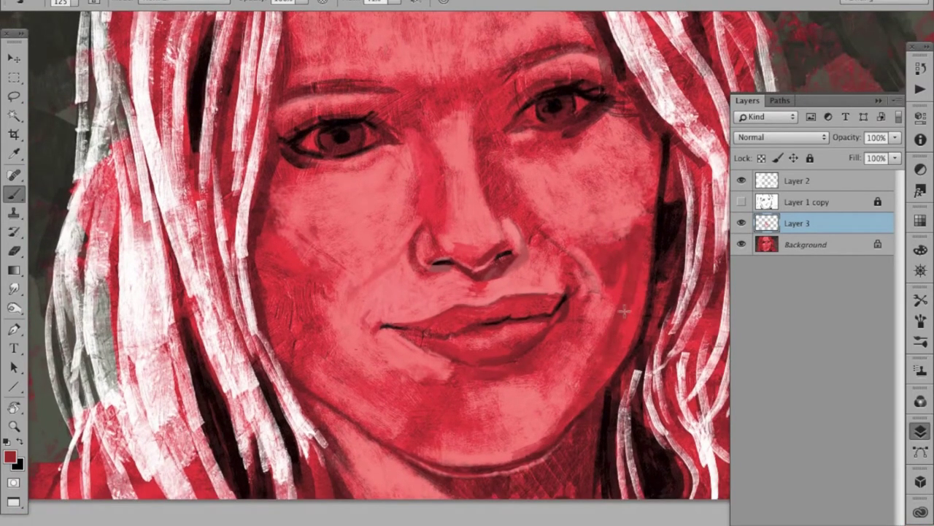
click(341, 370)
drag(266, 287, 267, 349)
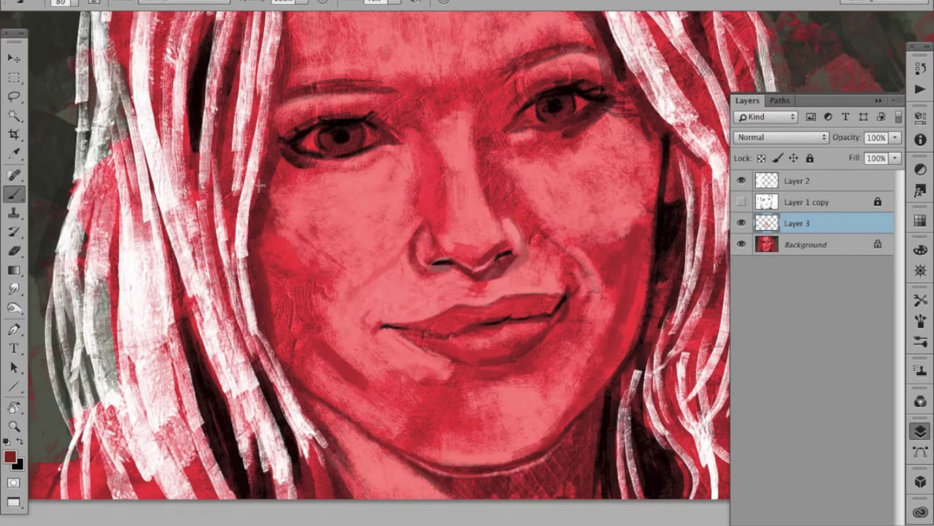
Step: Lighten the dark crease beside the nose and brush pink over the left cheek
scroll(594, 309, down, 3)
scroll(584, 329, down, 1)
scroll(515, 386, up, 3)
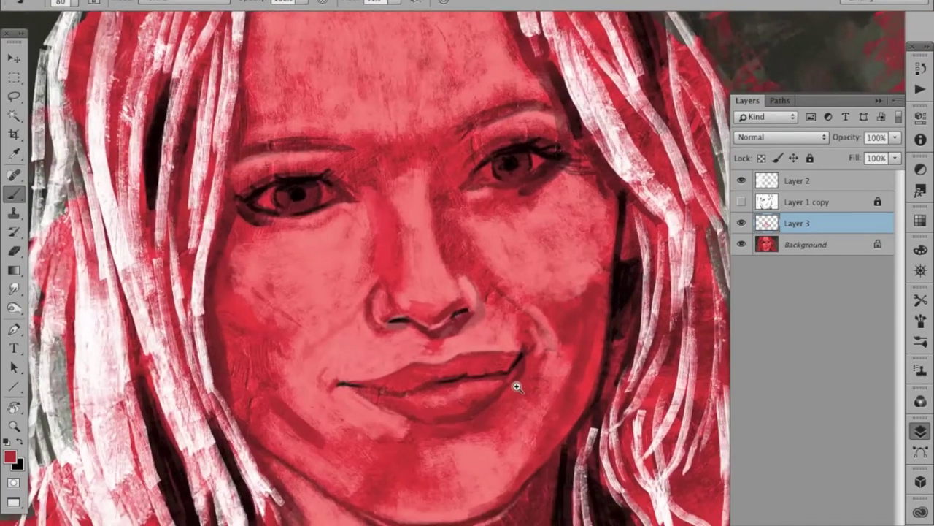
scroll(522, 363, up, 2)
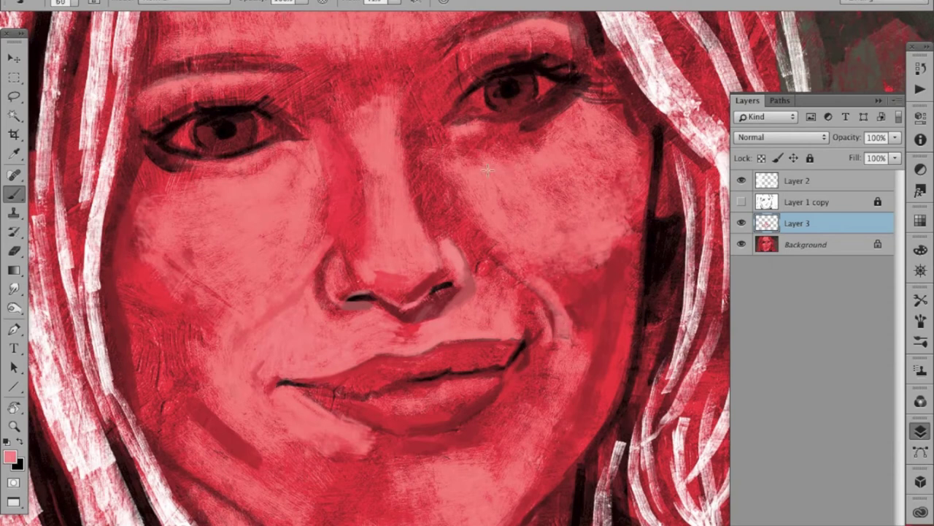
mouse_move(487, 169)
mouse_down()
mouse_move(438, 139)
mouse_move(438, 211)
mouse_move(434, 187)
mouse_up()
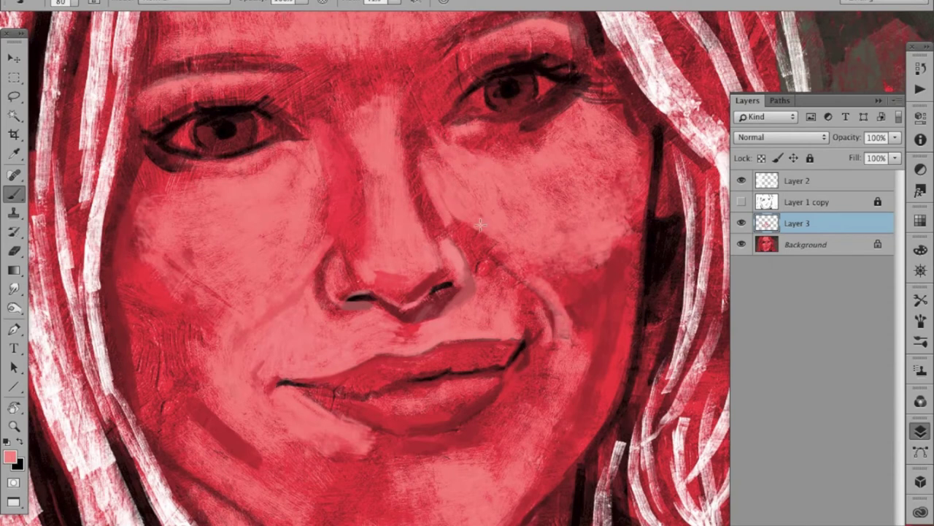
mouse_move(480, 225)
mouse_down()
mouse_move(511, 237)
mouse_move(471, 233)
mouse_up()
key(bracketright)
key(bracketright)
key(bracketright)
key(bracketright)
key(bracketright)
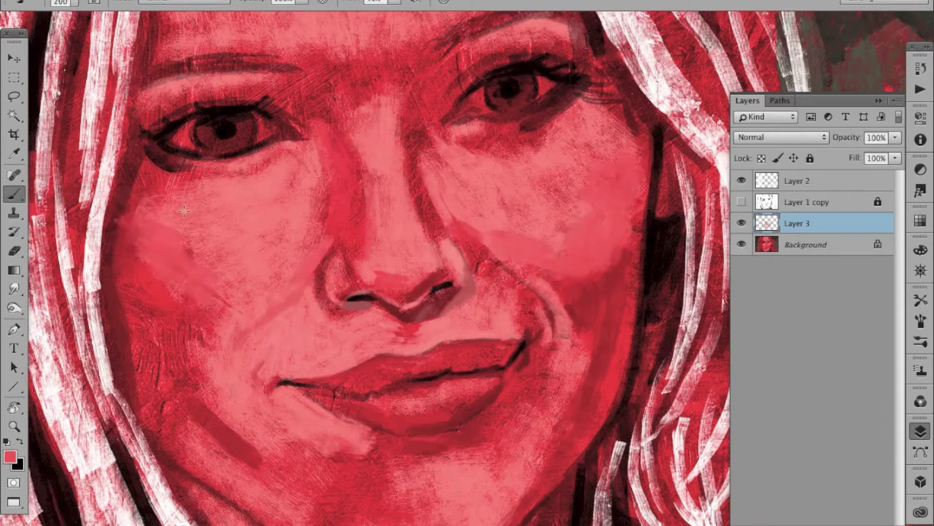
mouse_move(149, 219)
mouse_down()
mouse_move(131, 279)
mouse_move(146, 414)
mouse_up()
Step: Darken between the eyebrow and nose bridge and shade around the right eye's outer corner
key(bracketleft)
key(bracketleft)
key(bracketleft)
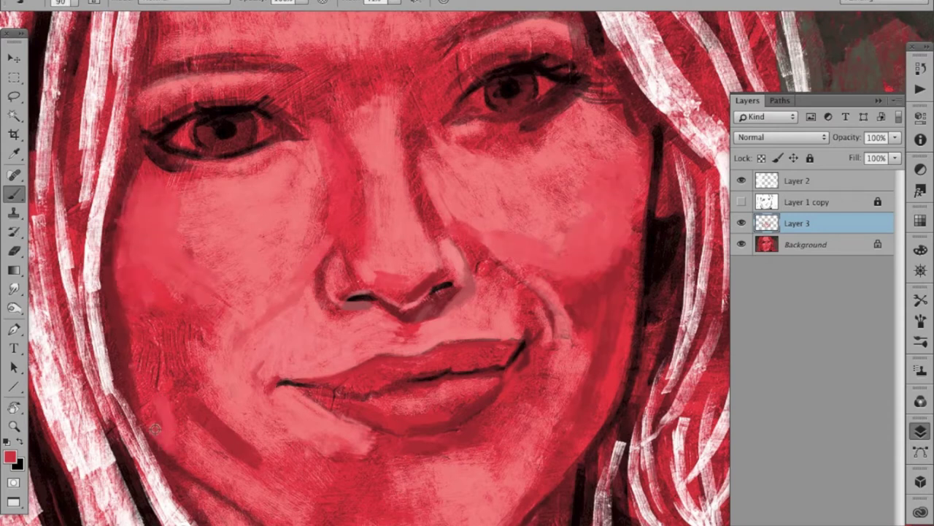
scroll(126, 271, up, 3)
key(bracketleft)
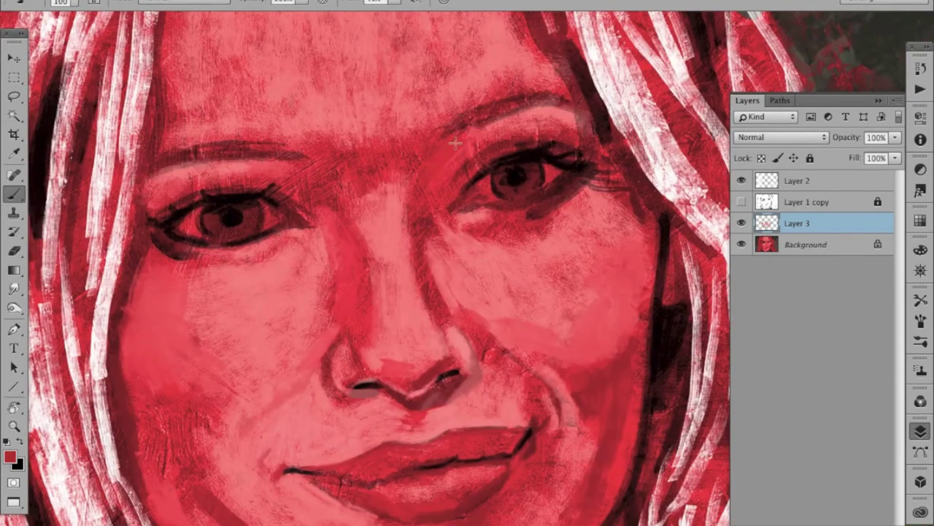
drag(455, 143, 417, 202)
scroll(597, 131, up, 3)
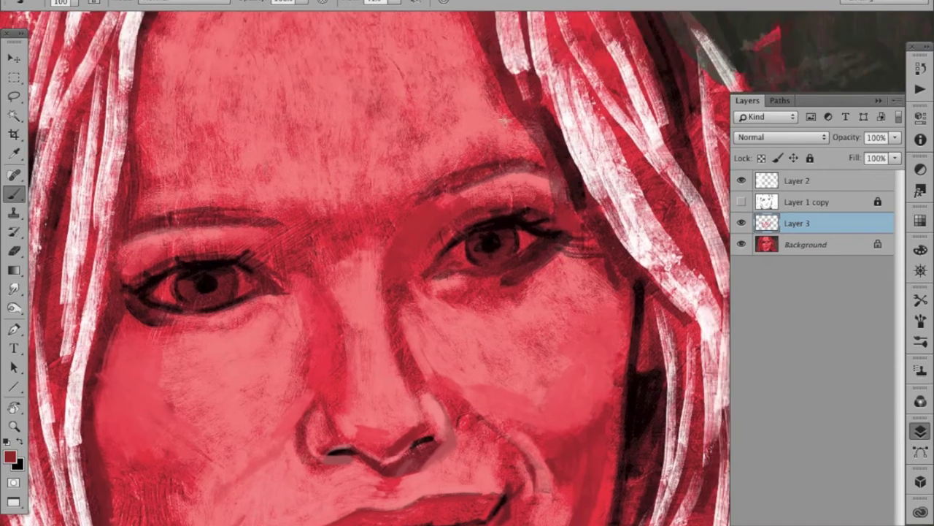
key(bracketleft)
key(bracketleft)
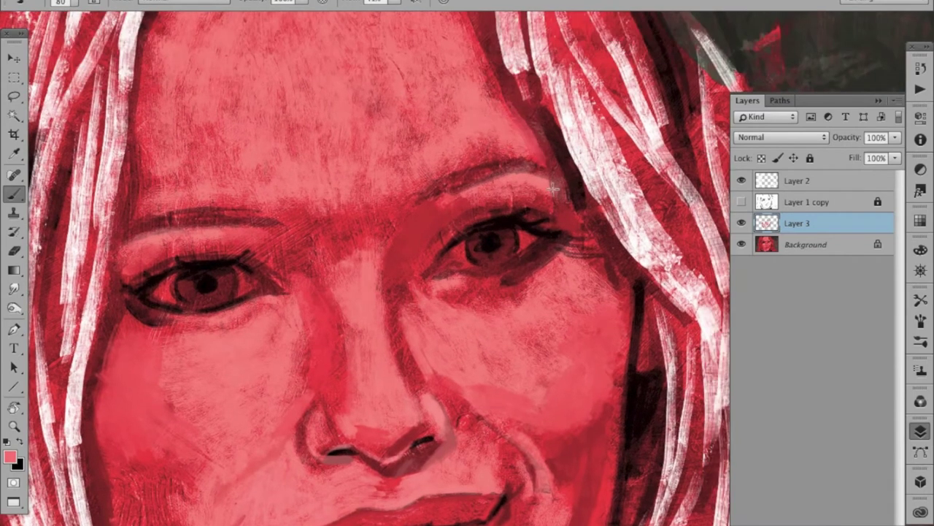
mouse_move(553, 189)
mouse_down()
mouse_move(564, 219)
mouse_move(597, 248)
mouse_up()
alt+click(581, 196)
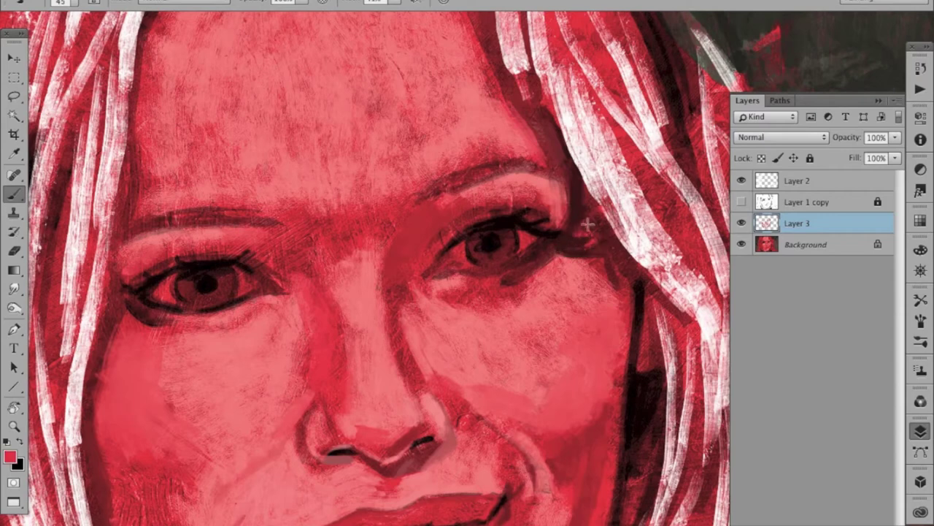
scroll(588, 226, right, 2)
alt+click(560, 240)
Step: Lighten the cheek below the left eye with a sampled light red at brush size 125
key(ctrl+minus)
key(ctrl+minus)
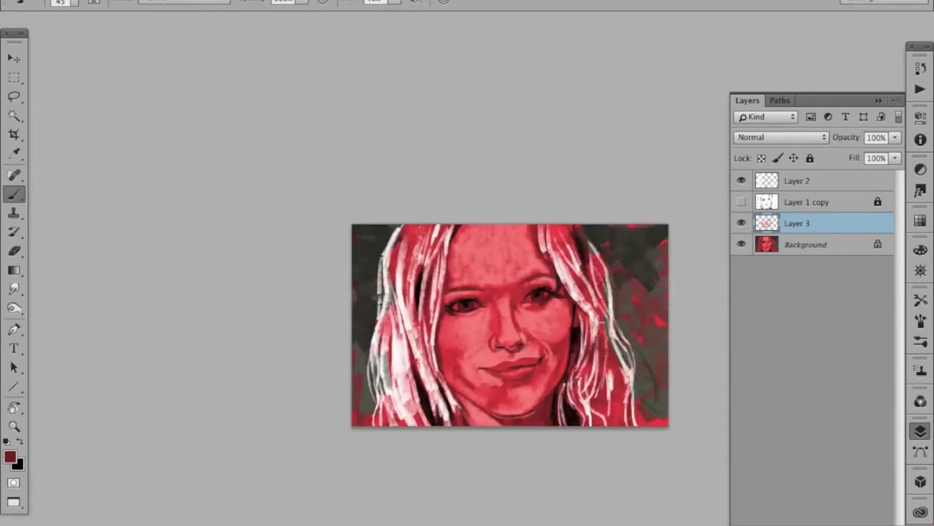
key(ctrl+plus)
key(ctrl+plus)
key(ctrl+plus)
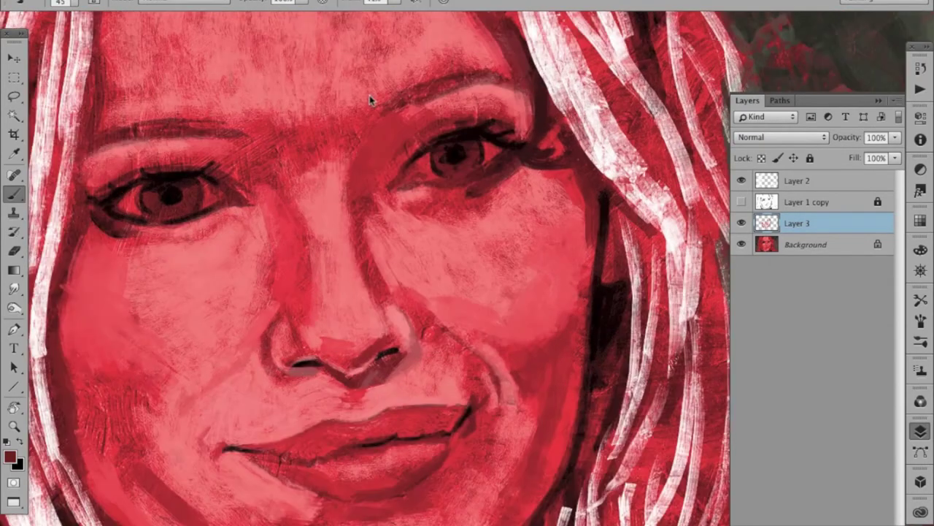
key(ctrl+minus)
key(ctrl+minus)
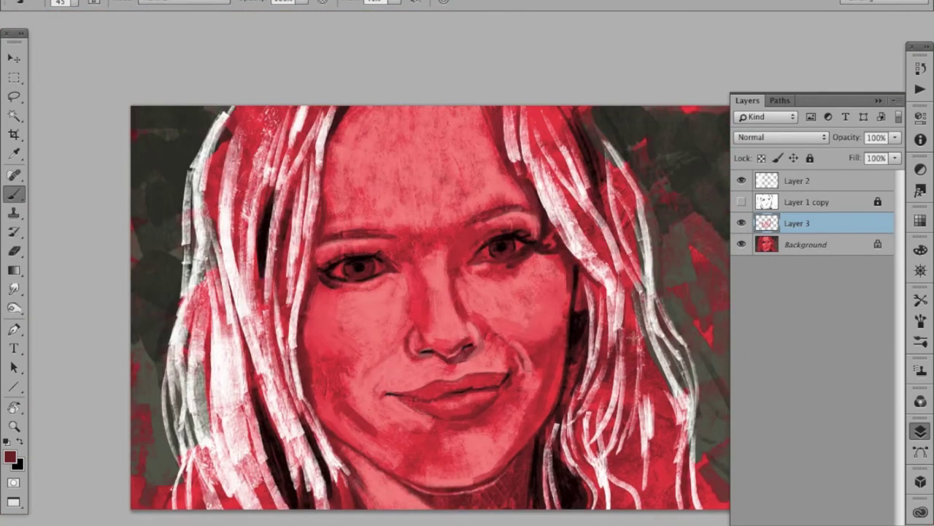
key(ctrl+plus)
key(ctrl+plus)
alt+click(386, 334)
key(ctrl+minus)
key(ctrl+plus)
key(ctrl+plus)
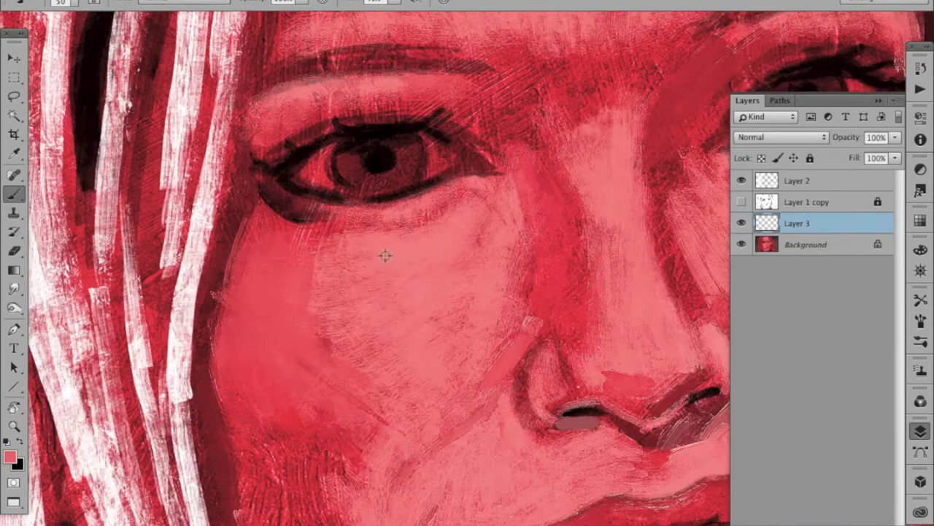
key(bracketright)
key(bracketright)
key(bracketright)
drag(285, 277, 350, 282)
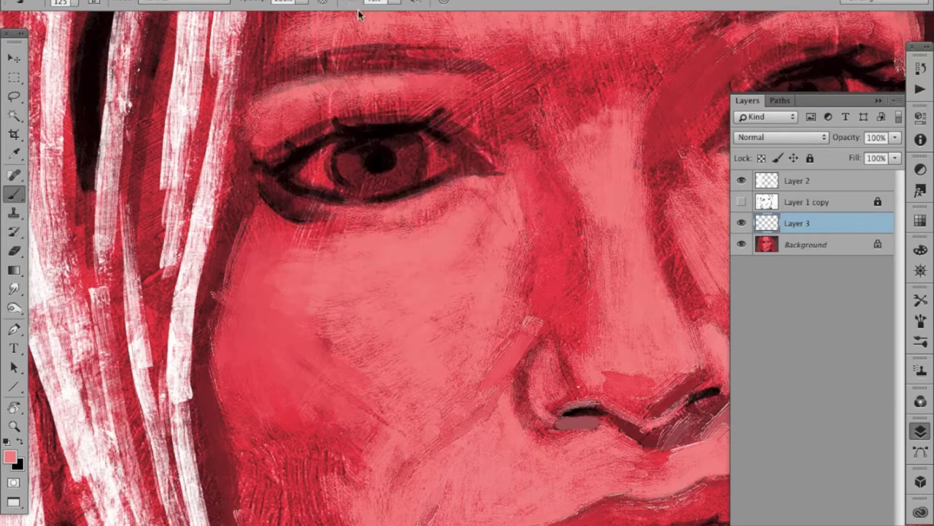
Step: Switch to black and darken both eyes' upper lids and a thin line below the left eye
key(ctrl+minus)
key(ctrl+minus)
key(ctrl+plus)
key(ctrl+plus)
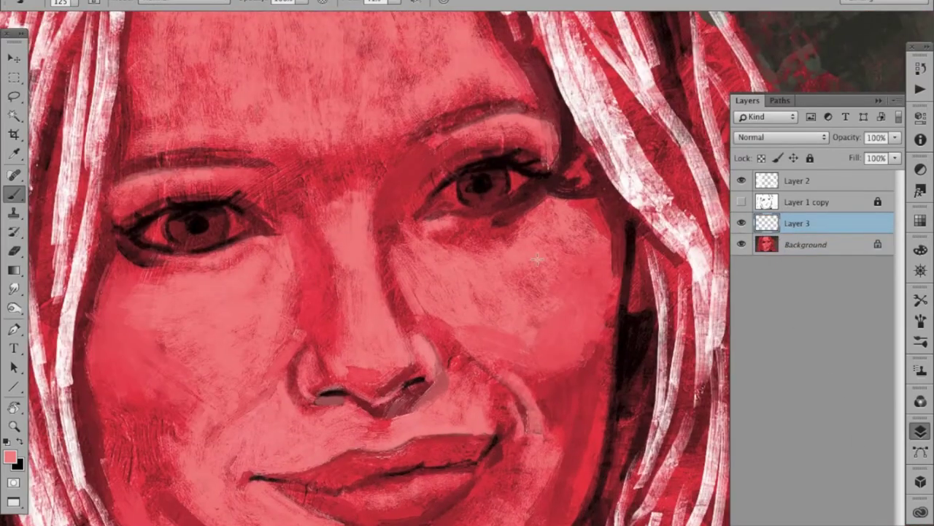
key(bracketright)
key(ctrl+shift+x)
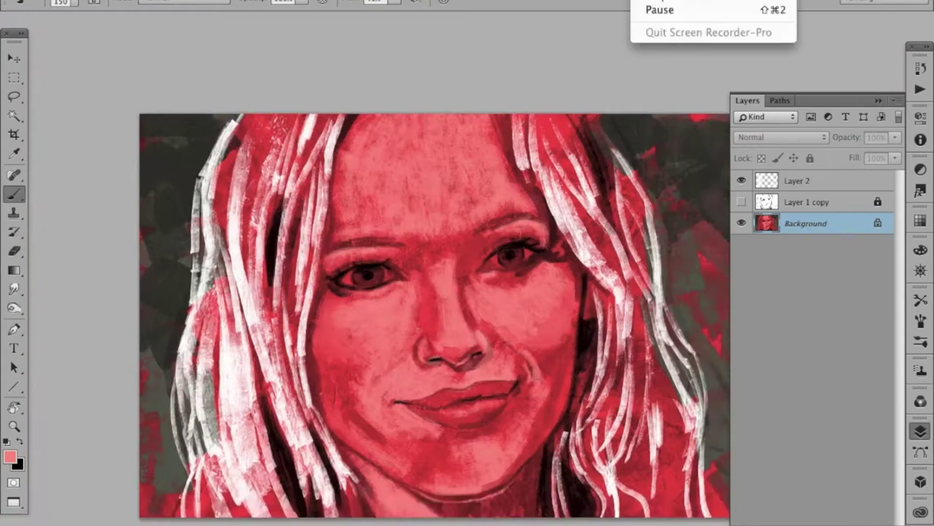
key(x)
drag(387, 301, 390, 332)
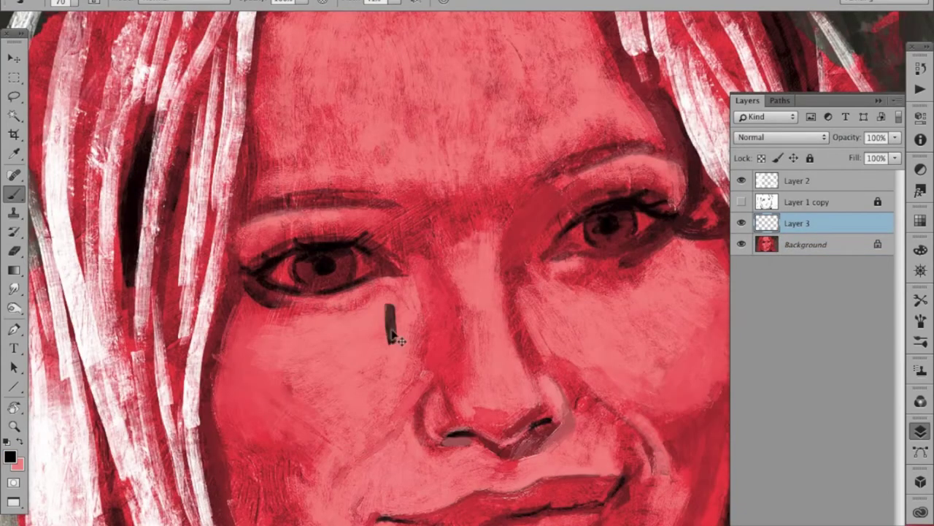
mouse_move(280, 246)
mouse_down()
mouse_move(383, 235)
mouse_move(317, 244)
mouse_up()
drag(476, 247, 544, 198)
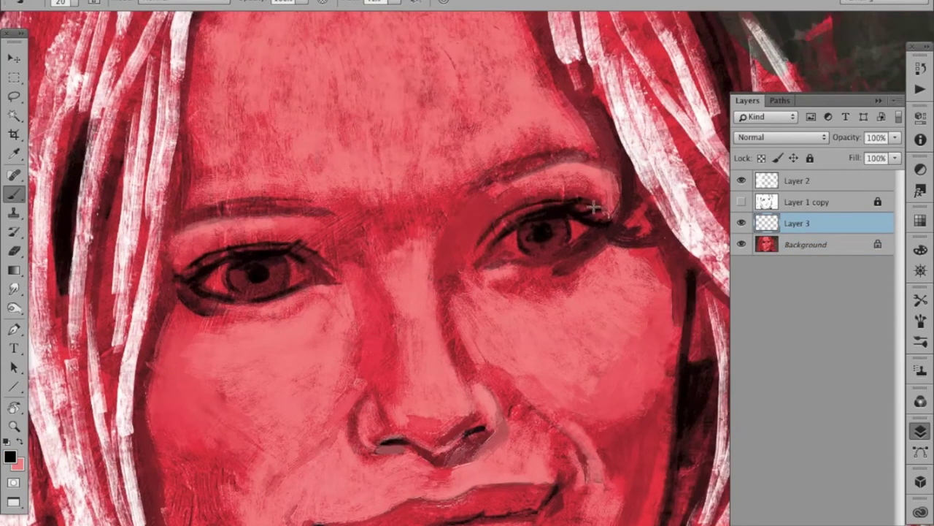
Step: Lighten the area below the left eye with a sampled skin colour
drag(257, 264, 366, 267)
alt+click(369, 296)
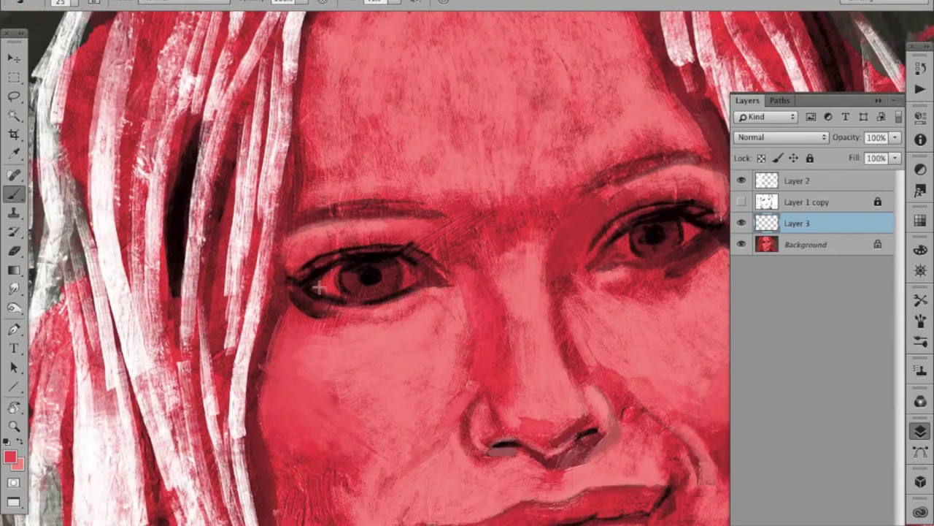
drag(314, 290, 373, 295)
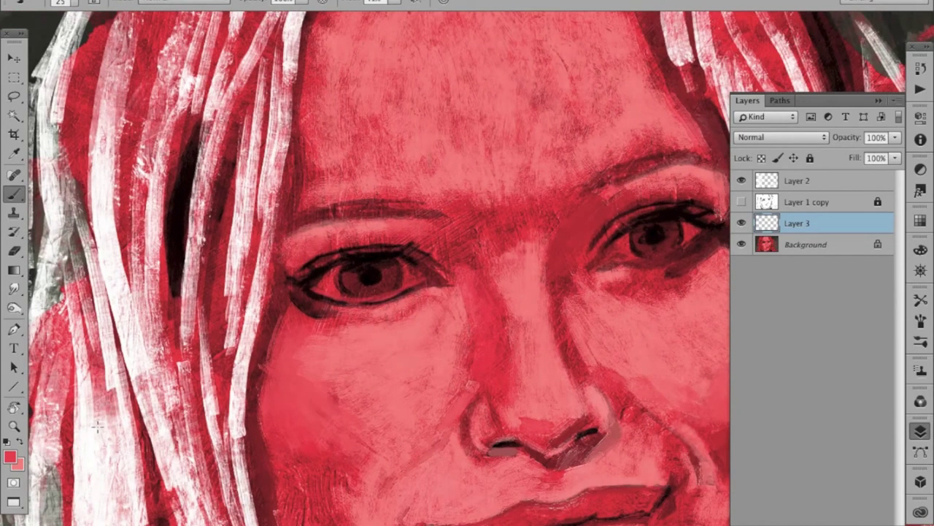
click(10, 457)
Step: Brighten the left eye's white with light pink and neutral grey
click(864, 209)
drag(343, 270, 321, 293)
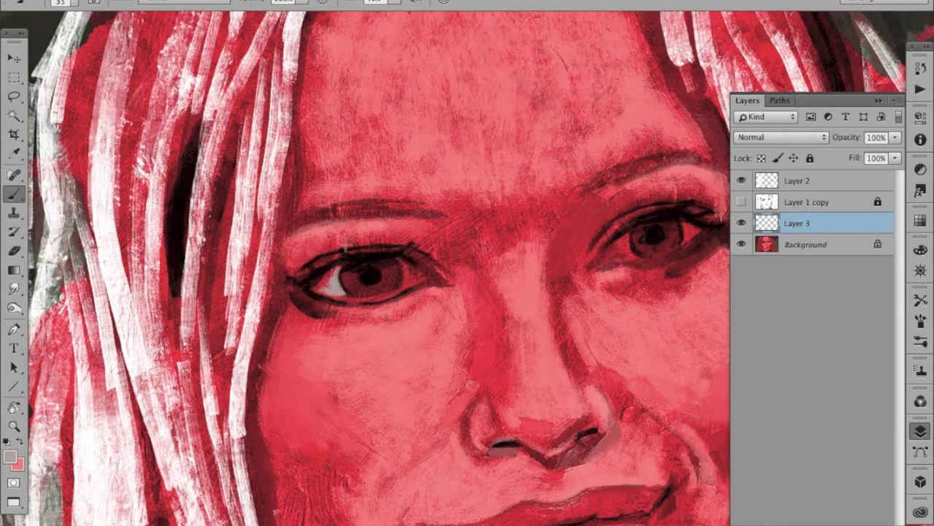
click(10, 456)
click(835, 210)
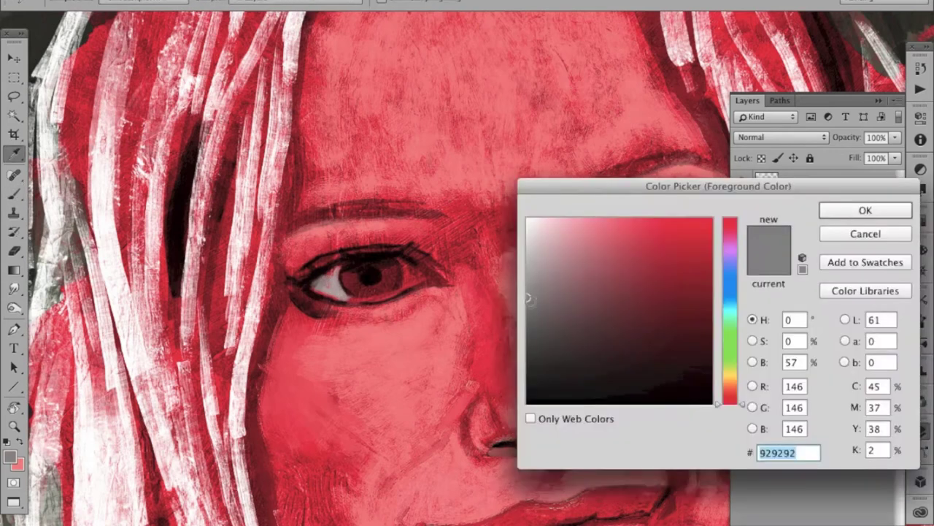
click(10, 456)
click(834, 210)
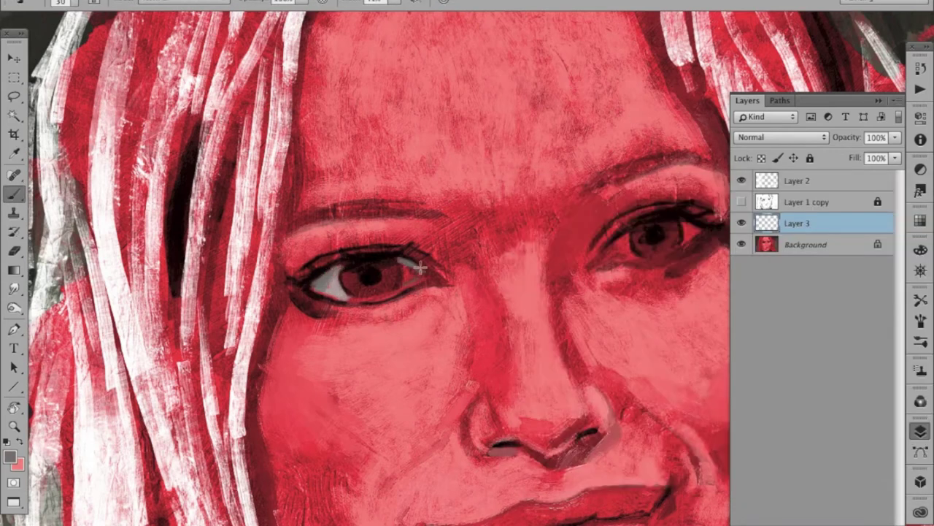
alt+click(423, 279)
mouse_move(420, 267)
mouse_down()
mouse_move(409, 283)
mouse_move(364, 293)
mouse_move(358, 255)
mouse_move(354, 277)
mouse_move(386, 263)
mouse_move(409, 272)
mouse_move(391, 290)
mouse_up()
Step: Choose a brown for the iris and sample the eye's dark and brown tones
click(10, 457)
click(584, 301)
click(865, 211)
click(10, 456)
key(Return)
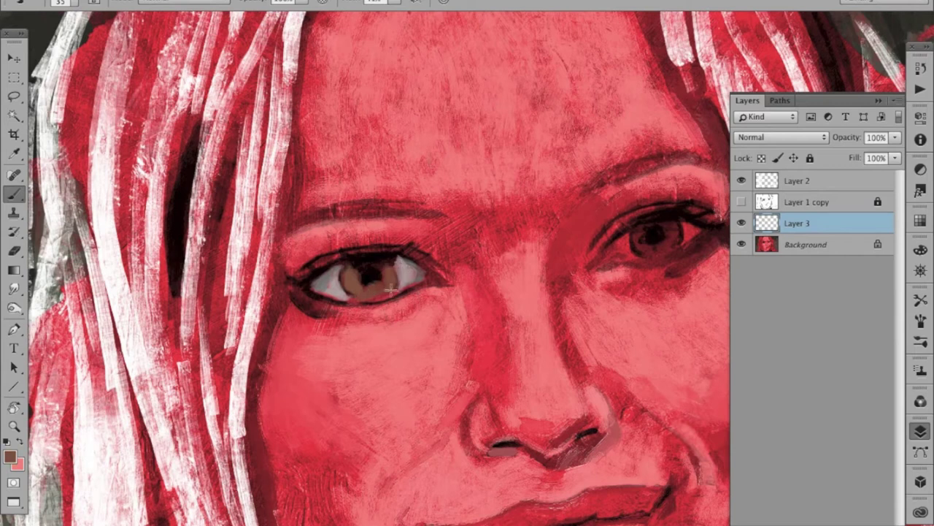
alt+click(376, 279)
alt+click(366, 260)
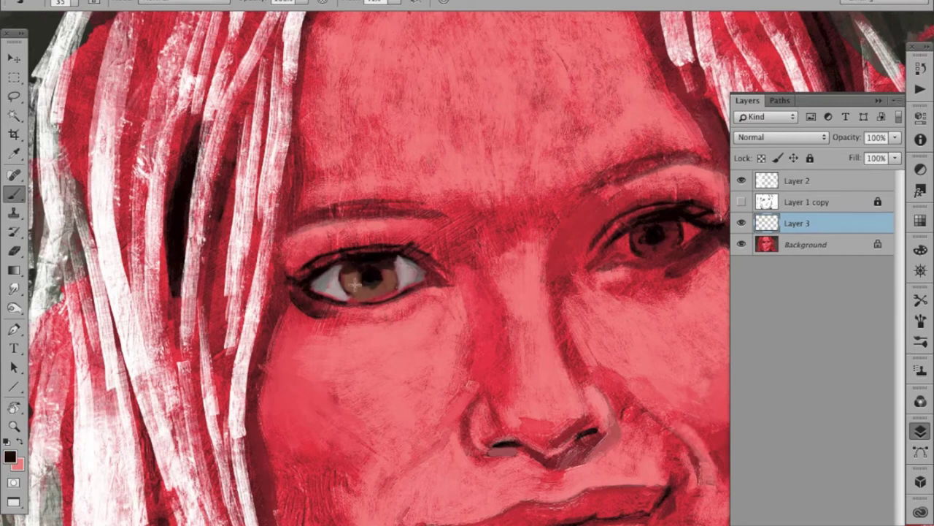
alt+click(357, 287)
Step: Refine the brown iris and add a white catchlight
drag(391, 261, 398, 276)
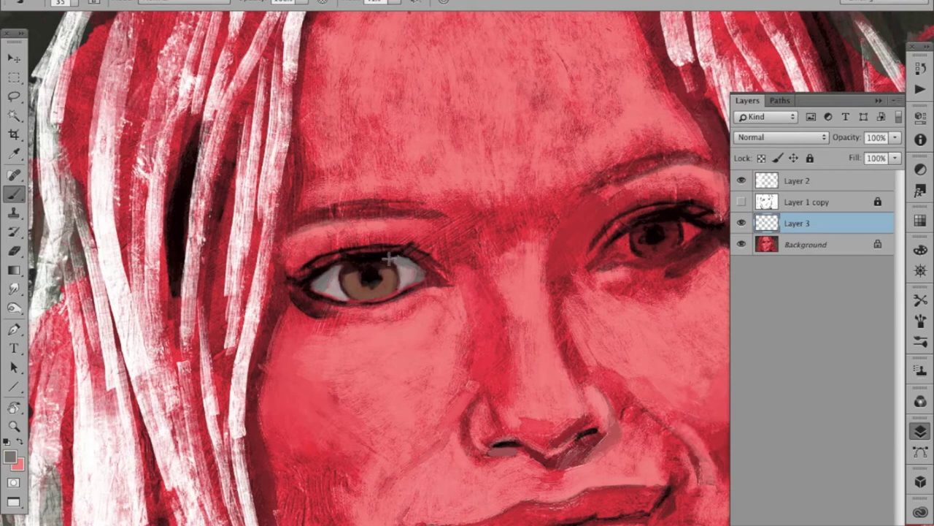
drag(354, 279, 388, 288)
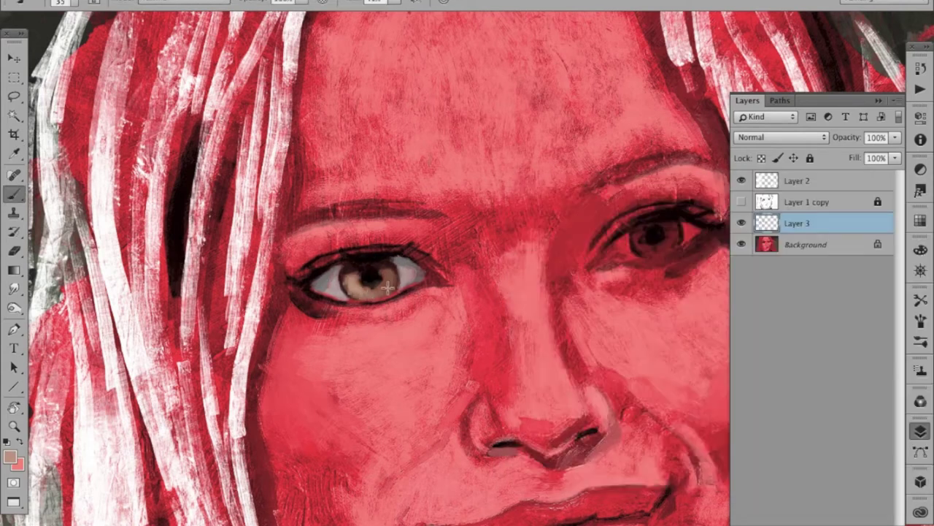
click(10, 457)
click(834, 208)
click(357, 272)
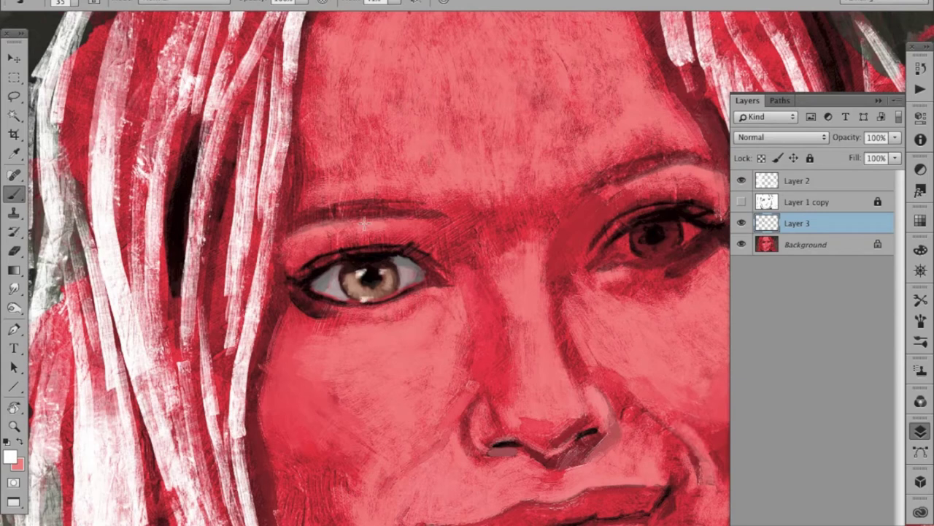
Step: Paint dark red-brown shadow under the eye and its inner corner
alt+click(418, 214)
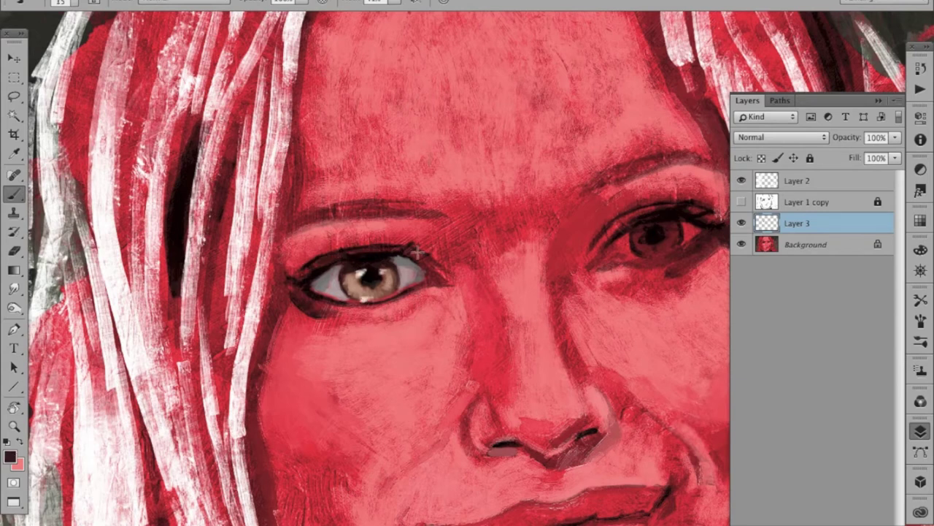
click(10, 457)
mouse_move(380, 314)
mouse_down()
mouse_move(409, 311)
mouse_move(355, 321)
mouse_up()
click(835, 210)
key(bracketright)
key(bracketright)
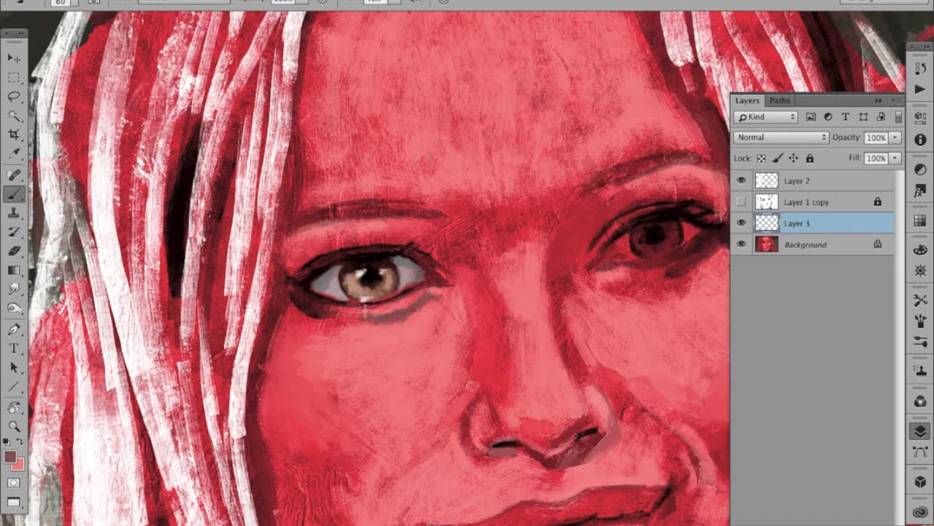
alt+click(321, 307)
drag(318, 313, 344, 301)
alt+click(368, 278)
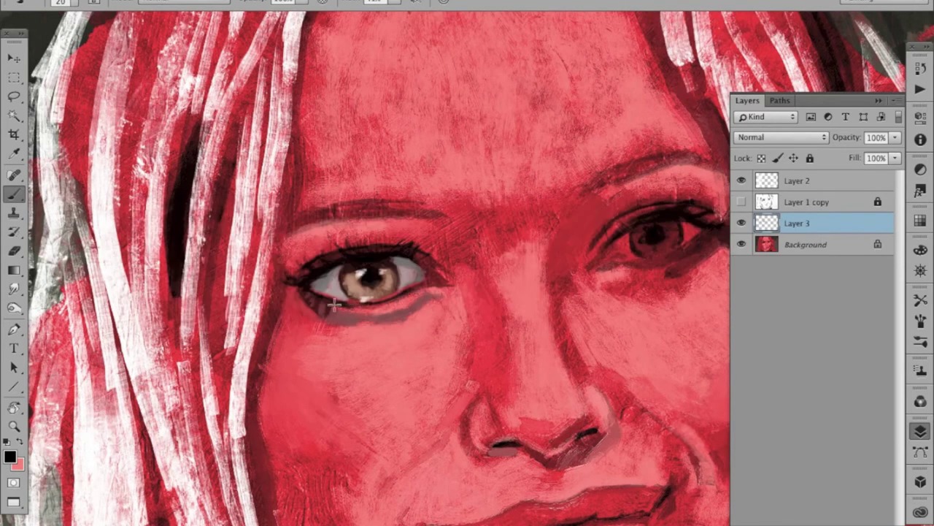
Step: Lighten the eye's outer corner with pink using a size 60 brush
scroll(389, 312, down, 2)
scroll(331, 236, up, 2)
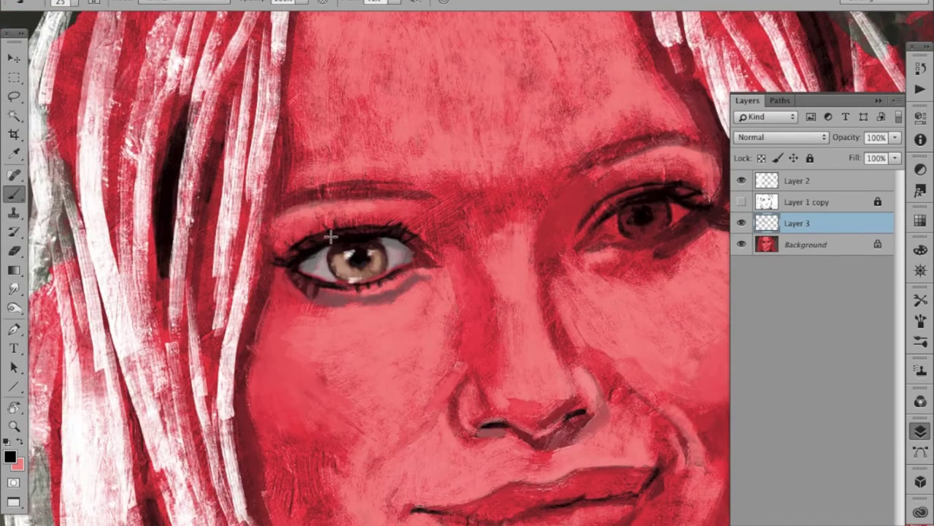
scroll(536, 296, down, 1)
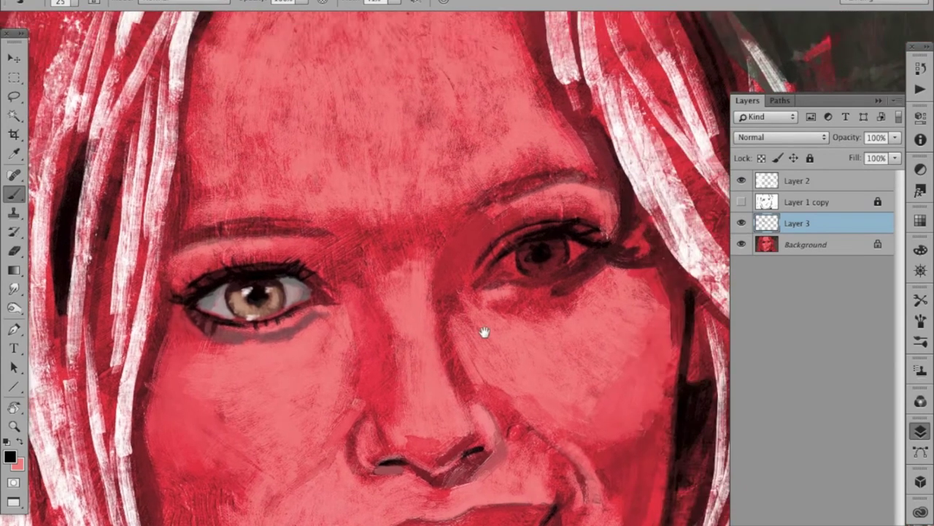
scroll(484, 330, up, 1)
scroll(423, 380, up, 1)
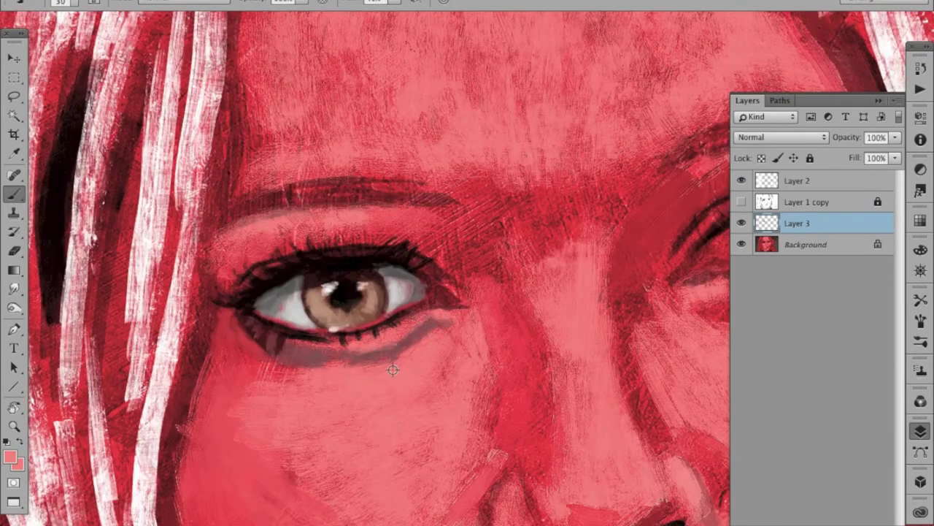
key(bracketright)
key(bracketright)
key(bracketright)
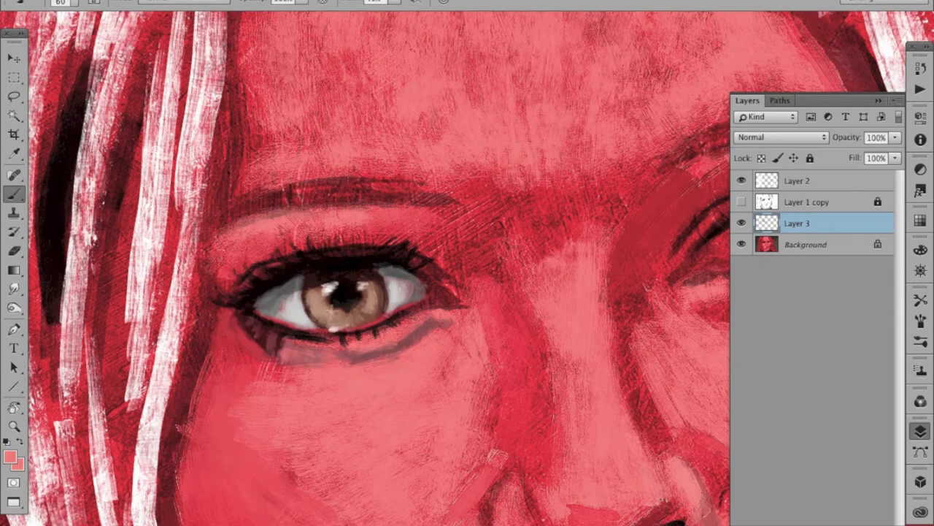
alt+click(406, 334)
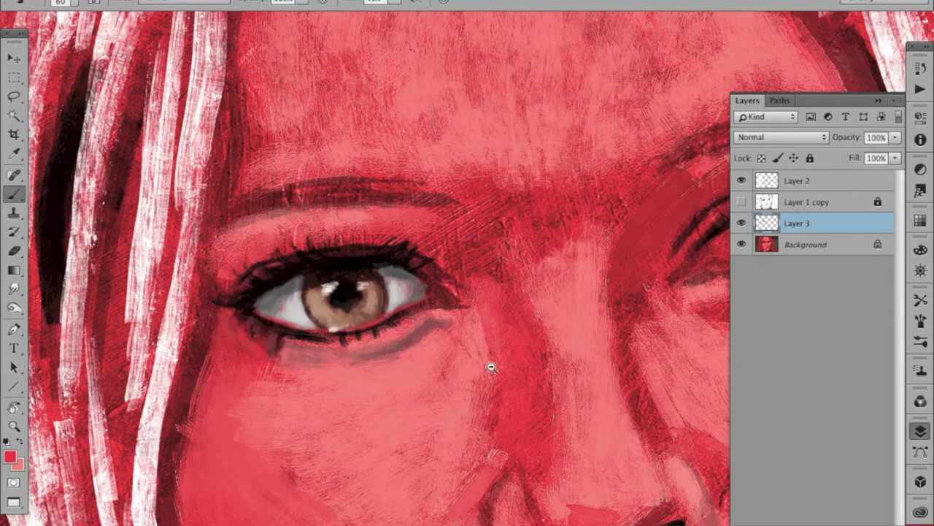
scroll(490, 368, down, 5)
scroll(428, 359, up, 4)
scroll(439, 376, up, 1)
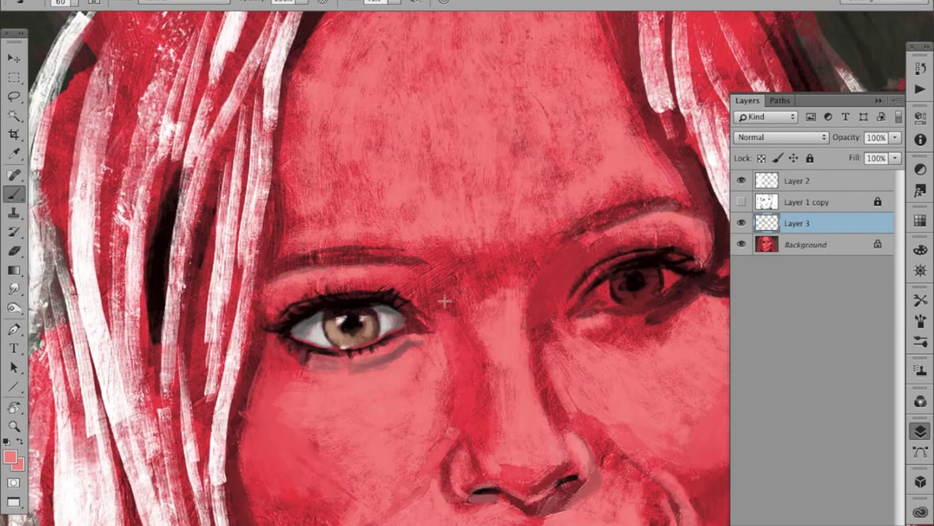
scroll(444, 302, up, 1)
drag(432, 305, 408, 292)
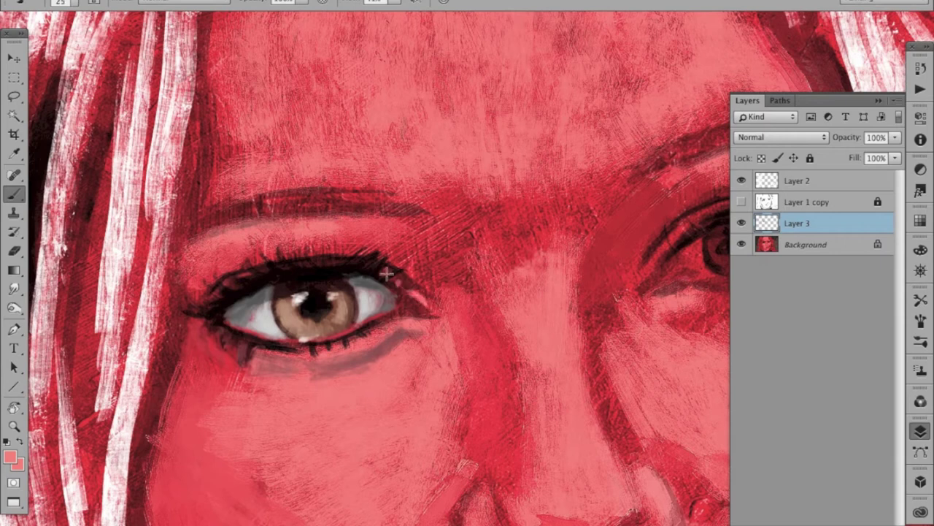
Step: Extend grey shadow and greyish-pink tone over the outer corner and upper eyelid
key(bracketright)
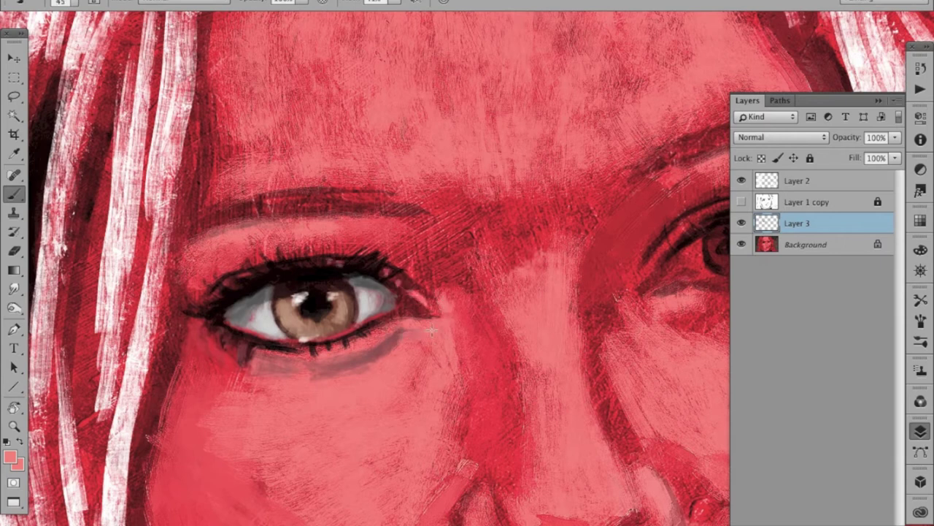
drag(387, 340, 427, 328)
drag(398, 257, 440, 279)
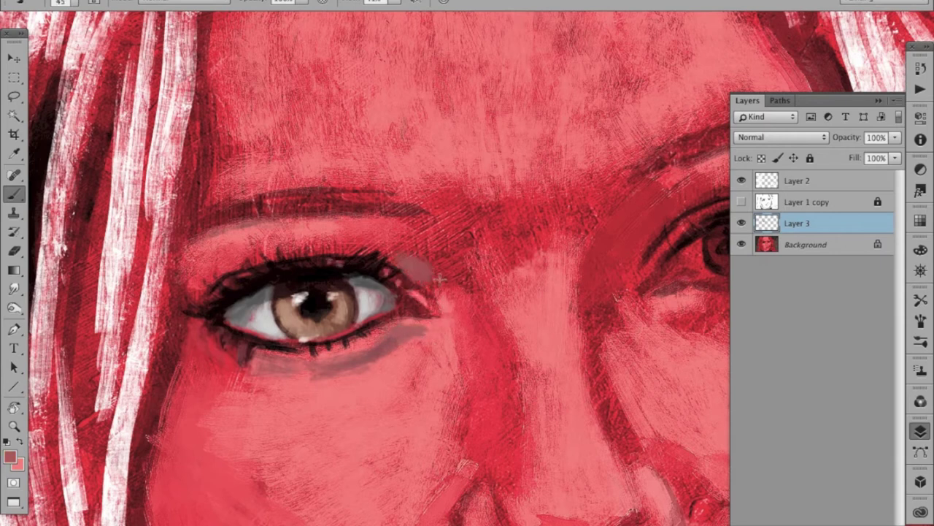
mouse_move(391, 259)
mouse_down()
mouse_move(453, 288)
mouse_move(390, 240)
mouse_up()
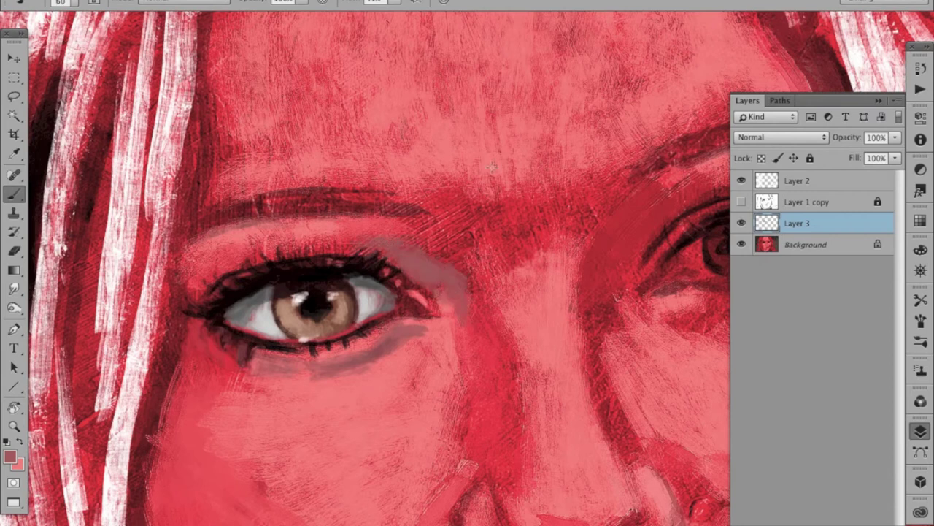
Step: Paint a dark red stroke under the lower lid, then soften it with light pink
alt+click(356, 207)
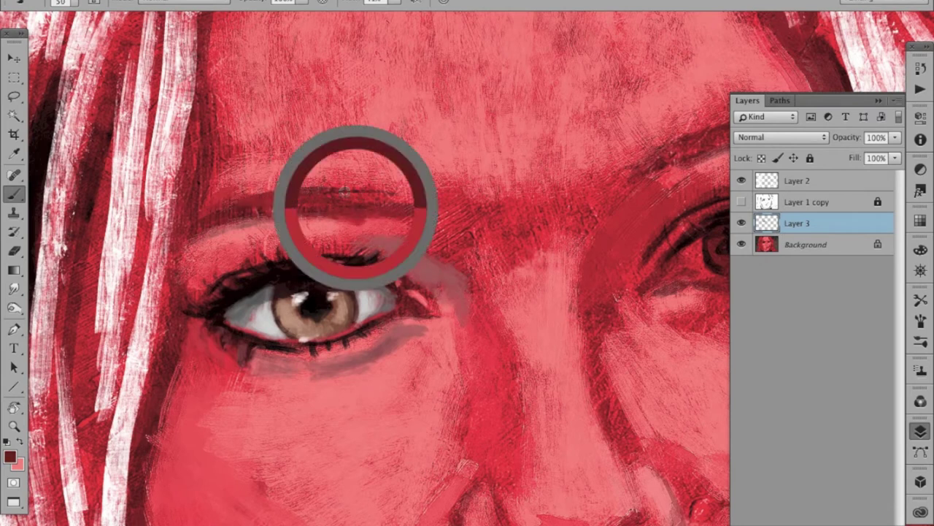
key(bracketleft)
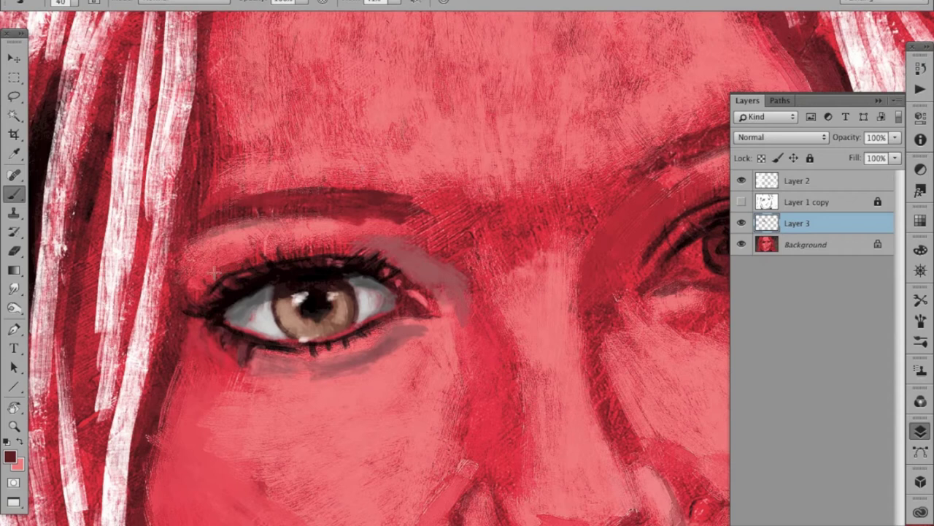
drag(398, 333, 358, 359)
alt+click(372, 346)
mouse_move(406, 329)
mouse_down()
mouse_move(406, 351)
mouse_move(343, 402)
mouse_up()
Step: Paint darker pink below the eye and light pink beside the left nostril
alt+click(407, 374)
alt+click(416, 339)
mouse_move(508, 361)
mouse_down()
mouse_move(482, 321)
mouse_move(437, 321)
mouse_up()
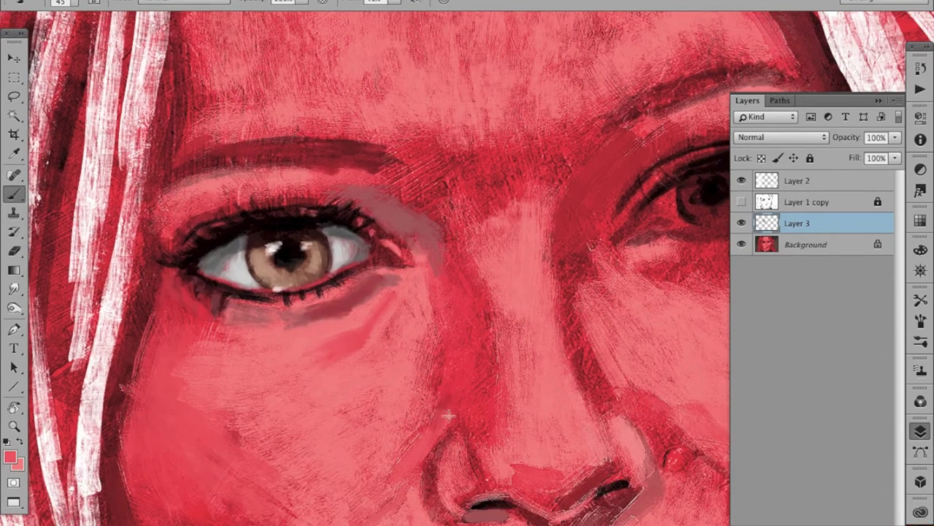
drag(443, 419, 414, 317)
mouse_move(383, 350)
mouse_down()
mouse_move(380, 391)
mouse_move(401, 392)
mouse_move(401, 337)
mouse_up()
alt+click(387, 380)
drag(511, 345, 467, 399)
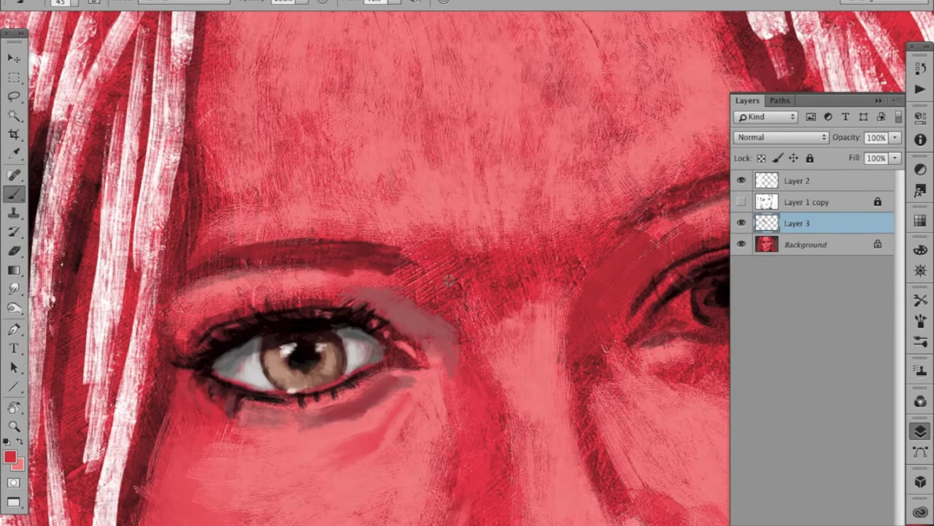
alt+click(322, 280)
key(ctrl+minus)
key(ctrl+minus)
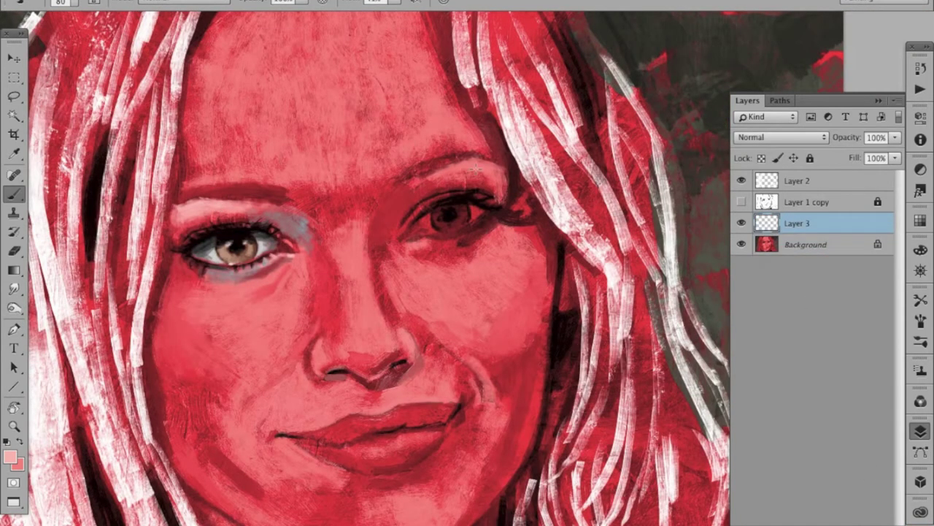
Step: Lighten the right brow, erase strokes at the eye's outer corner, and lighten both eyelids
mouse_move(475, 168)
mouse_down()
mouse_move(438, 173)
mouse_move(390, 230)
mouse_up()
key(bracketright)
key(bracketright)
drag(409, 192, 368, 211)
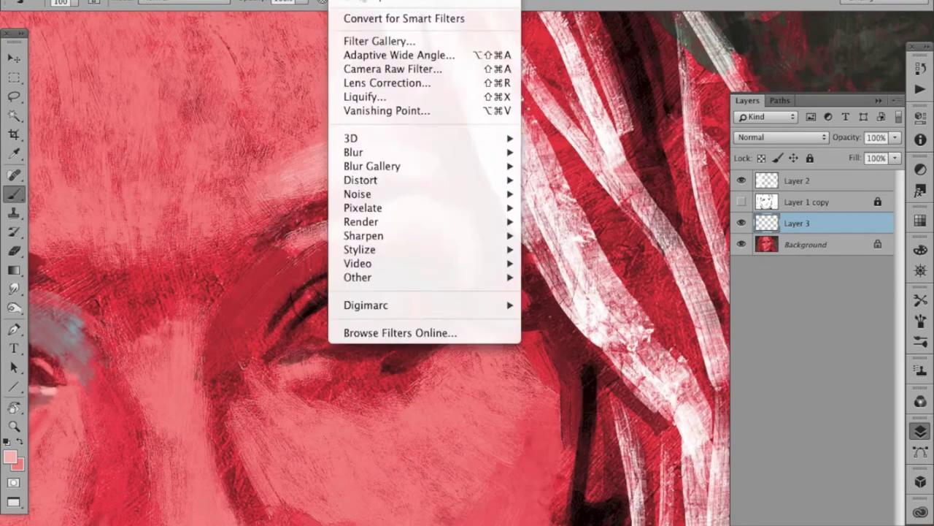
key(Escape)
key(e)
drag(471, 240, 460, 299)
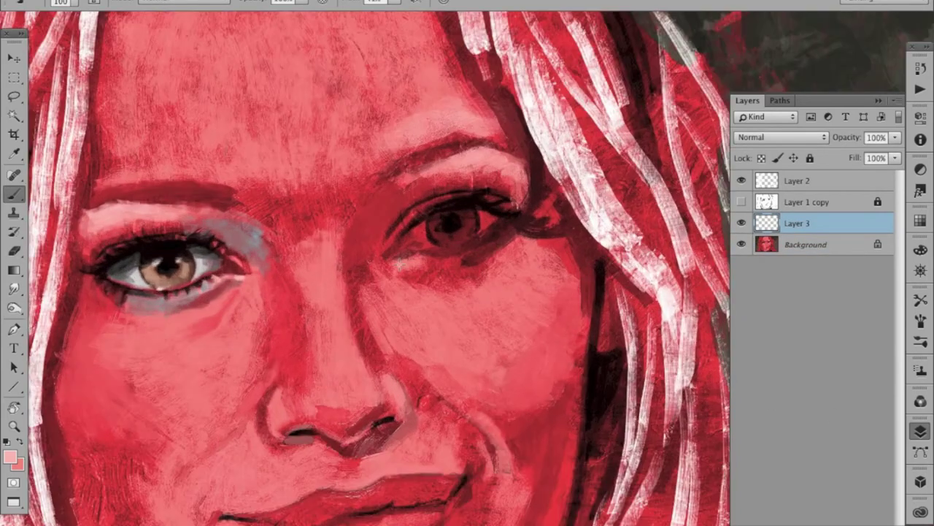
mouse_move(390, 264)
mouse_down()
mouse_move(497, 257)
mouse_move(442, 257)
mouse_move(500, 222)
mouse_up()
drag(391, 235, 447, 199)
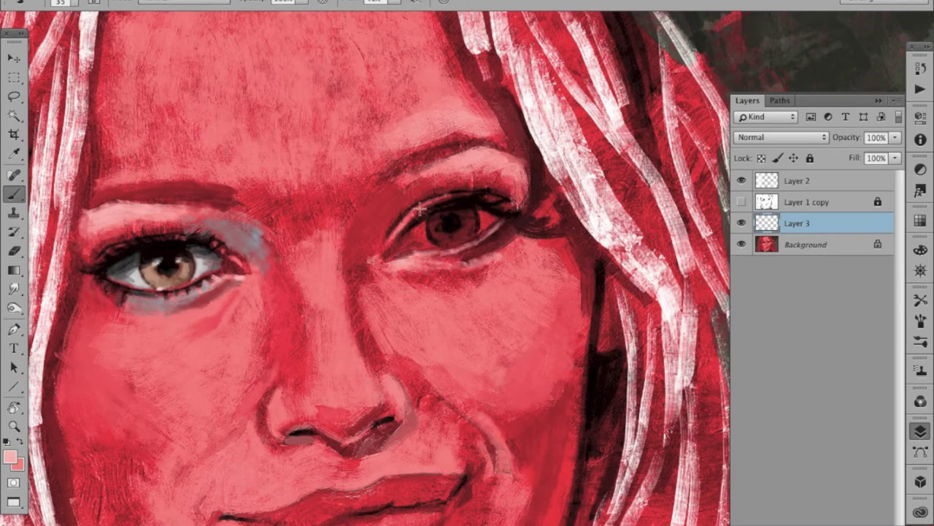
Step: Sample dark grey and pupil tones and darken the right eye's lower lash line
key(bracketright)
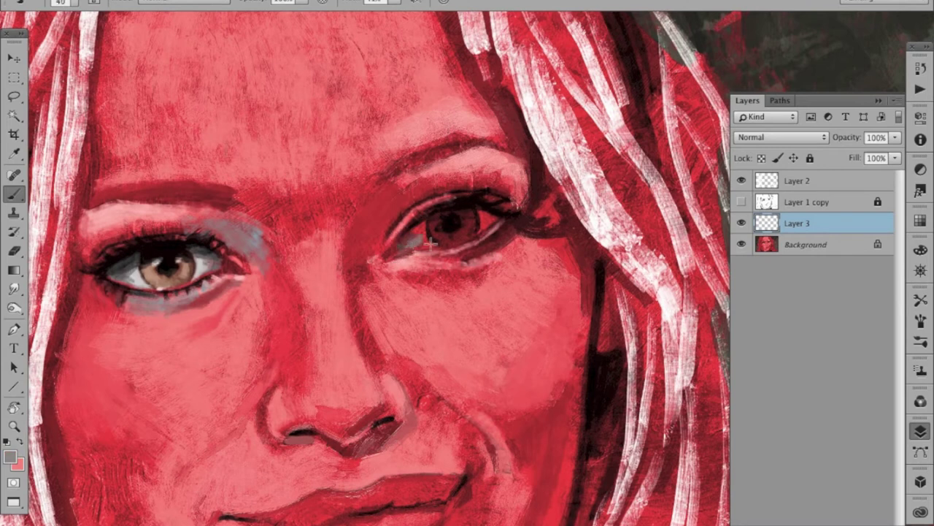
key(bracketright)
alt+click(418, 207)
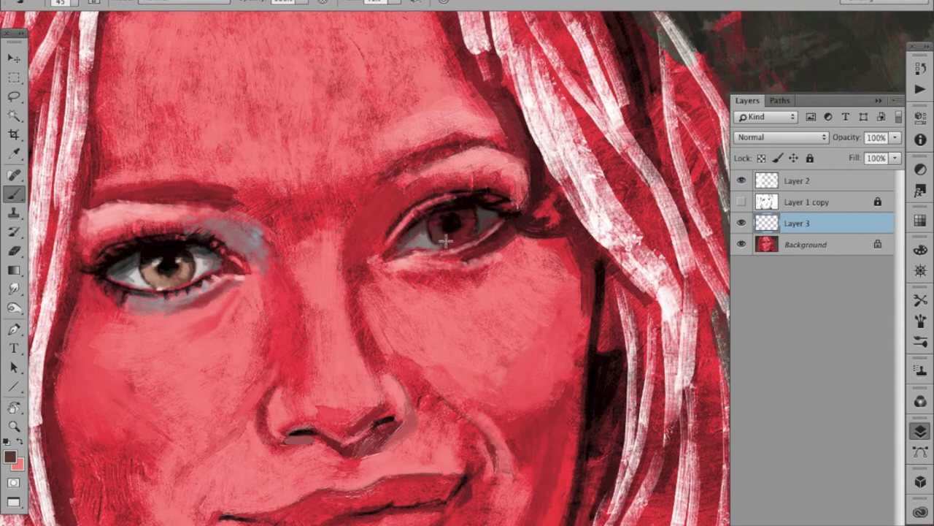
alt+click(466, 226)
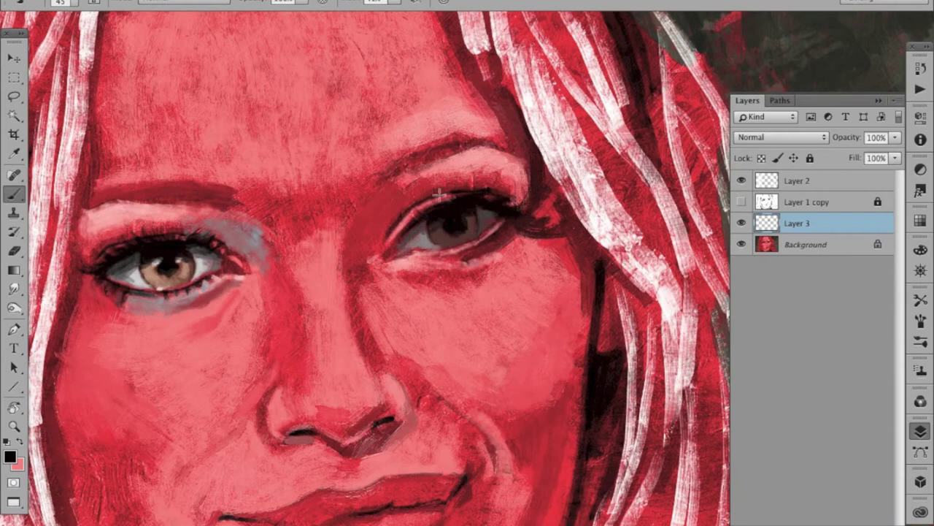
drag(502, 231, 464, 252)
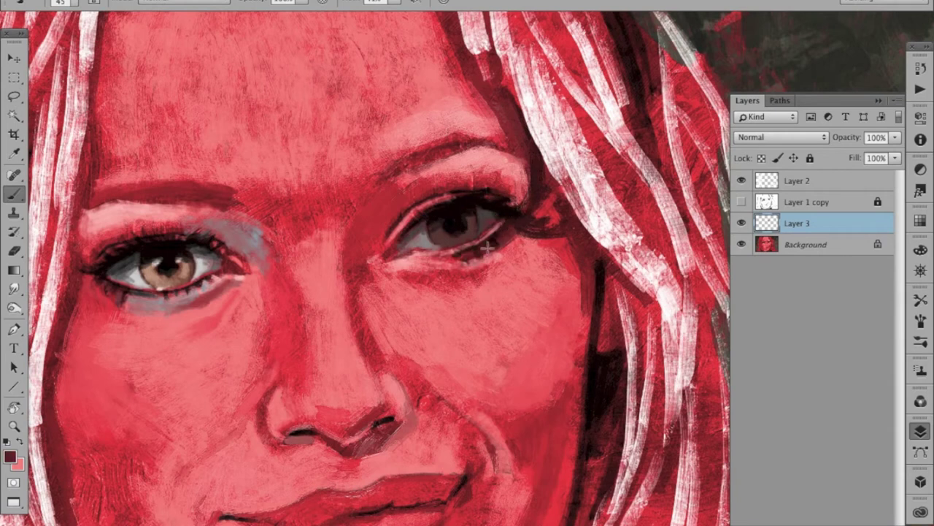
key(])
mouse_move(486, 248)
mouse_down()
mouse_move(431, 265)
mouse_move(513, 235)
mouse_up()
Step: Sample dark and red skin tones and deepen the shadow beneath the right eye
key([)
key([)
alt+click(511, 235)
key(])
alt+click(451, 223)
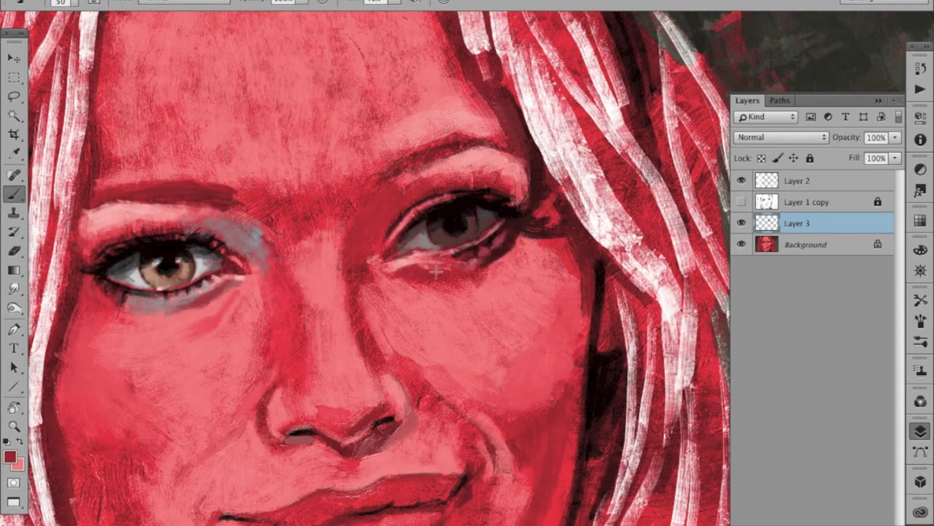
mouse_move(395, 272)
mouse_down()
mouse_move(456, 277)
mouse_move(502, 265)
mouse_up()
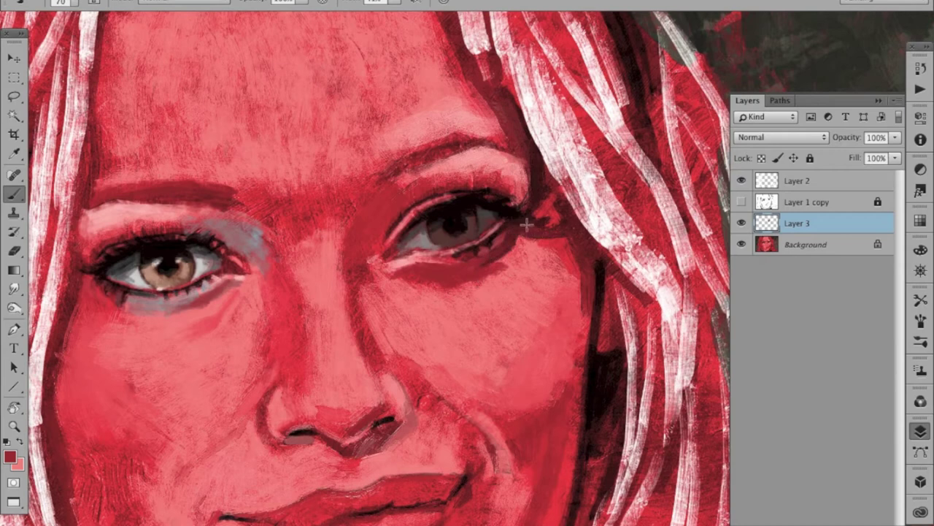
key(])
key(])
Step: Paint light strokes on the right iris, sample its brown, and set white as the painting colour
scroll(179, 267, up, 2)
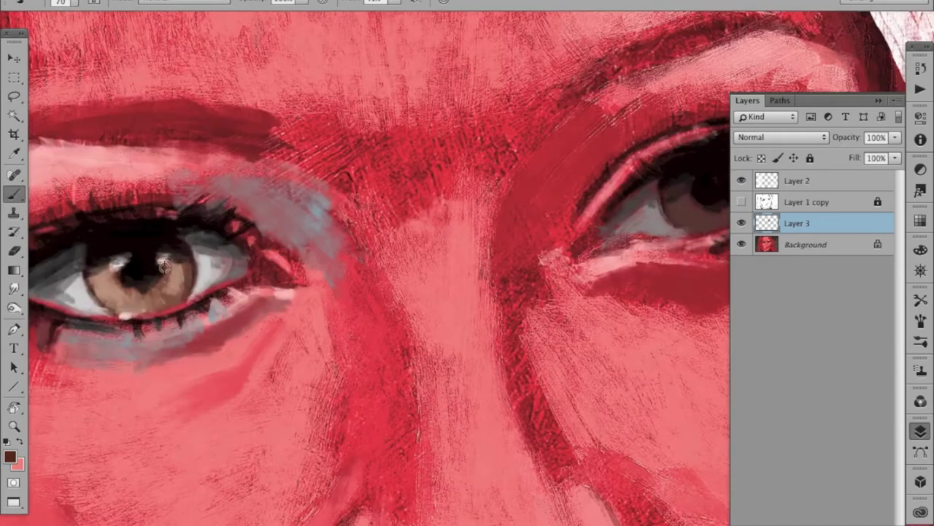
scroll(502, 276, up, 2)
scroll(542, 251, down, 2)
scroll(341, 255, up, 2)
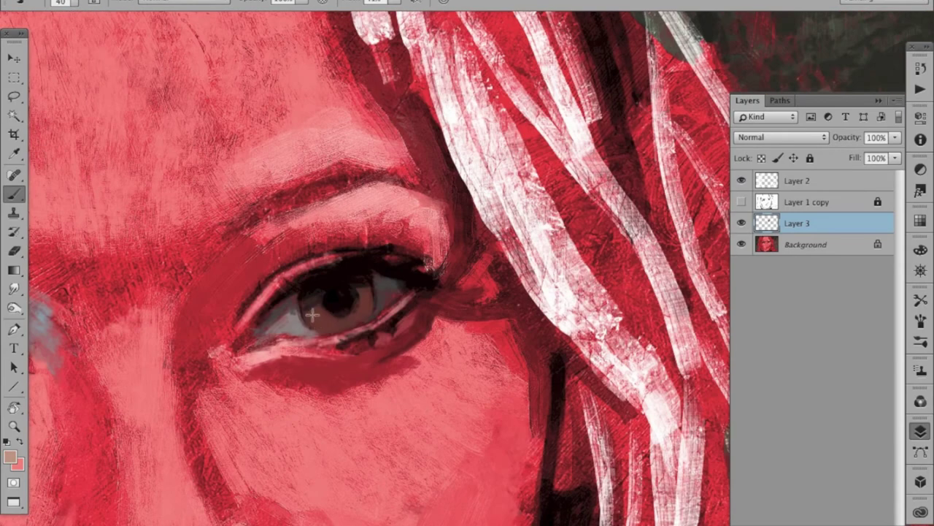
key(bracketleft)
mouse_move(314, 321)
mouse_down()
mouse_move(347, 317)
mouse_move(365, 298)
mouse_move(315, 313)
mouse_move(335, 326)
mouse_up()
alt+click(332, 306)
key(d)
key(x)
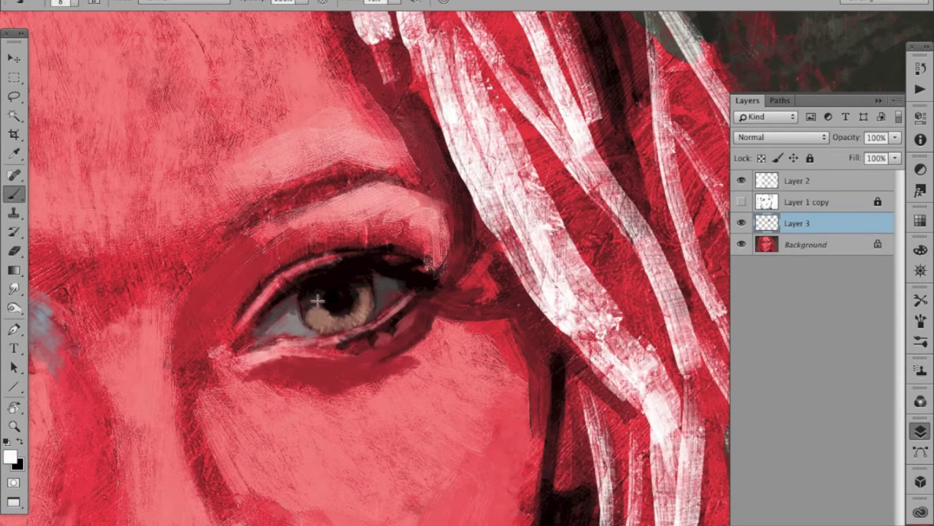
Step: Resize to a fine tip and alternate sampled skin pink and white for iris highlights
scroll(375, 300, down, 2)
scroll(385, 329, up, 2)
key(bracketleft)
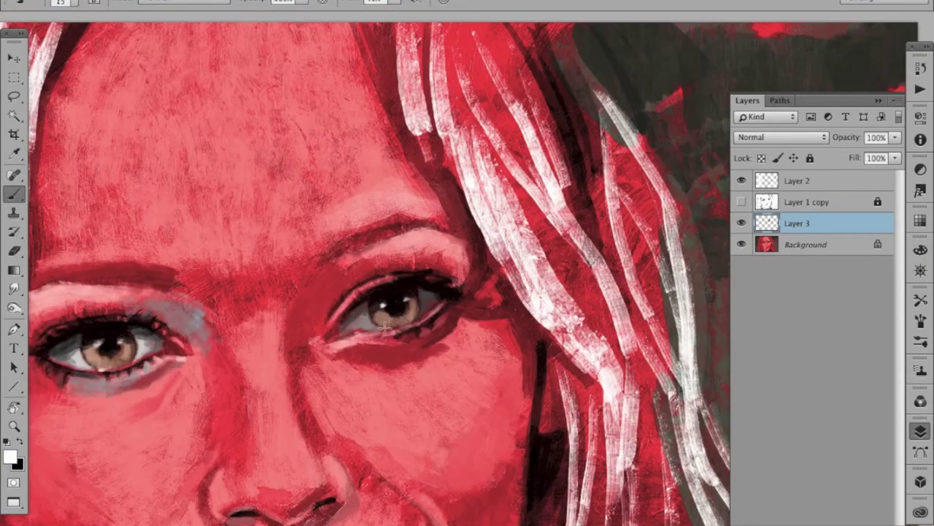
key(bracketright)
key(bracketright)
alt+click(446, 299)
scroll(505, 293, down, 3)
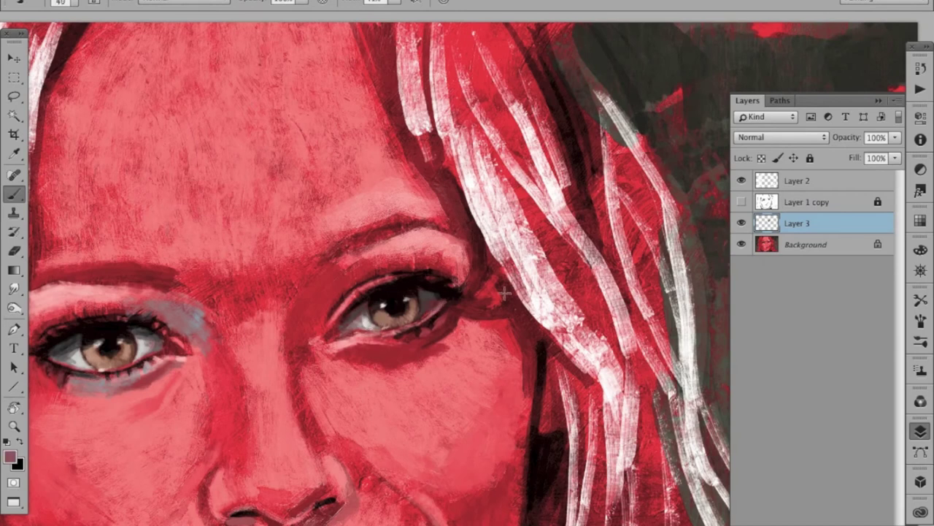
scroll(571, 329, down, 2)
scroll(458, 286, up, 3)
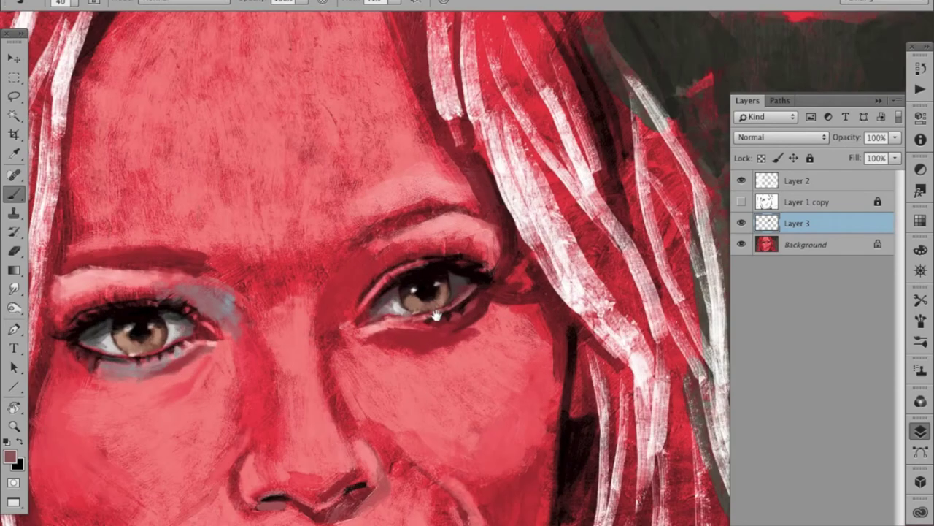
key(bracketleft)
key(bracketleft)
key(bracketleft)
alt+click(371, 314)
scroll(515, 340, down, 3)
scroll(457, 341, up, 3)
Step: Sample grey-blue and paint it along and under the right eye's lower lid
alt+click(492, 318)
key(bracketright)
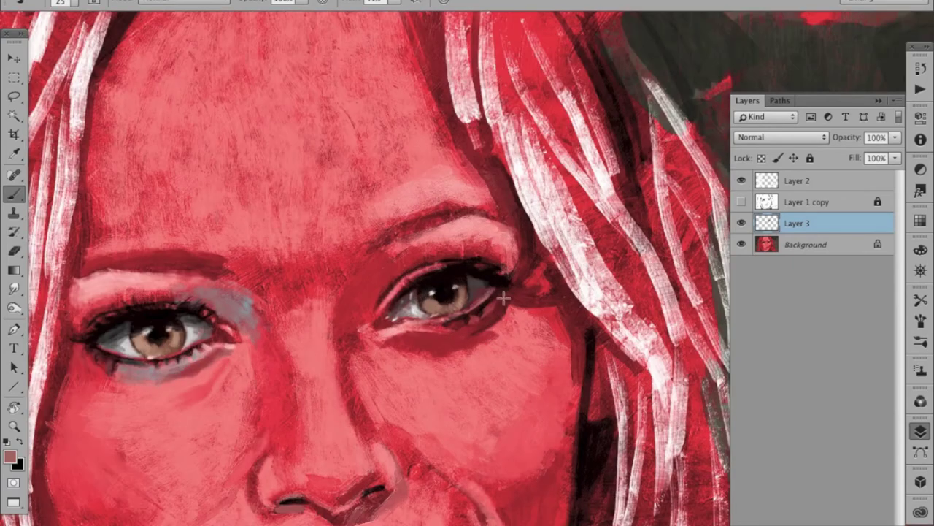
alt+click(451, 325)
drag(434, 325, 460, 317)
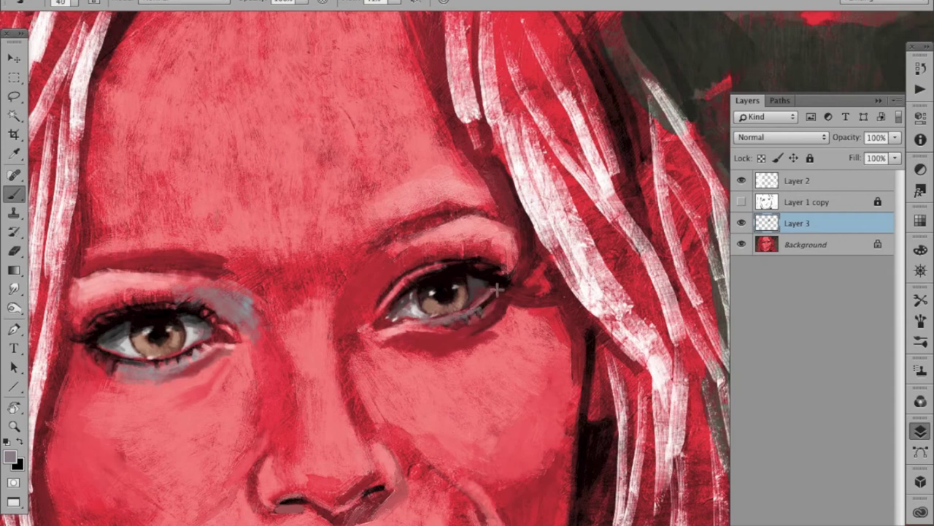
mouse_move(497, 290)
mouse_down()
mouse_move(440, 324)
mouse_move(487, 302)
mouse_up()
scroll(520, 351, down, 3)
scroll(511, 365, up, 2)
scroll(506, 387, up, 1)
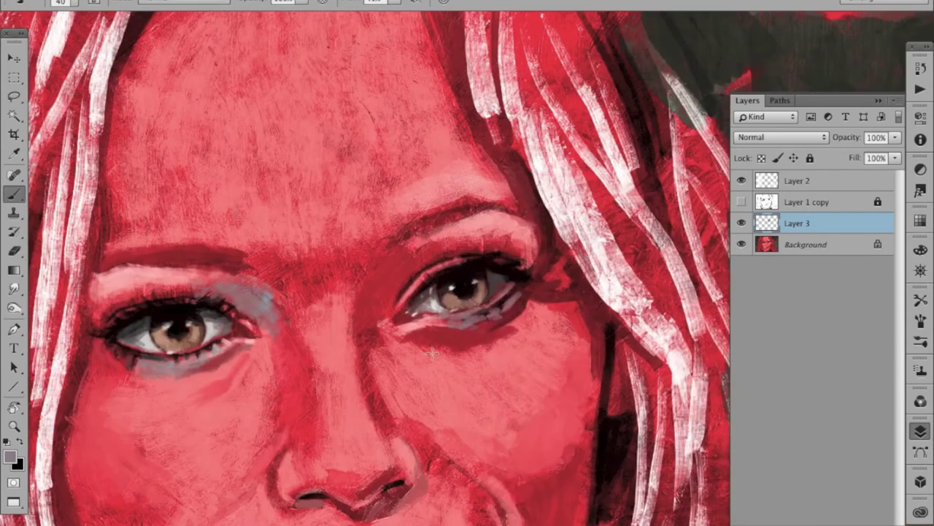
drag(480, 325, 502, 310)
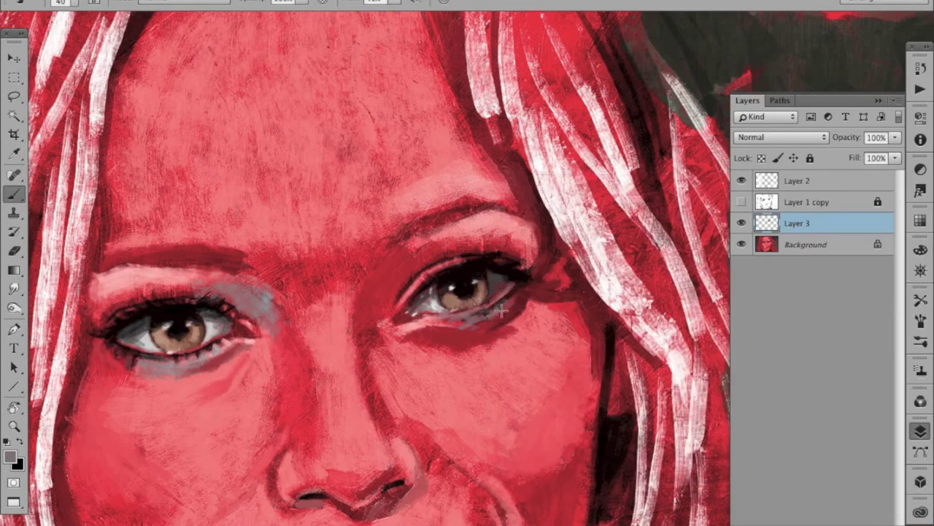
alt+click(429, 320)
scroll(546, 323, down, 3)
Step: Sample dark red and grey-blue and add small strokes beside the right nostril
scroll(409, 351, up, 3)
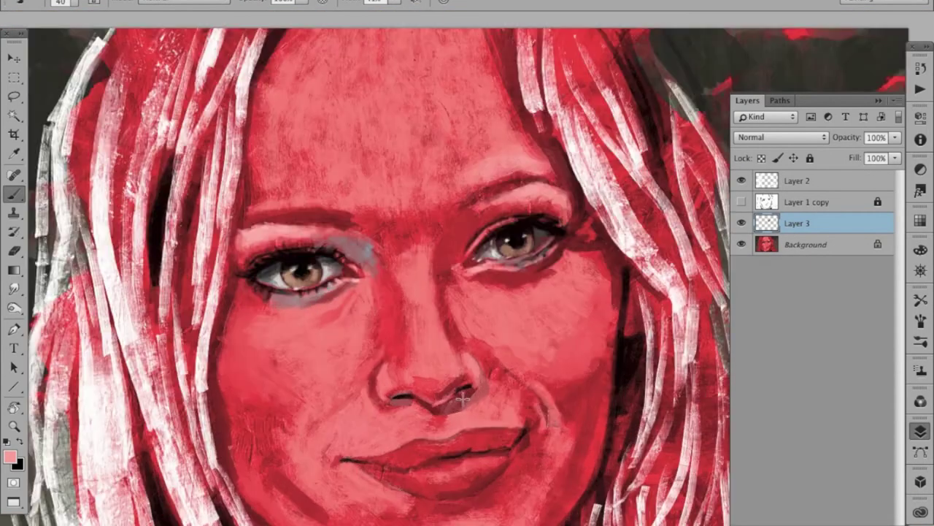
alt+click(366, 367)
alt+click(415, 398)
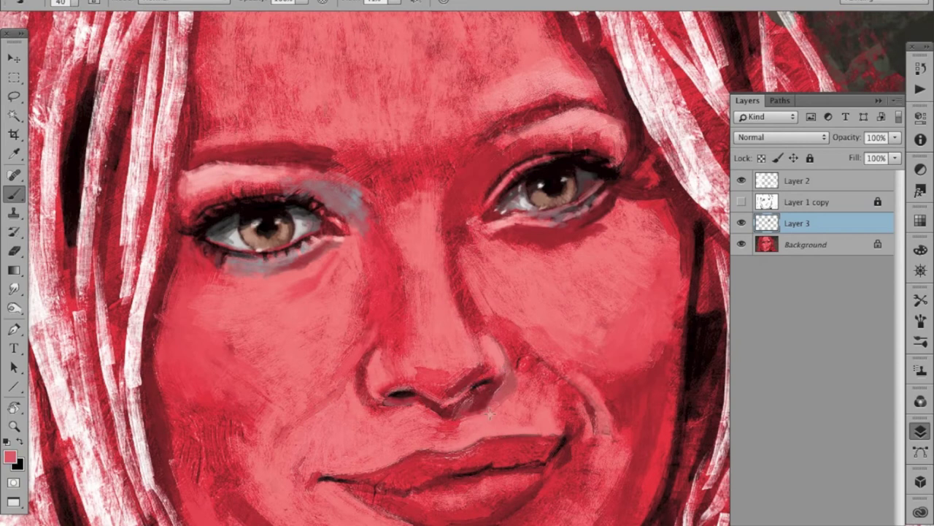
drag(487, 395, 487, 415)
alt+click(525, 352)
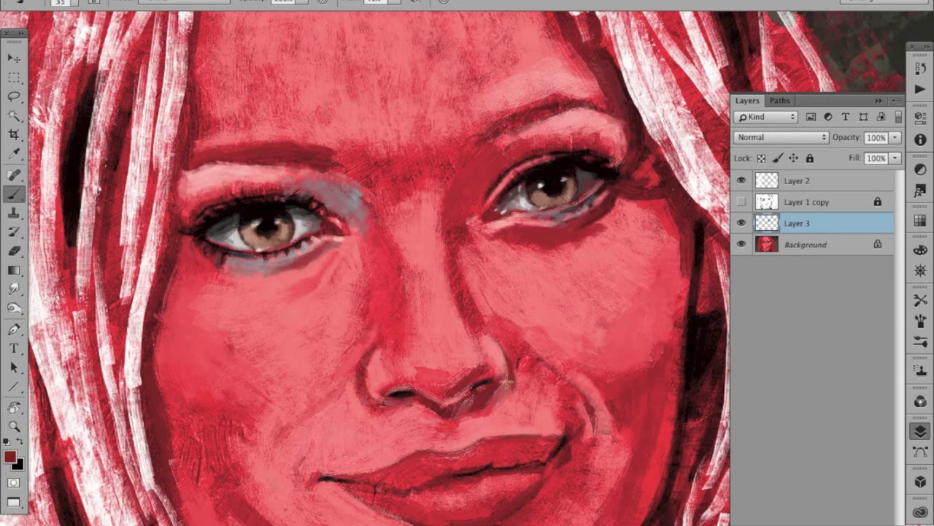
alt+click(361, 222)
drag(508, 385, 489, 406)
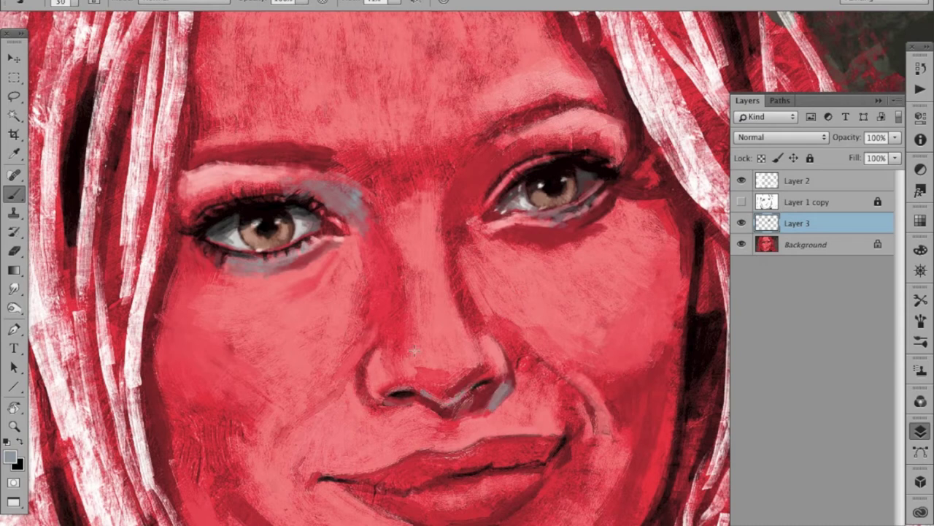
Step: Add grey-blue along the lower lip's bottom edge and a patch on the lower-left cheek
mouse_move(571, 417)
mouse_down()
mouse_move(467, 387)
mouse_move(449, 372)
mouse_move(425, 409)
mouse_up()
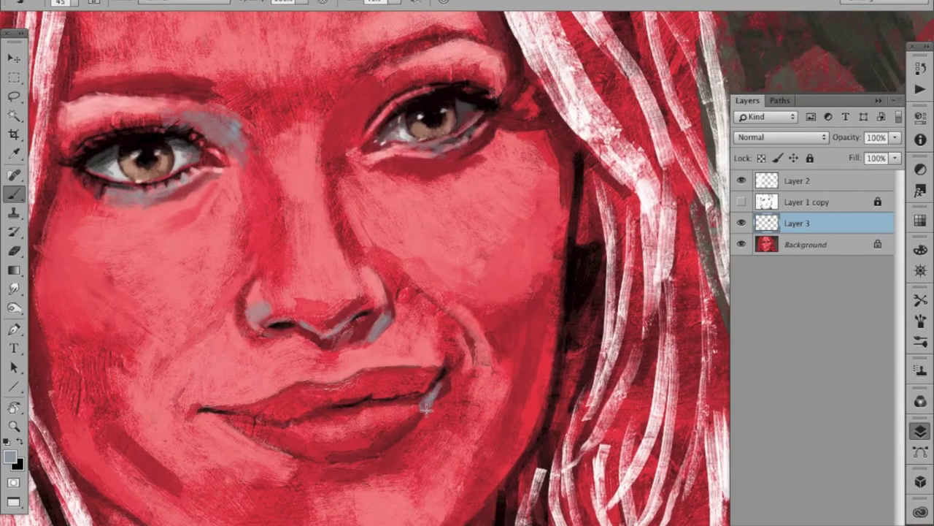
drag(283, 440, 324, 461)
drag(146, 445, 201, 478)
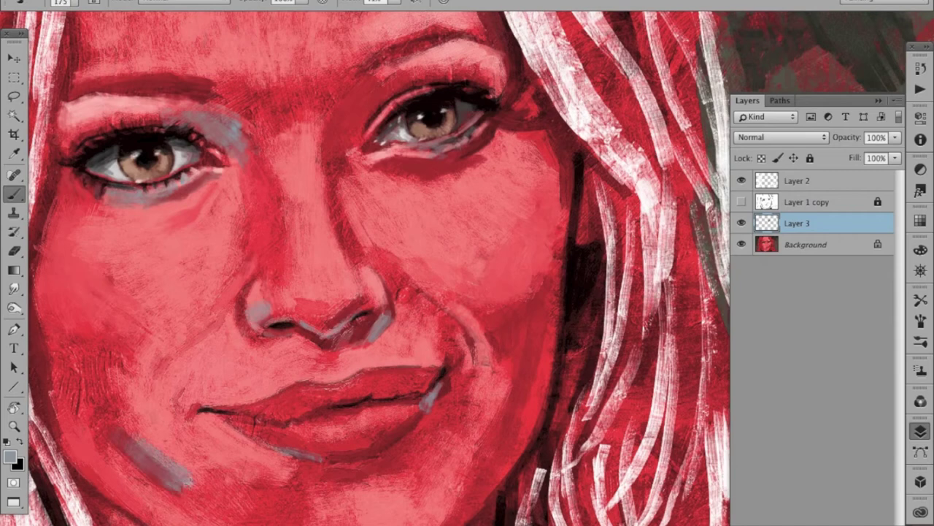
scroll(406, 385, down, 3)
scroll(246, 389, up, 3)
Step: Pick red, add new Layer 4 with Cmd+Shift+Alt+N, and choose a different Tool Presets brush
scroll(246, 389, down, 3)
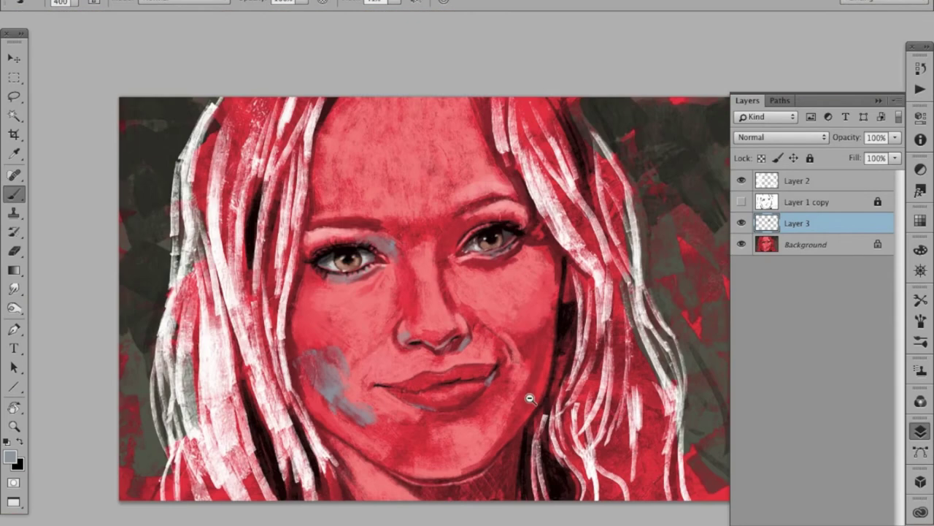
alt+click(382, 424)
scroll(372, 434, up, 2)
scroll(638, 439, down, 3)
scroll(577, 379, up, 2)
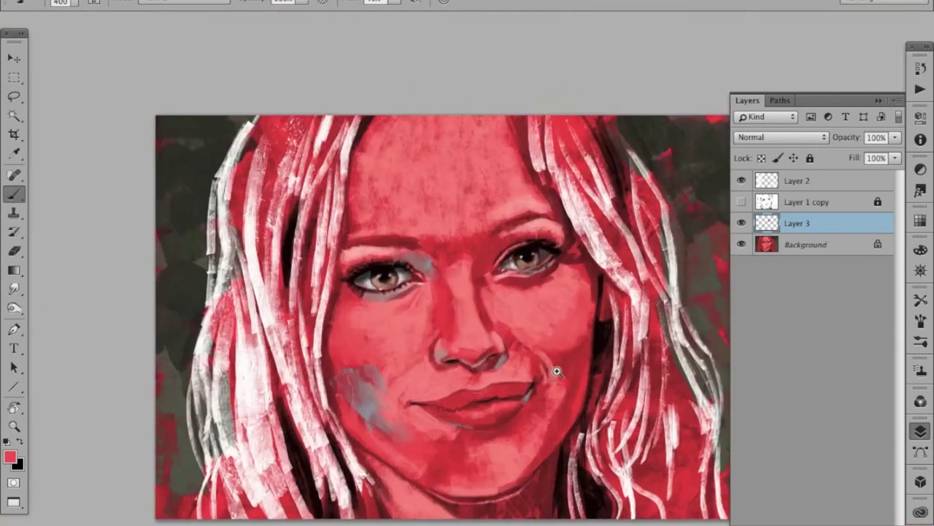
scroll(582, 344, up, 2)
scroll(584, 343, up, 2)
key(ctrl+shift+alt+n)
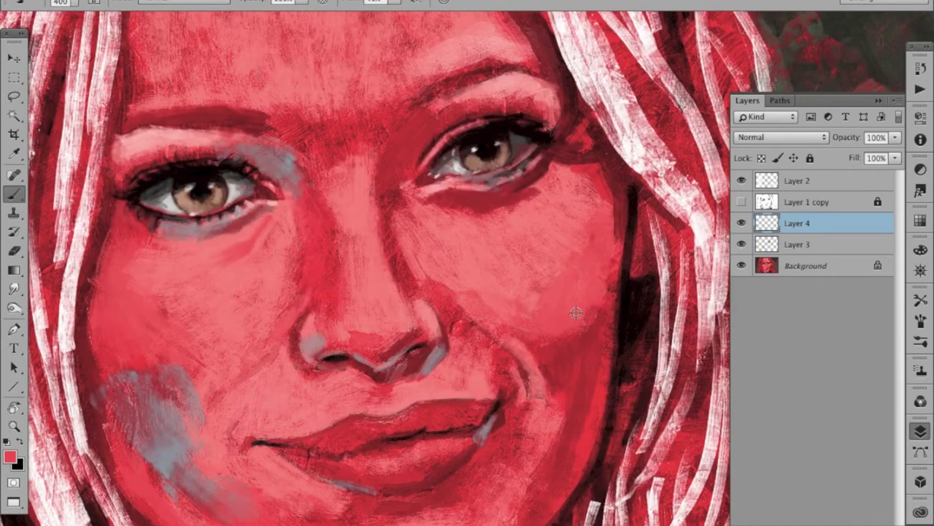
drag(555, 343, 592, 313)
click(921, 341)
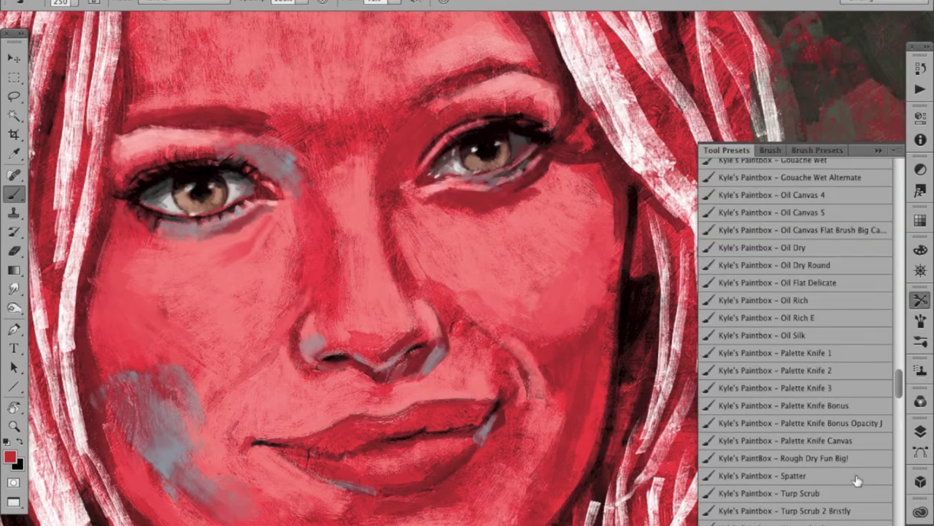
click(803, 482)
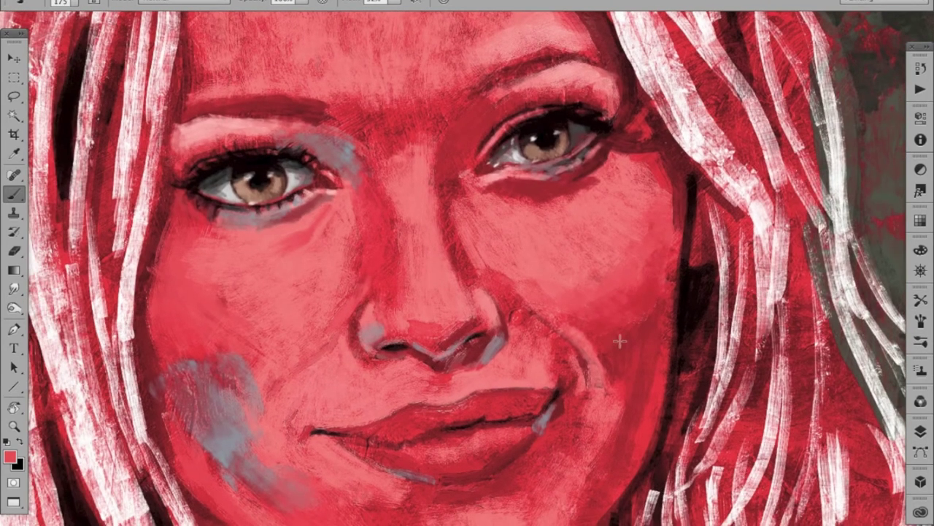
Step: Smooth the chin with lighter pink paint, filling the remaining gaps
scroll(621, 338, left, 3)
scroll(438, 350, down, 5)
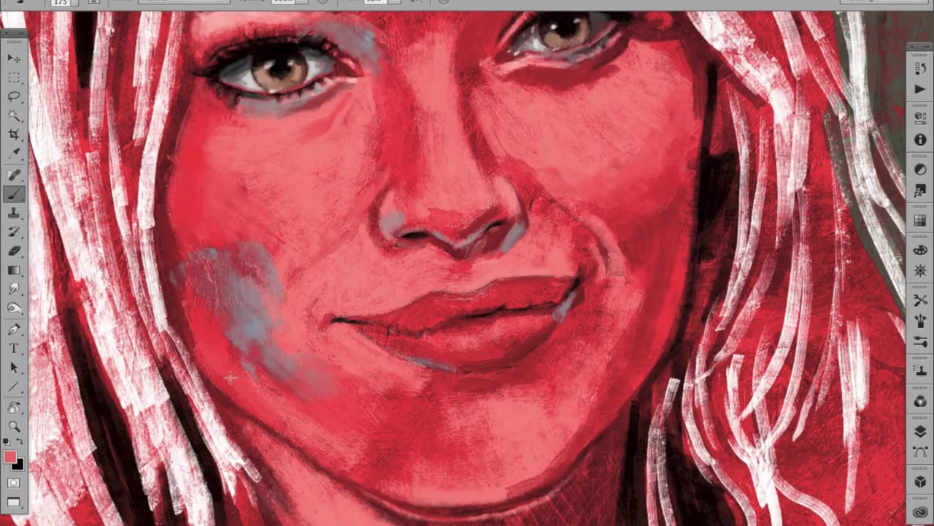
drag(332, 408, 446, 475)
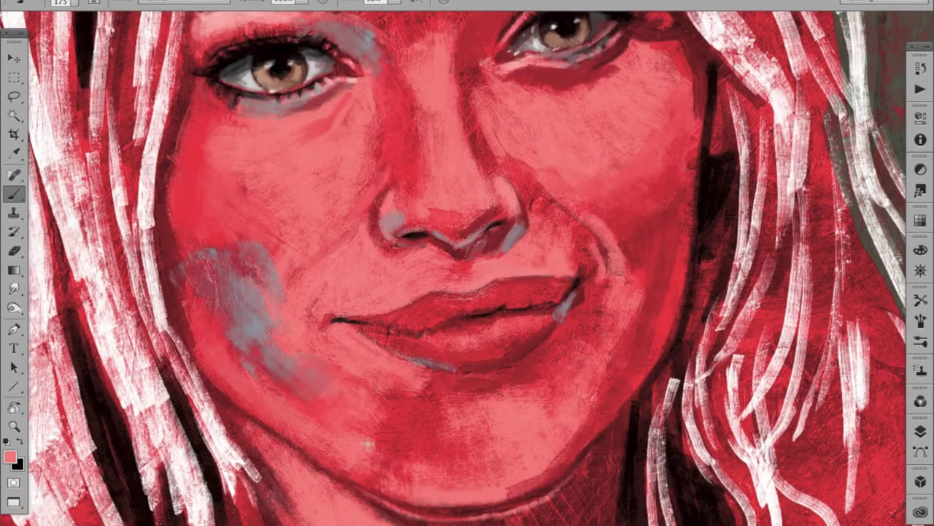
alt+click(597, 358)
drag(343, 432, 438, 468)
drag(306, 423, 445, 497)
Step: With a smaller brush, sample darker red and paint strokes on the cheek, then view the layers
scroll(467, 343, up, 3)
key(bracketleft)
key(bracketleft)
key(bracketleft)
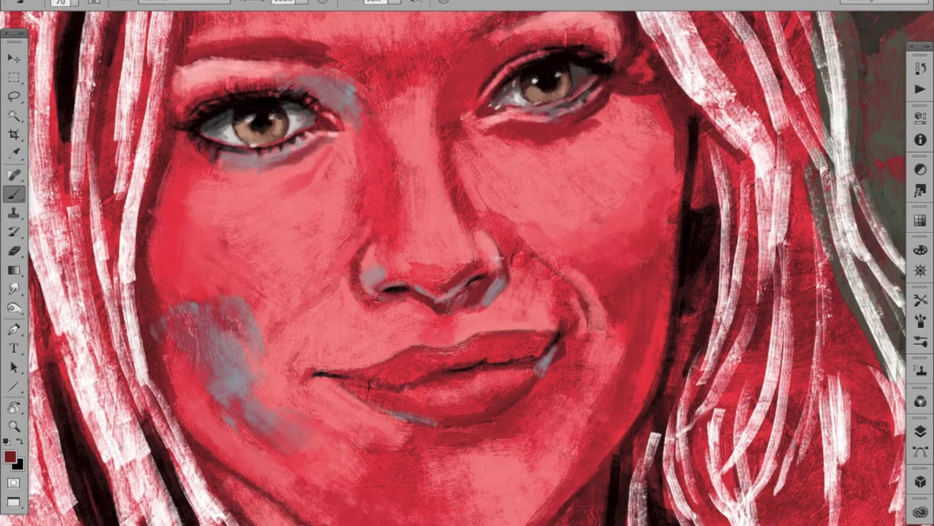
alt+click(390, 304)
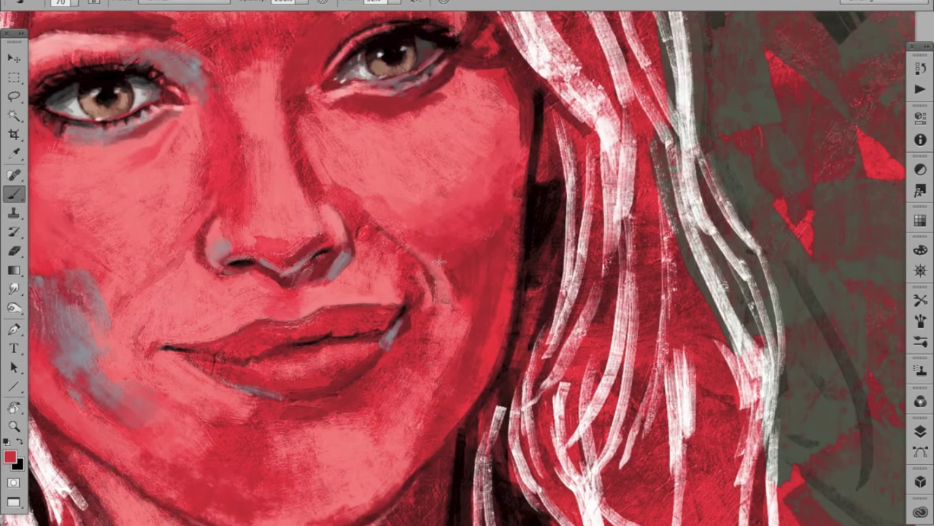
alt+click(436, 267)
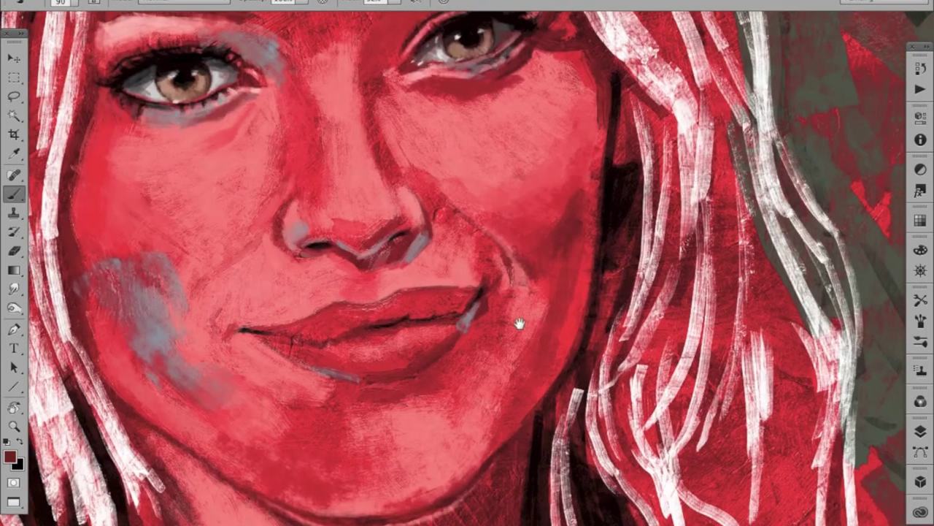
drag(522, 357, 555, 310)
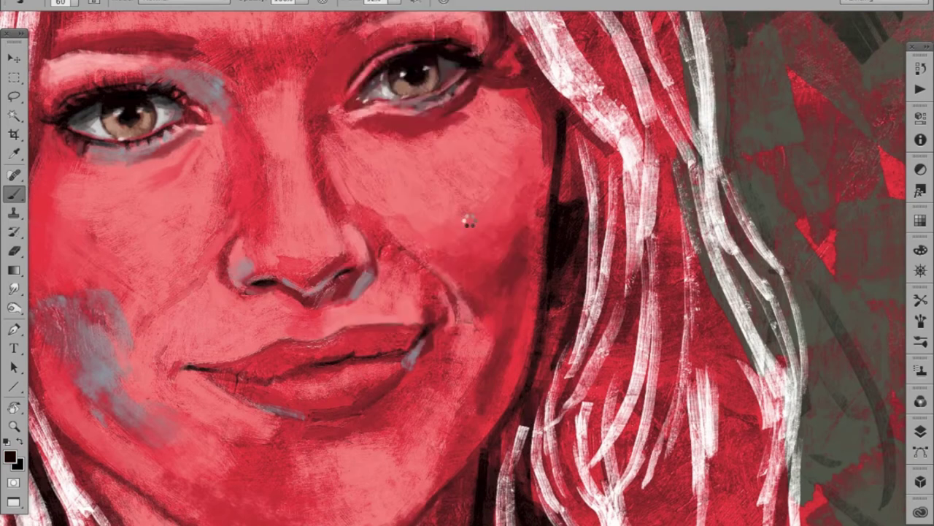
click(920, 431)
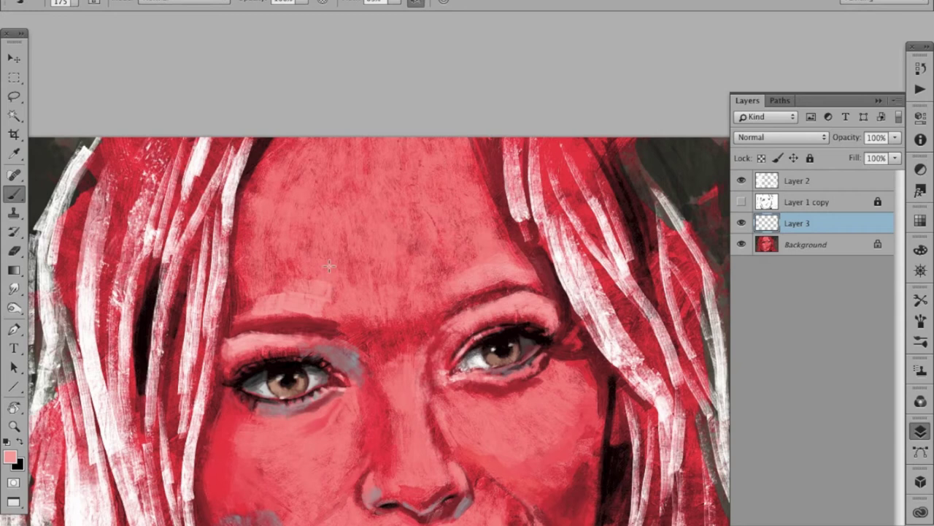
Step: Cover the forehead above the brows with broad light-pink strokes
drag(292, 154, 314, 208)
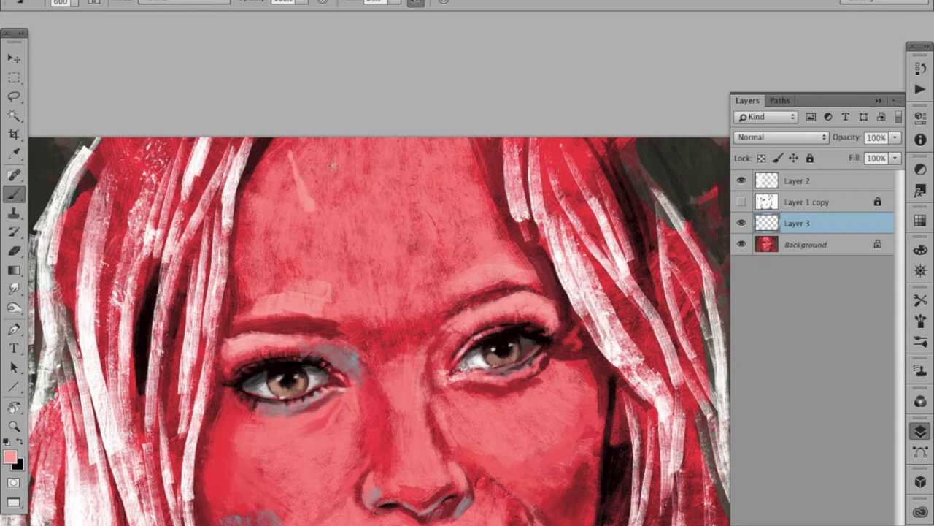
mouse_move(333, 166)
mouse_down()
mouse_move(403, 210)
mouse_move(380, 168)
mouse_move(288, 190)
mouse_move(431, 161)
mouse_move(430, 285)
mouse_move(475, 256)
mouse_move(371, 327)
mouse_up()
key(bracketleft)
key(bracketleft)
scroll(366, 301, down, 3)
scroll(367, 301, right, 1)
key(r)
drag(382, 220, 365, 241)
key(Escape)
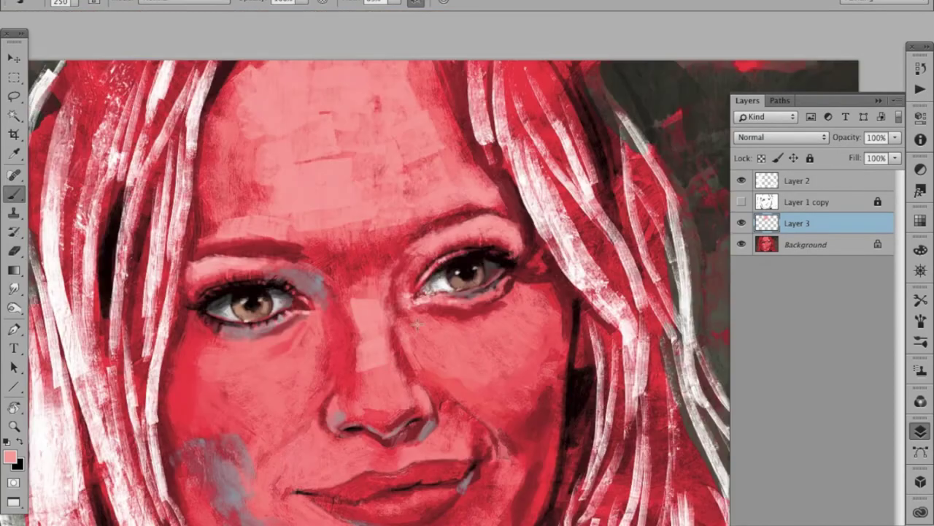
key(bracketleft)
key(bracketleft)
Step: Lighten the right cheek and the left cheek under the eye with light pink
key(bracketleft)
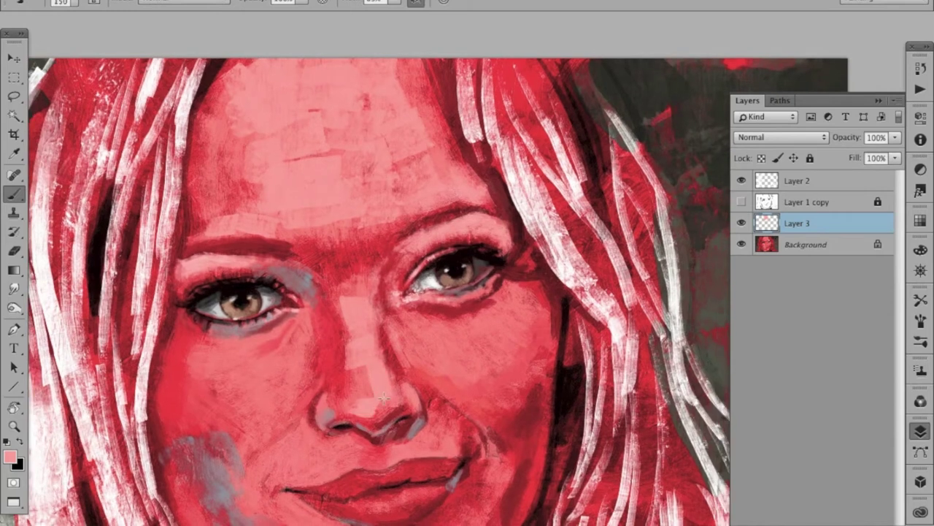
key(bracketright)
key(bracketright)
key(bracketright)
mouse_move(383, 289)
mouse_down()
mouse_move(423, 336)
mouse_move(467, 358)
mouse_move(518, 306)
mouse_move(488, 333)
mouse_move(506, 344)
mouse_up()
mouse_move(240, 387)
mouse_down()
mouse_move(222, 358)
mouse_move(216, 395)
mouse_move(204, 335)
mouse_up()
key(bracketleft)
key(bracketleft)
key(bracketleft)
drag(292, 328, 281, 376)
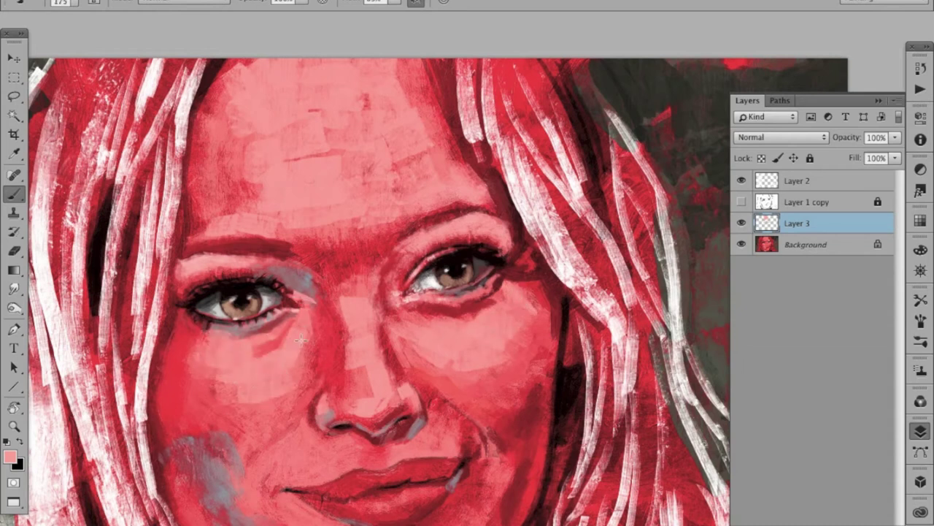
drag(418, 319, 427, 264)
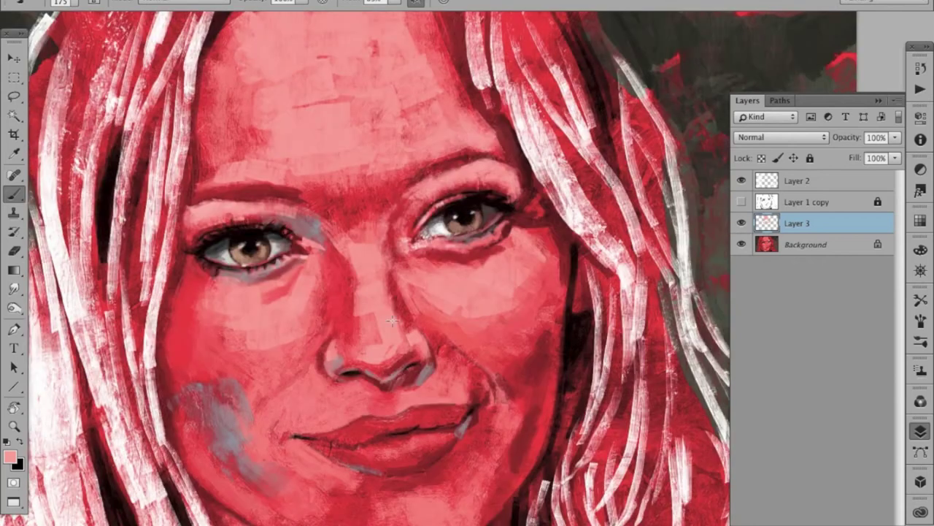
drag(322, 379, 367, 328)
key(bracketleft)
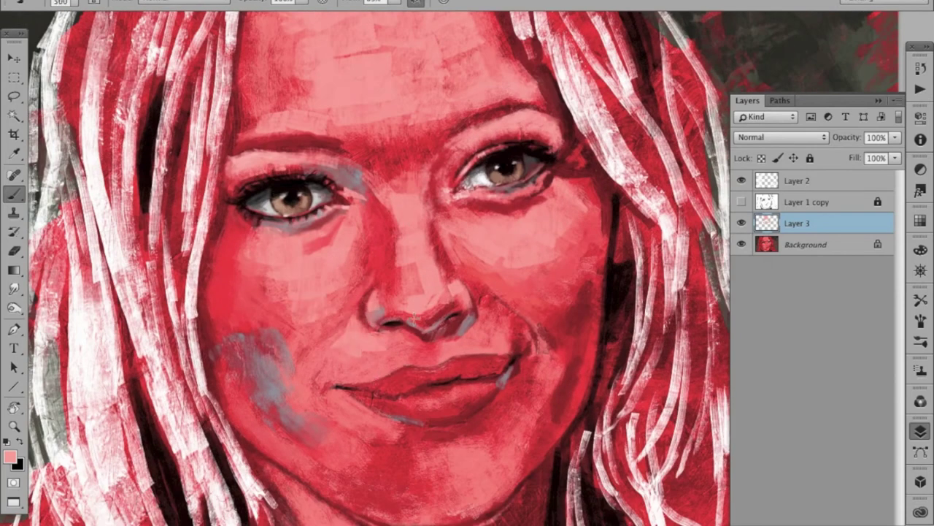
key(bracketleft)
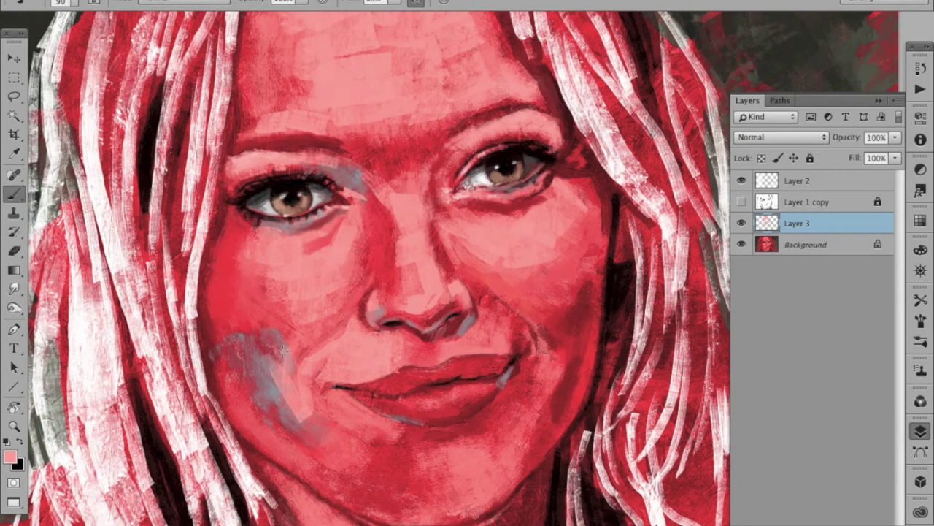
Step: Brighten the chin, lower chin and jawline with light-pink strokes at 200 and 90 brush sizes
drag(297, 420, 304, 428)
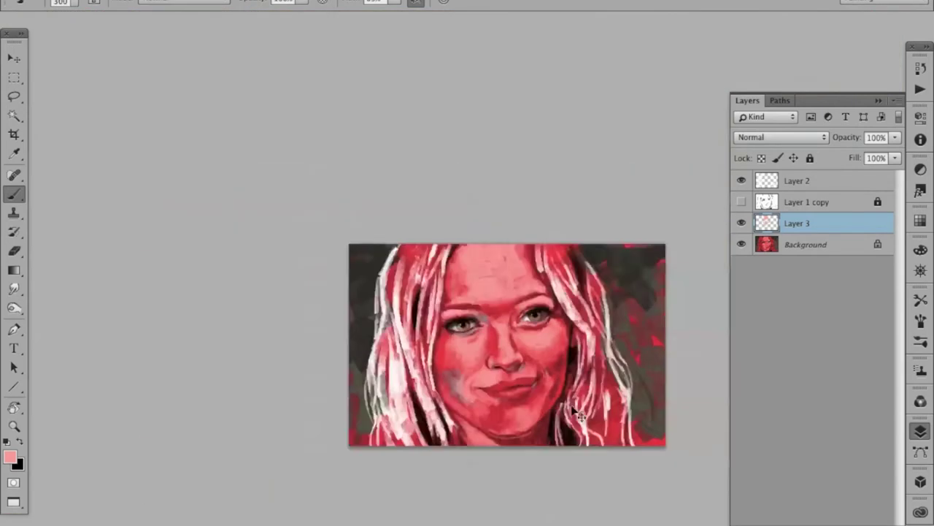
drag(413, 427, 461, 424)
key(bracketleft)
key(bracketleft)
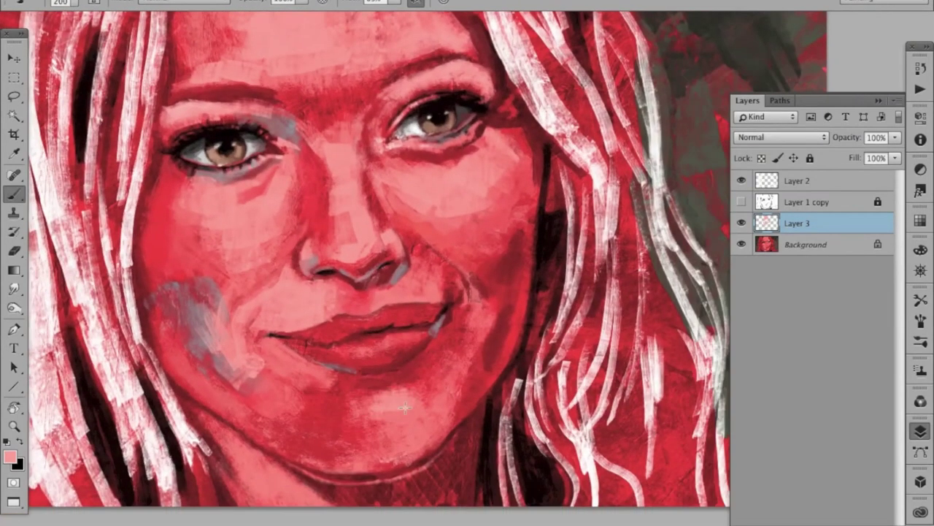
drag(332, 460, 350, 473)
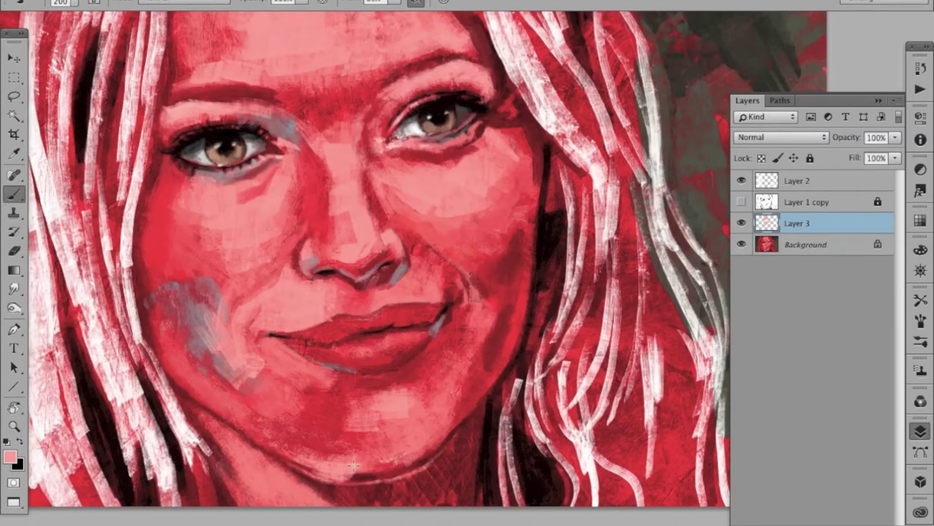
mouse_move(271, 435)
mouse_down()
mouse_move(322, 464)
mouse_move(439, 438)
mouse_up()
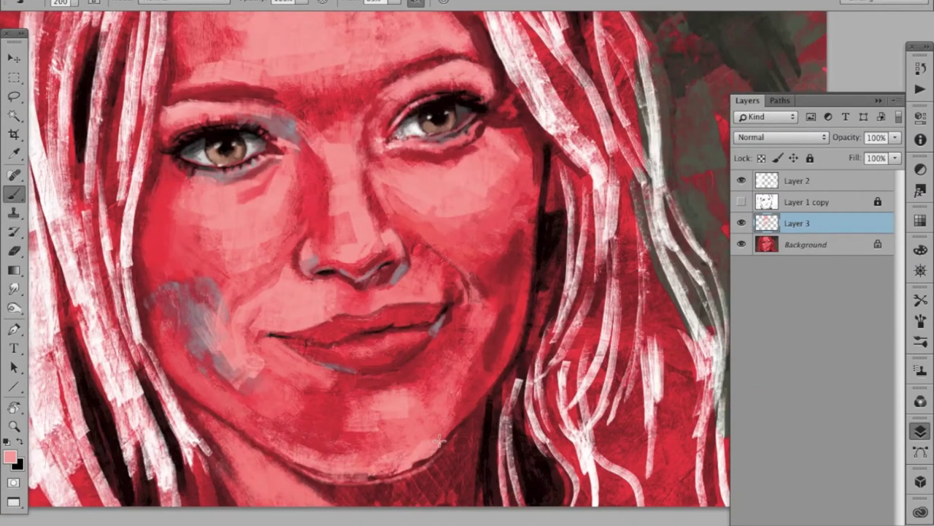
key(bracketleft)
key(bracketleft)
key(bracketleft)
mouse_move(251, 477)
mouse_down()
mouse_move(285, 493)
mouse_move(219, 467)
mouse_up()
key(bracketright)
key(bracketright)
key(bracketright)
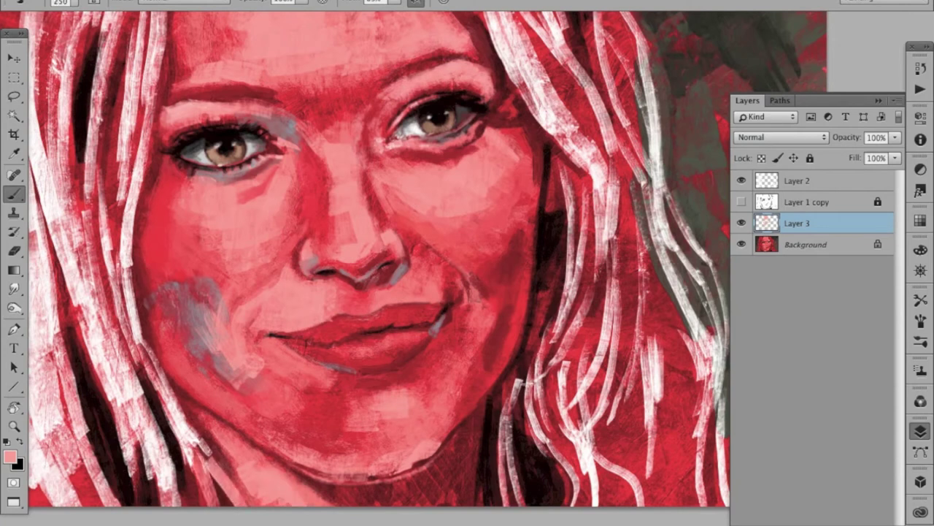
Step: Sample dark and bright reds from the face, then duplicate Layer 3 with Cmd+J
drag(494, 458, 508, 424)
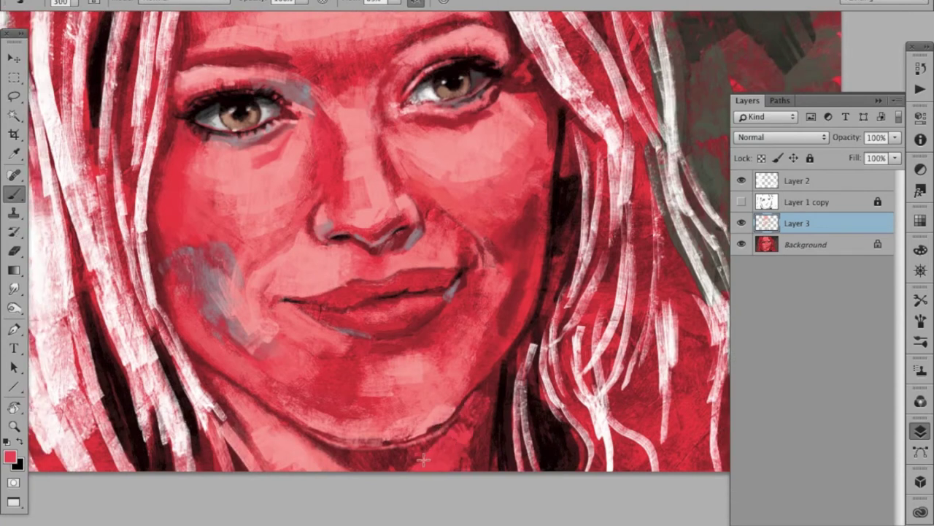
alt+click(395, 449)
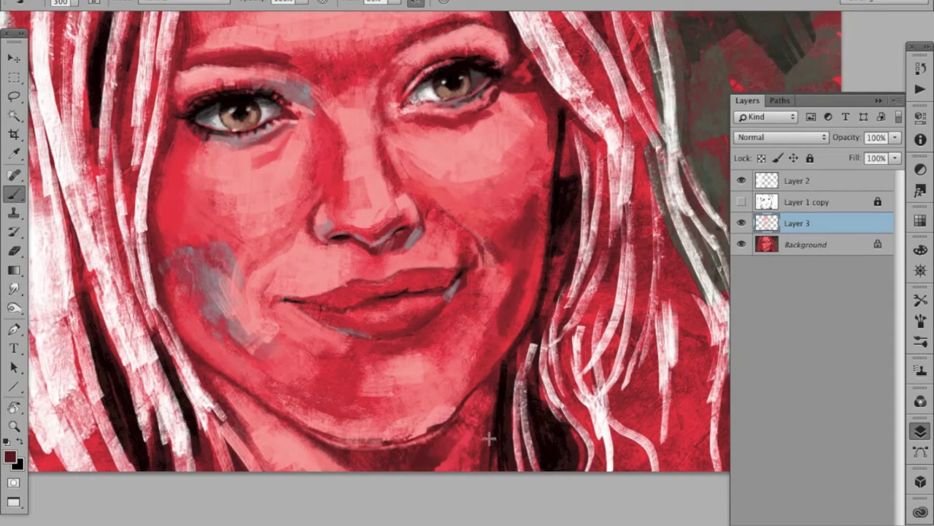
alt+click(526, 289)
drag(496, 365, 473, 263)
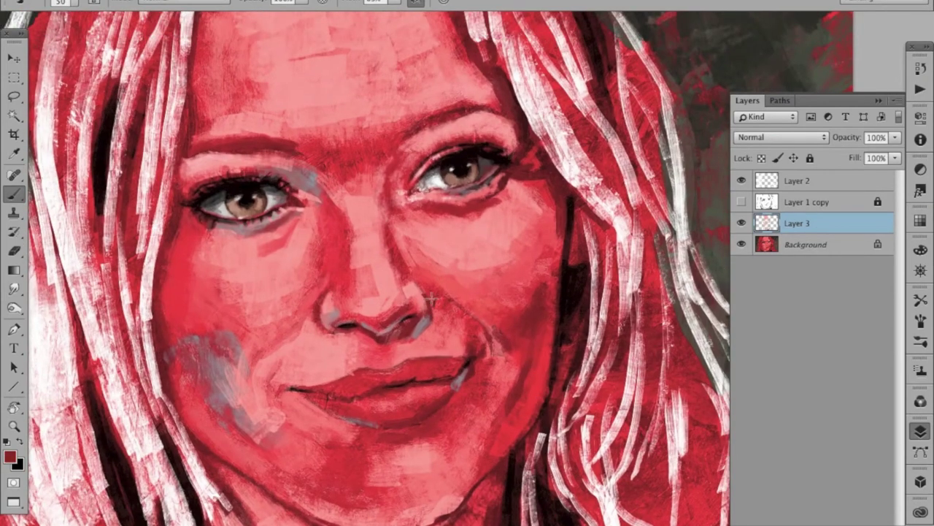
alt+click(435, 314)
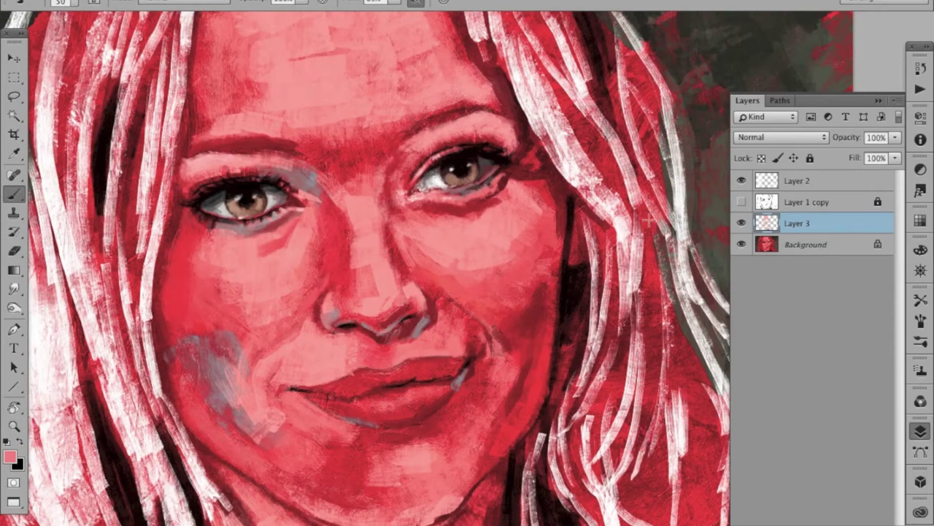
key(ctrl+j)
drag(474, 334, 452, 425)
Step: Merge Layer 3 copy down into Layer 3 with Cmd+E and return to the Brush tool
key(e)
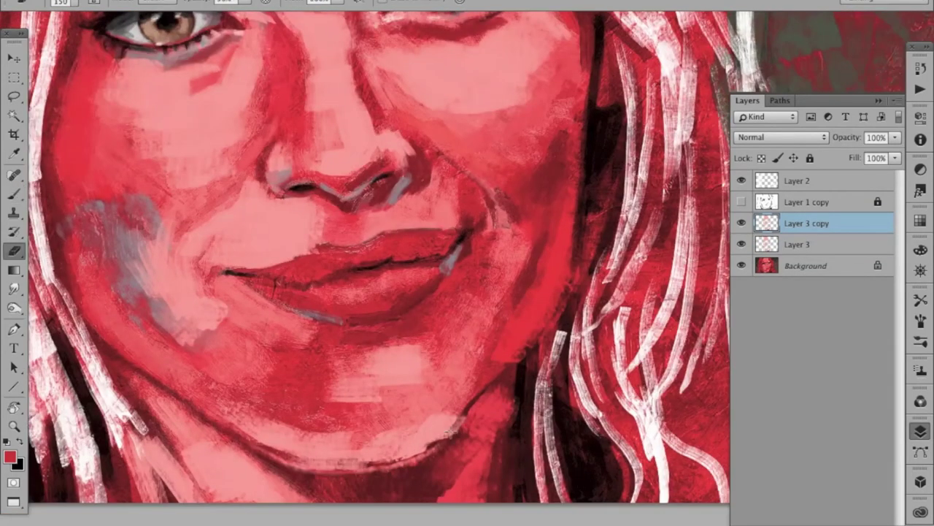
key(alt+bracketright)
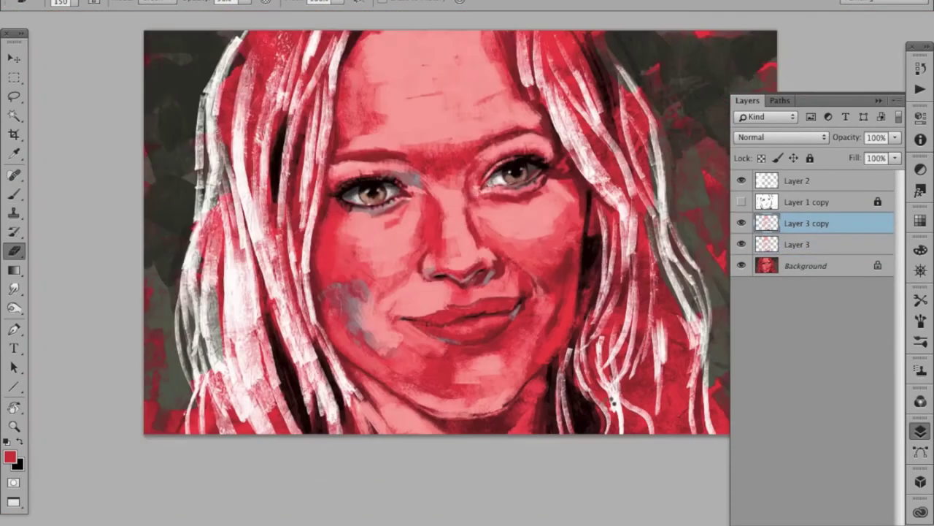
mouse_move(596, 306)
mouse_down()
mouse_move(598, 372)
mouse_move(417, 307)
mouse_up()
key(ctrl+e)
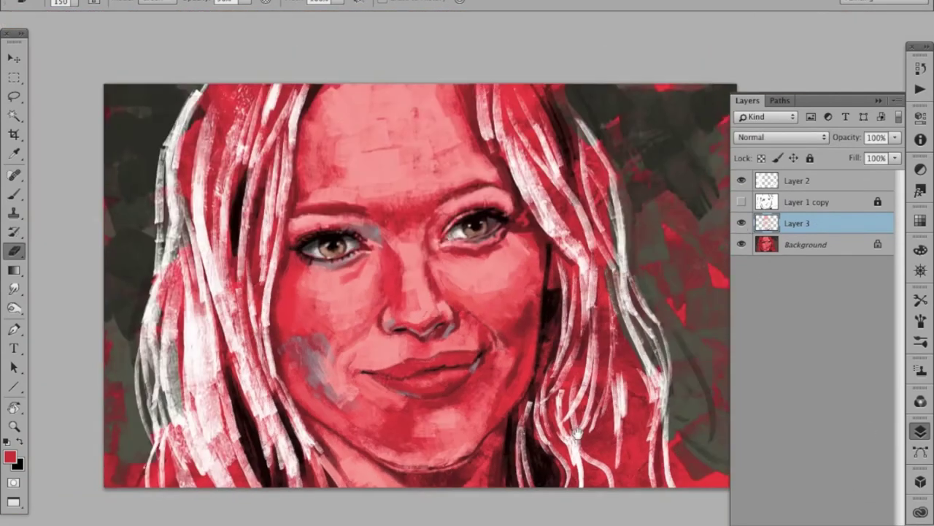
key(b)
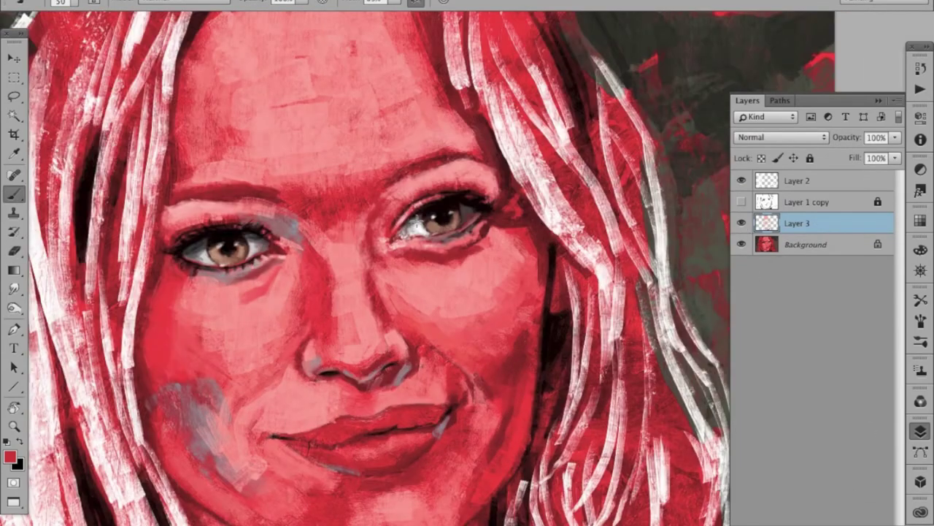
Step: Zoom in on the eyes and enlarge the brush to 200
key(ctrl+plus)
drag(525, 407, 416, 365)
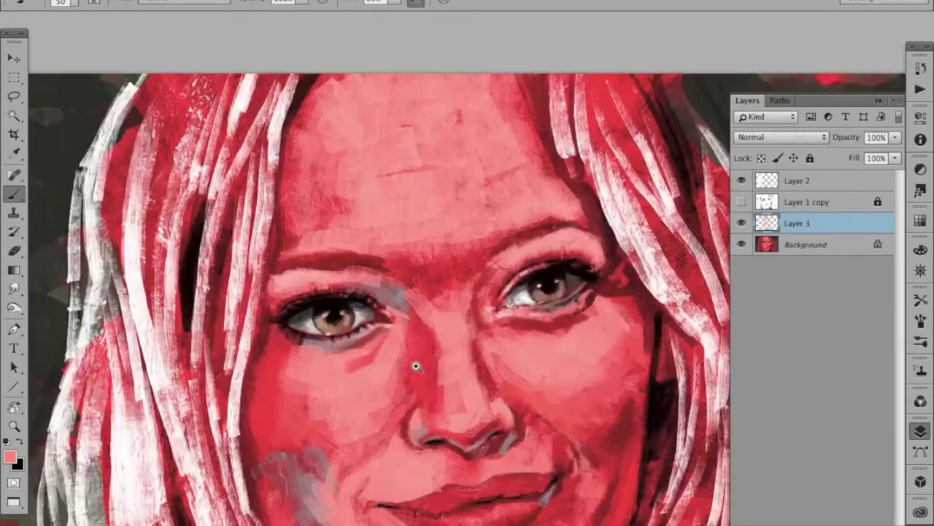
key(bracketright)
key(bracketright)
key(bracketright)
scroll(395, 341, down, 5)
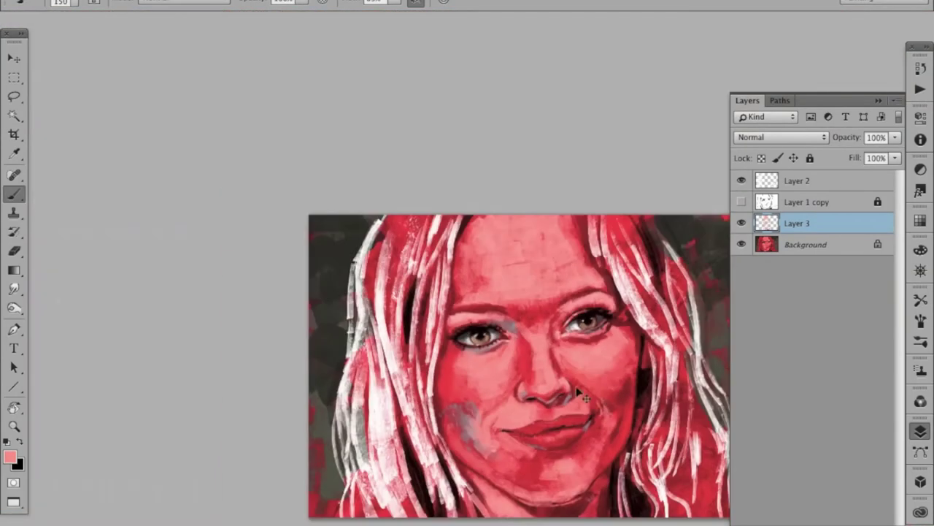
scroll(577, 380, up, 4)
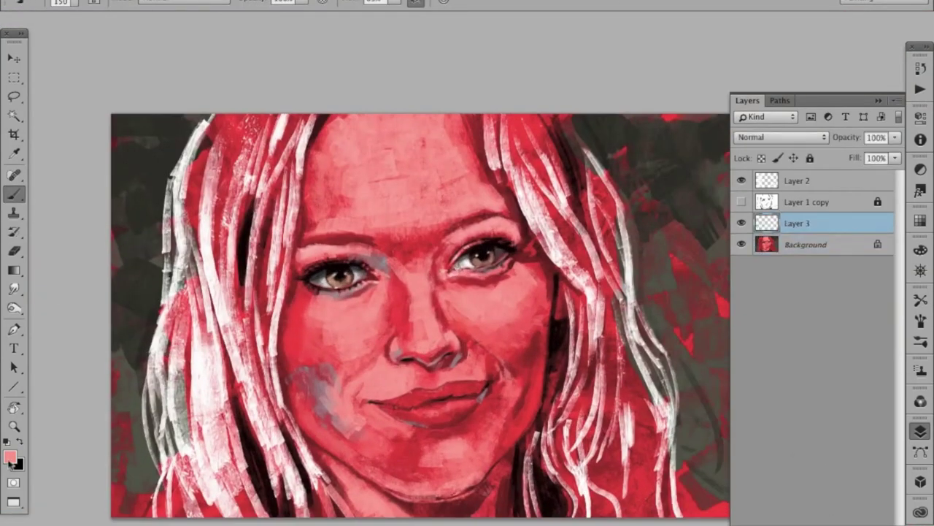
scroll(408, 281, up, 2)
key(bracketright)
key(bracketright)
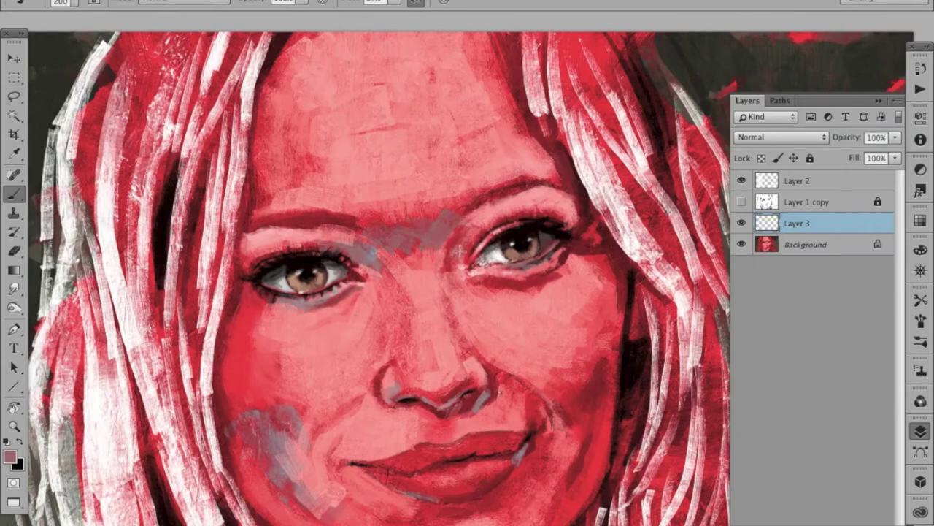
Step: Add grey strokes at the right eye's outer corner, on the nose bridge and between the eyes
scroll(576, 212, up, 1)
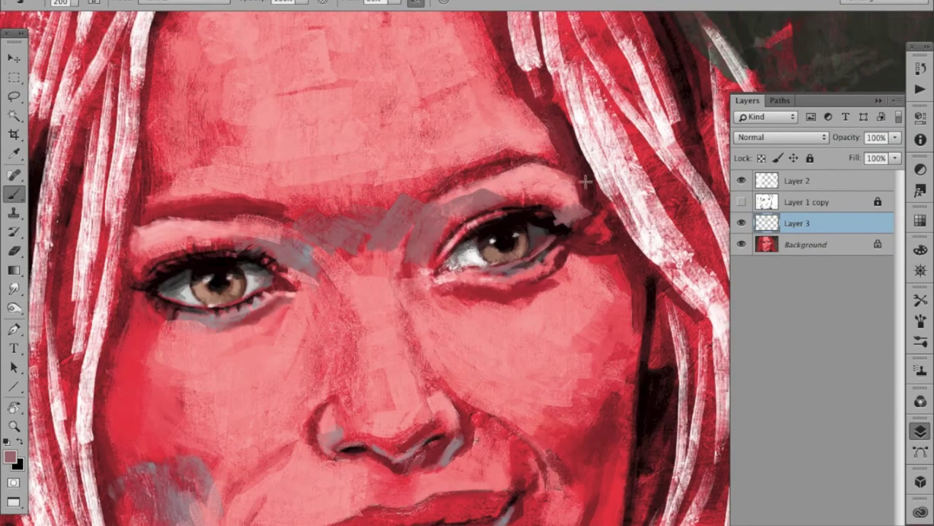
drag(588, 183, 573, 214)
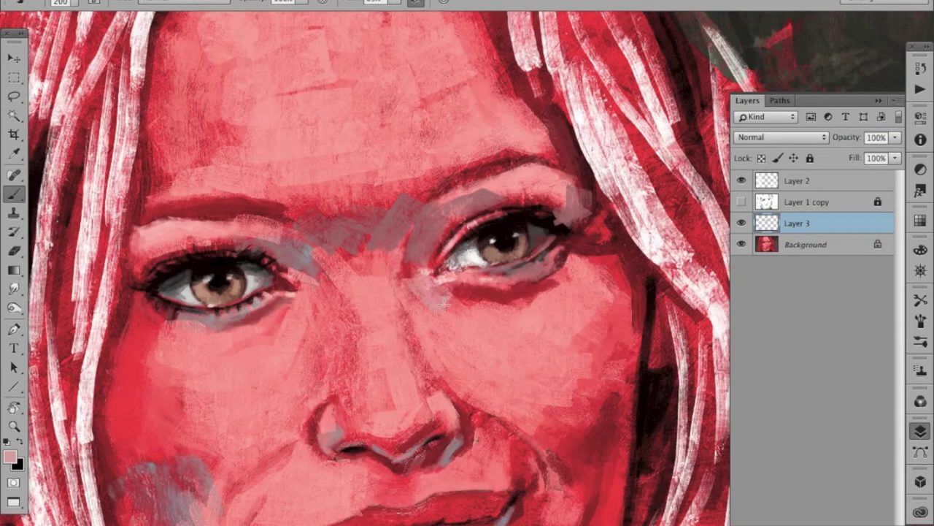
drag(416, 266, 431, 300)
mouse_move(320, 211)
mouse_down()
mouse_move(383, 227)
mouse_move(300, 228)
mouse_up()
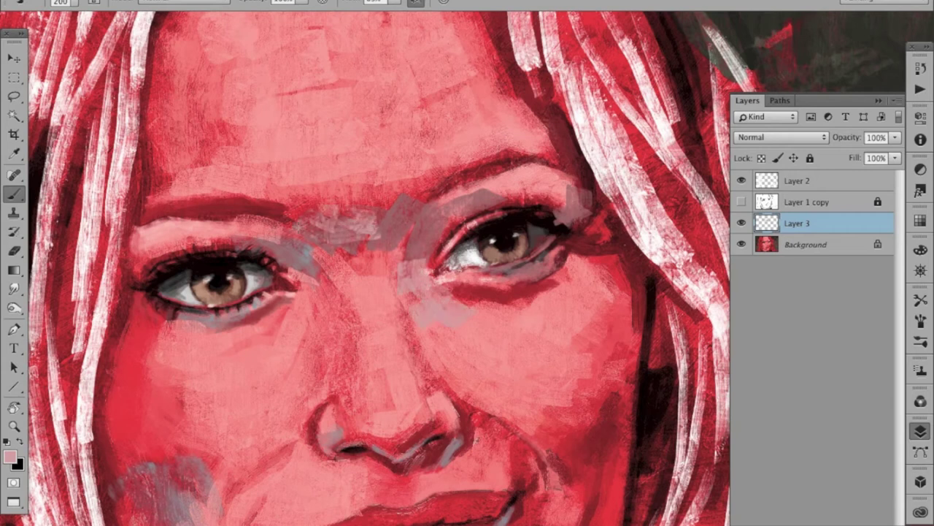
drag(379, 213, 427, 191)
mouse_move(470, 310)
mouse_down()
mouse_move(511, 314)
mouse_move(496, 245)
mouse_move(522, 177)
mouse_up()
scroll(555, 365, down, 1)
scroll(484, 261, down, 3)
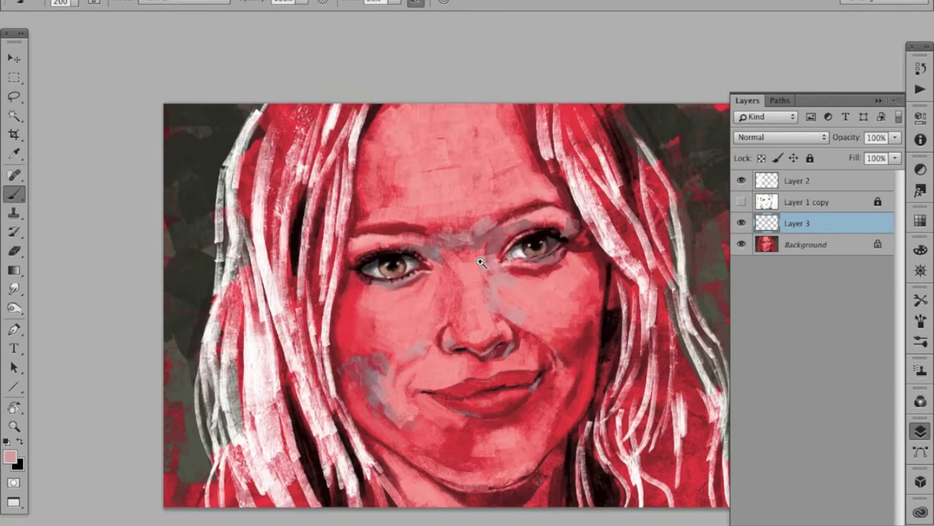
scroll(439, 234, up, 2)
scroll(448, 253, up, 1)
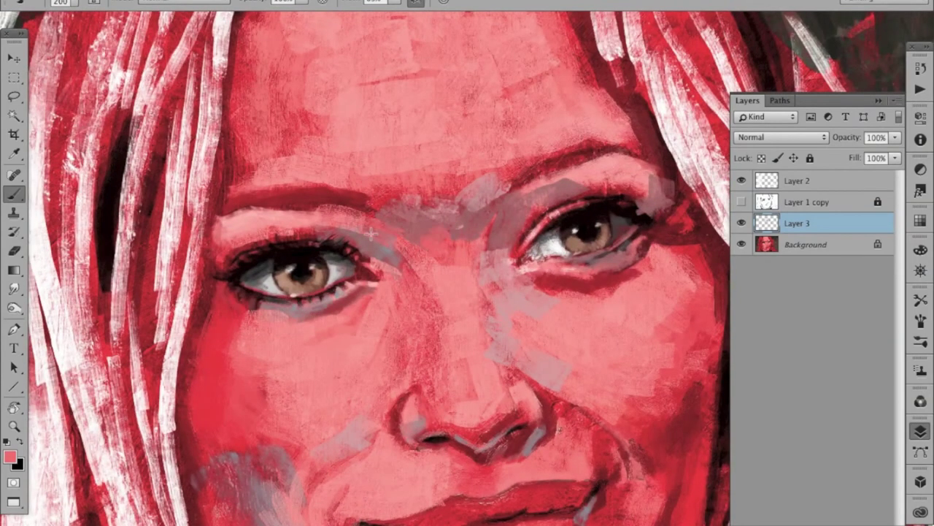
Step: Sample pale pink and paint pale pink and grey strokes around the brow
alt+click(340, 203)
alt+click(380, 196)
mouse_move(369, 194)
mouse_down()
mouse_move(402, 206)
mouse_move(435, 197)
mouse_move(478, 219)
mouse_move(486, 201)
mouse_move(438, 204)
mouse_move(482, 203)
mouse_up()
alt+click(410, 207)
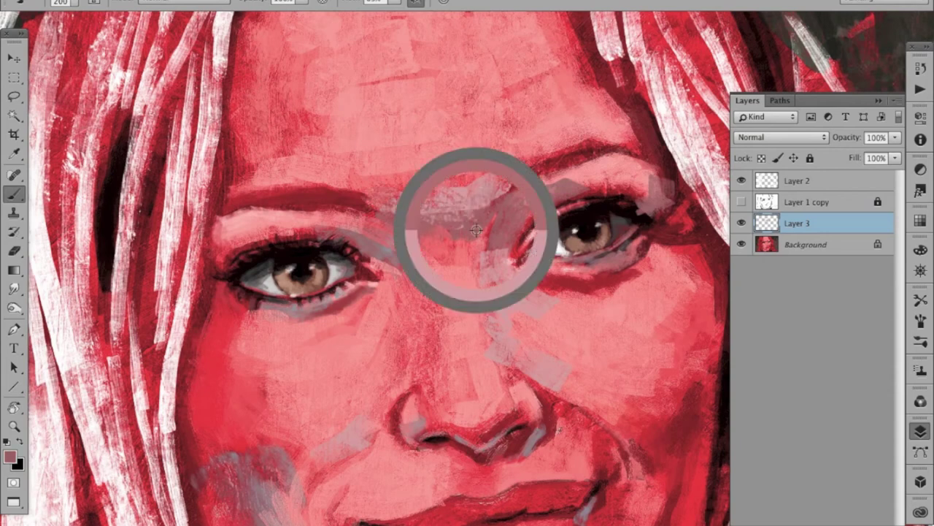
Step: Zoom in on the right cheek and paint pale strokes over it with a larger brush
key(z)
key(ctrl+minus)
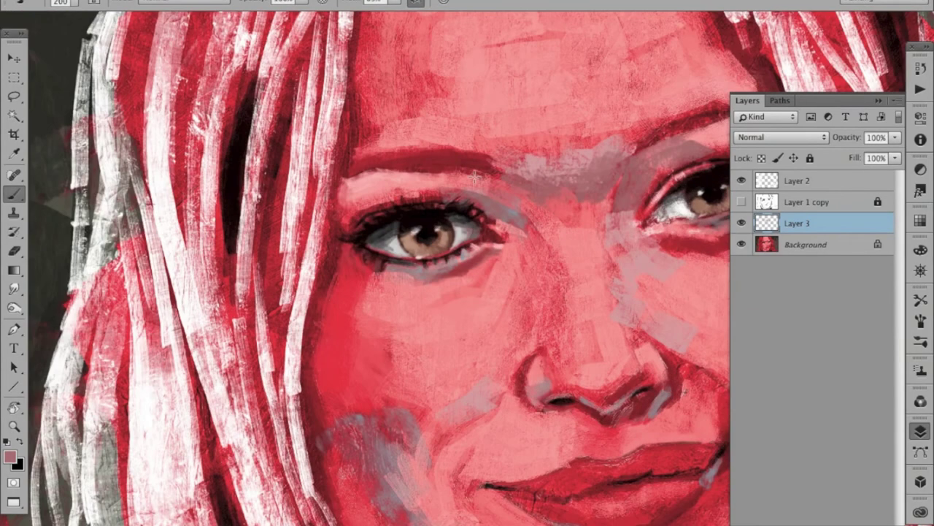
key(ctrl+minus)
key(b)
ctrl+click(628, 383)
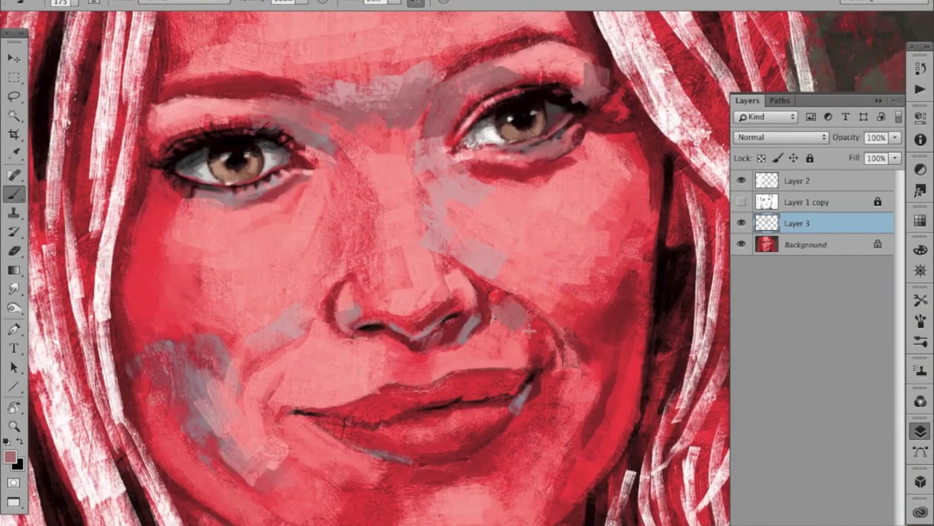
key(bracketright)
key(bracketright)
key(bracketright)
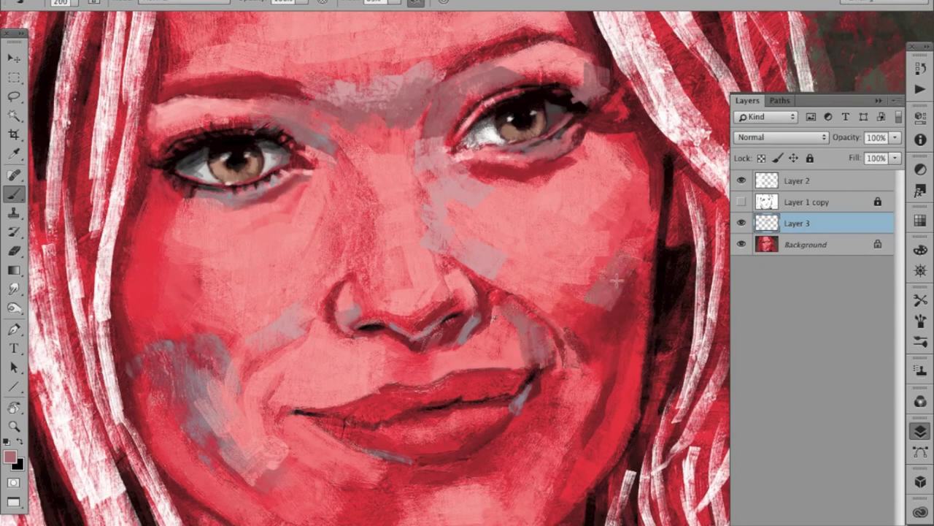
drag(643, 226, 640, 294)
Step: Cover the grey patches on the right jaw, under the lower lip and beside the right nostril
scroll(640, 295, down, 2)
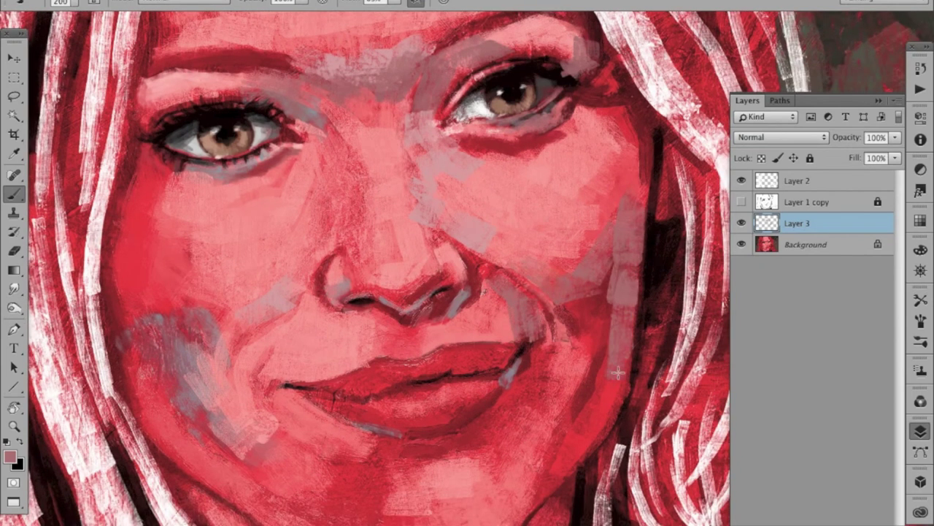
key(bracketleft)
key(bracketleft)
key(bracketleft)
scroll(536, 403, down, 3)
drag(536, 404, 554, 388)
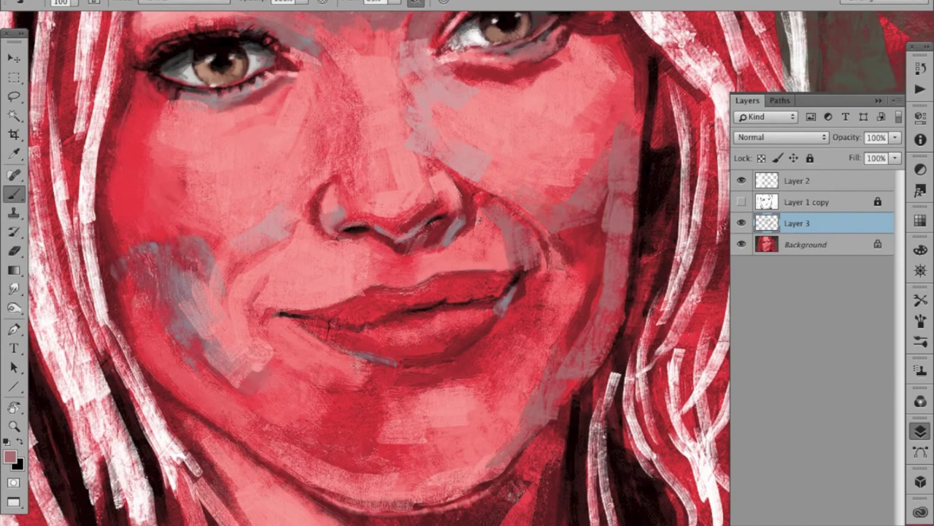
drag(356, 362, 397, 369)
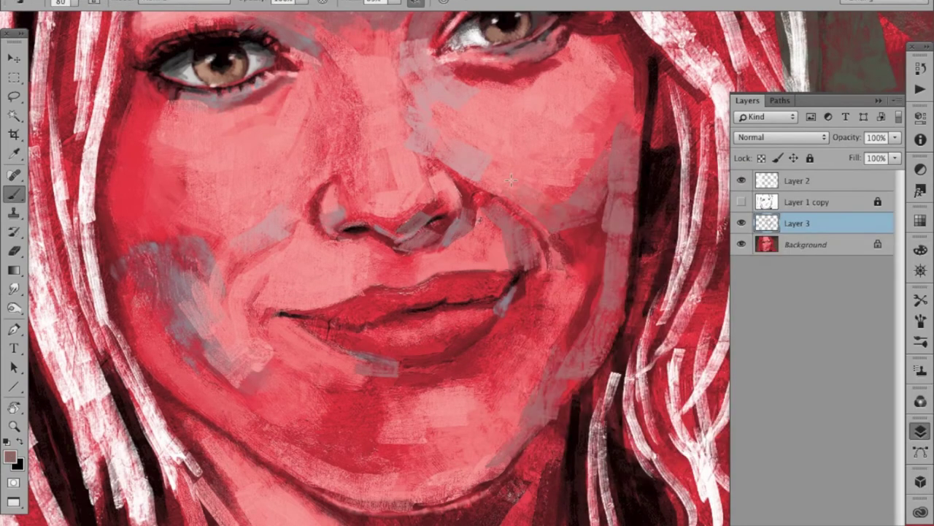
mouse_move(494, 239)
mouse_down()
mouse_move(475, 195)
mouse_move(440, 164)
mouse_up()
alt+click(438, 163)
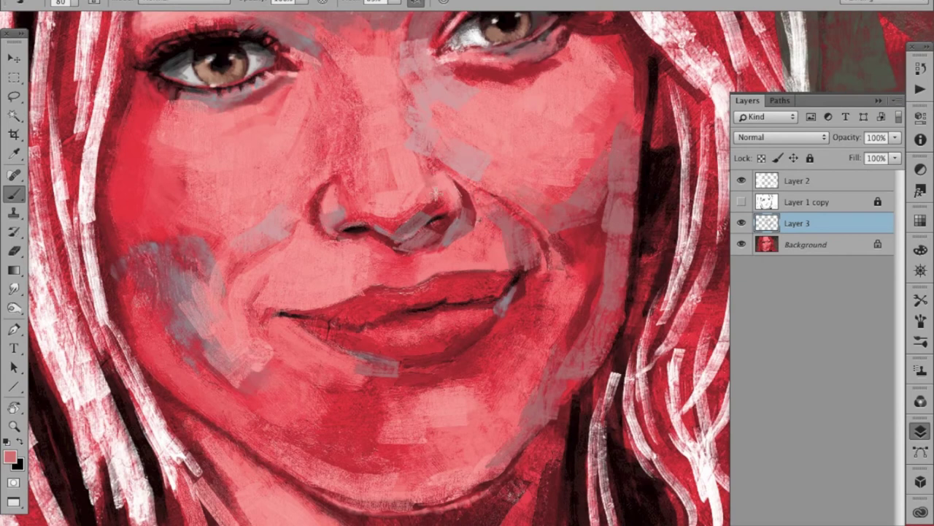
scroll(511, 211, up, 3)
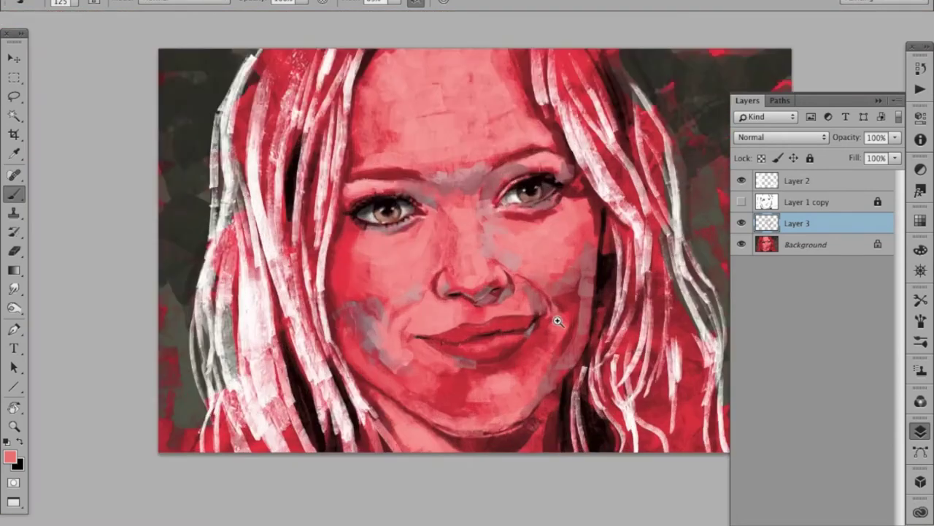
Step: Hide Layer 3 to compare the painting, then show it again
click(742, 222)
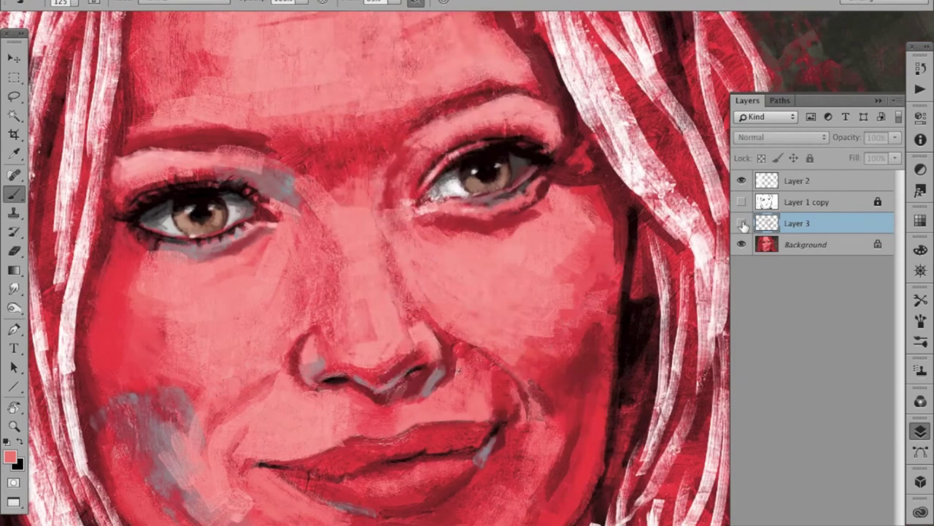
click(417, 4)
key(Escape)
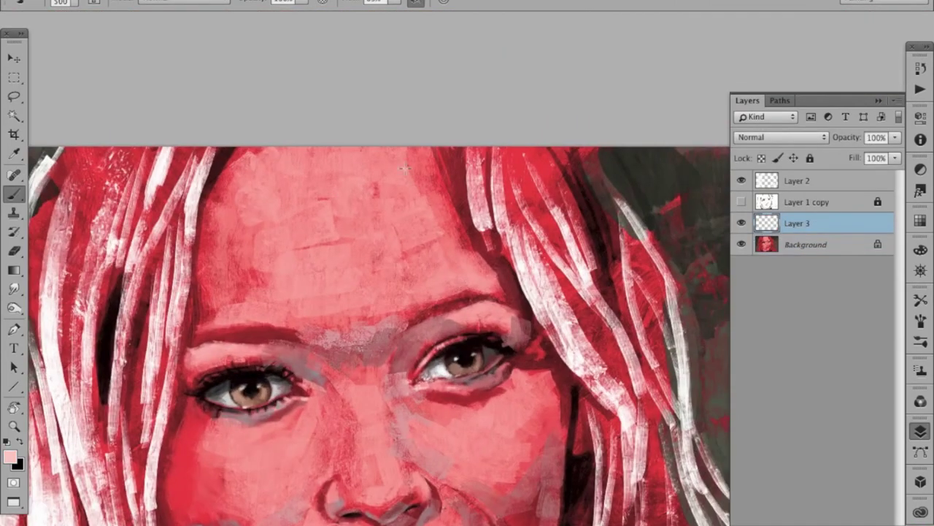
Step: Brighten the forehead, above both eyes and up to the hairline with light pink
mouse_move(405, 168)
mouse_down()
mouse_move(372, 197)
mouse_move(423, 212)
mouse_up()
mouse_move(306, 284)
mouse_down()
mouse_move(325, 286)
mouse_move(263, 298)
mouse_move(242, 183)
mouse_move(354, 154)
mouse_move(343, 179)
mouse_up()
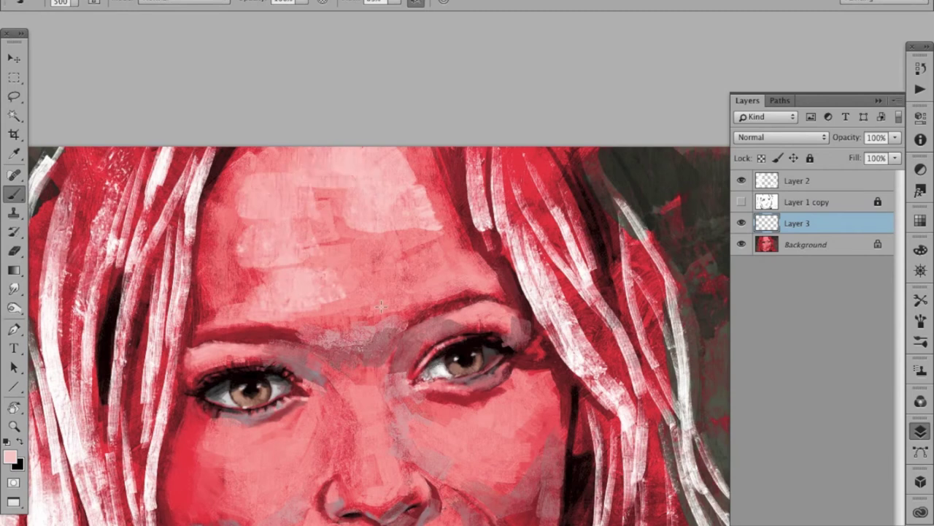
mouse_move(380, 306)
mouse_down()
mouse_move(416, 270)
mouse_move(438, 226)
mouse_move(325, 274)
mouse_up()
drag(325, 219, 365, 311)
key(bracketleft)
key(bracketleft)
key(bracketleft)
drag(430, 292, 453, 276)
drag(402, 300, 434, 291)
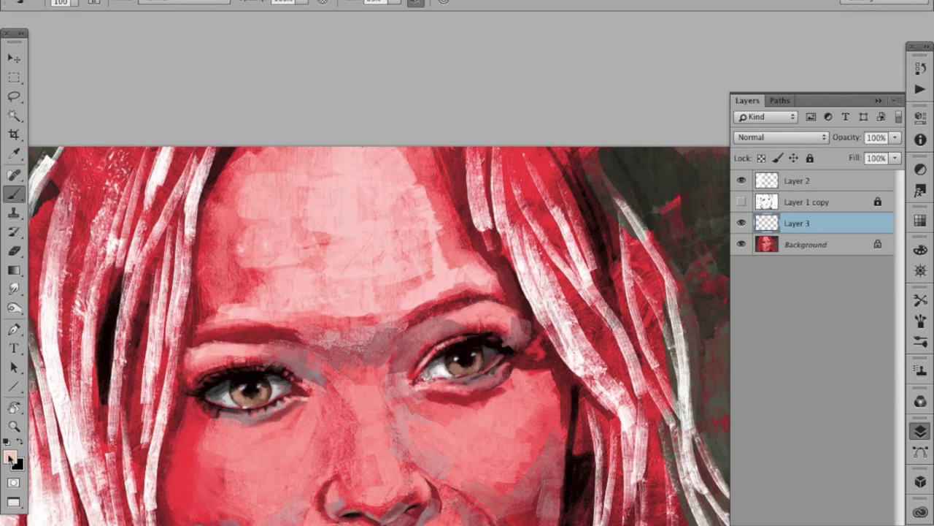
mouse_move(284, 275)
mouse_down()
mouse_move(292, 209)
mouse_move(292, 252)
mouse_move(364, 223)
mouse_move(361, 176)
mouse_up()
Step: Paint a light pink patch on the left cheek and highlight the nose bridge
scroll(497, 302, up, 1)
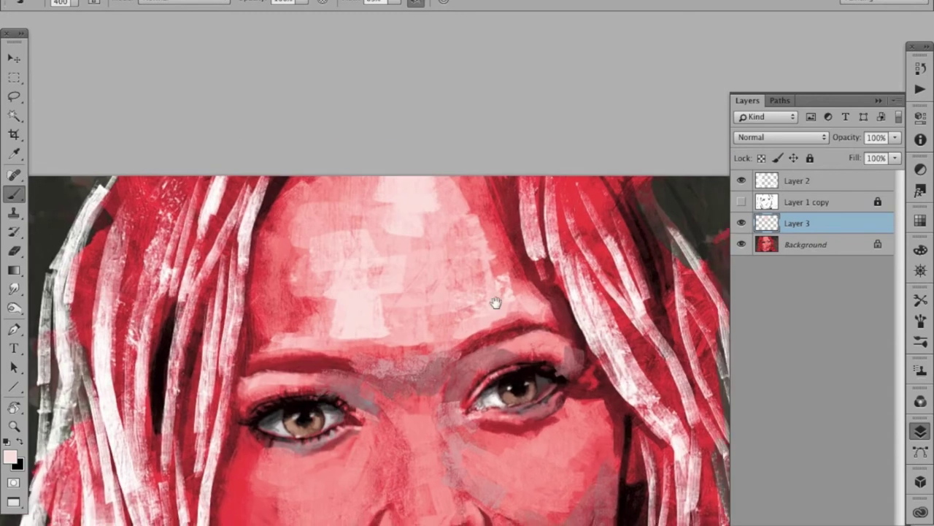
scroll(531, 377, down, 3)
drag(272, 387, 310, 368)
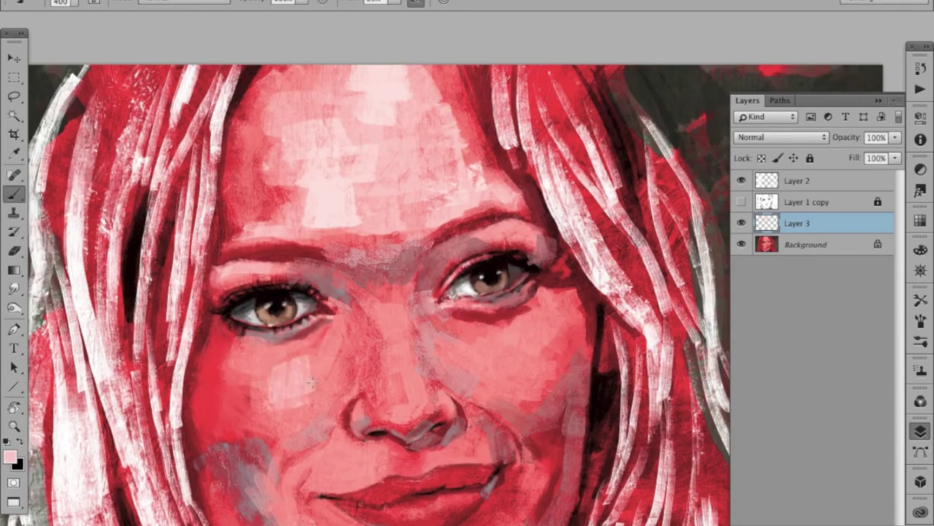
key(bracketleft)
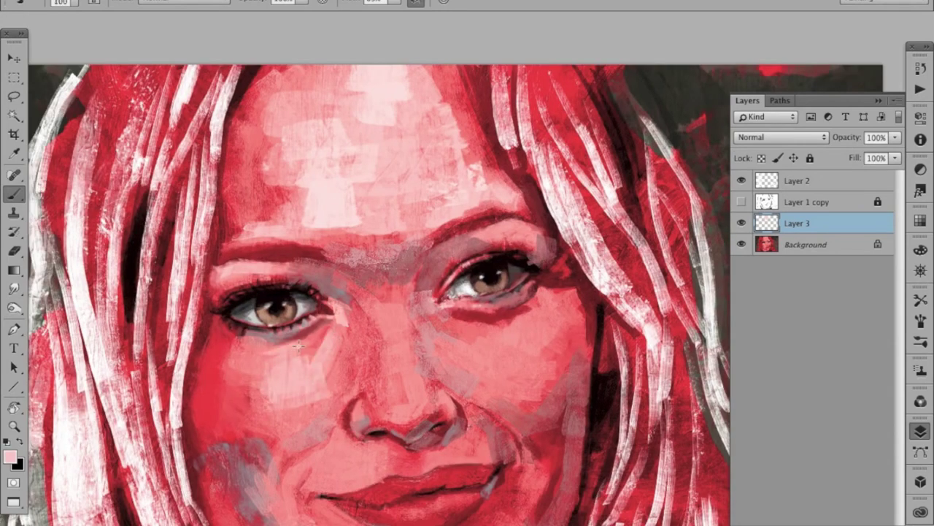
scroll(298, 344, down, 2)
key(bracketright)
key(bracketright)
key(bracketright)
scroll(305, 394, right, 1)
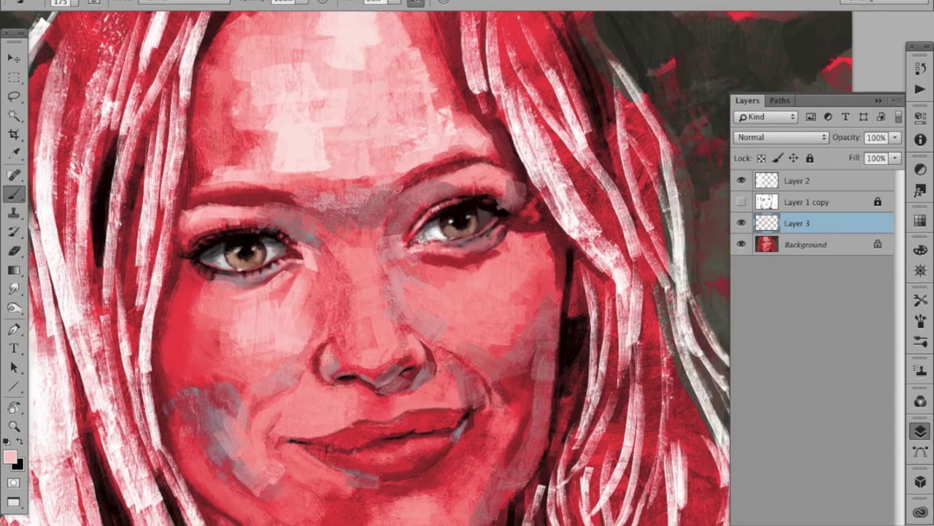
drag(383, 332, 362, 352)
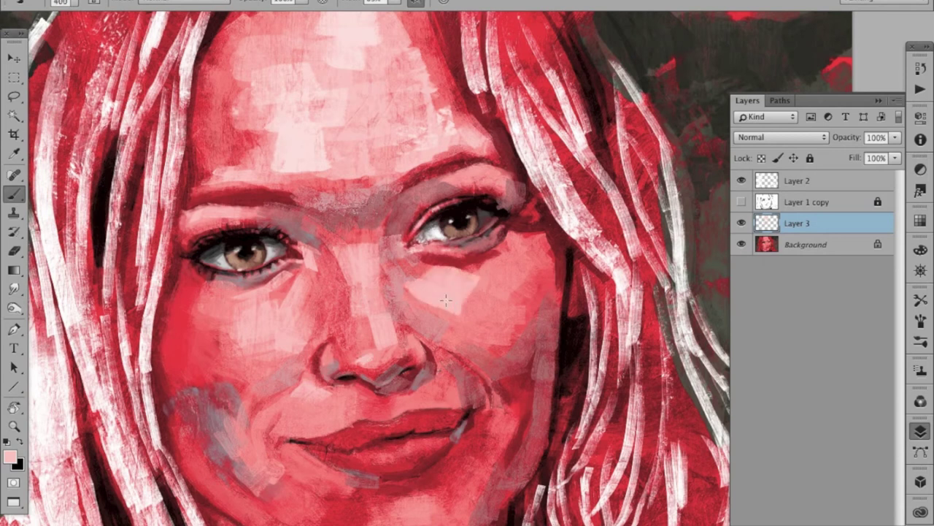
Step: Tilt the view about 35 degrees, reset it, and paint light pink on the chin
key(bracketright)
drag(458, 293, 573, 227)
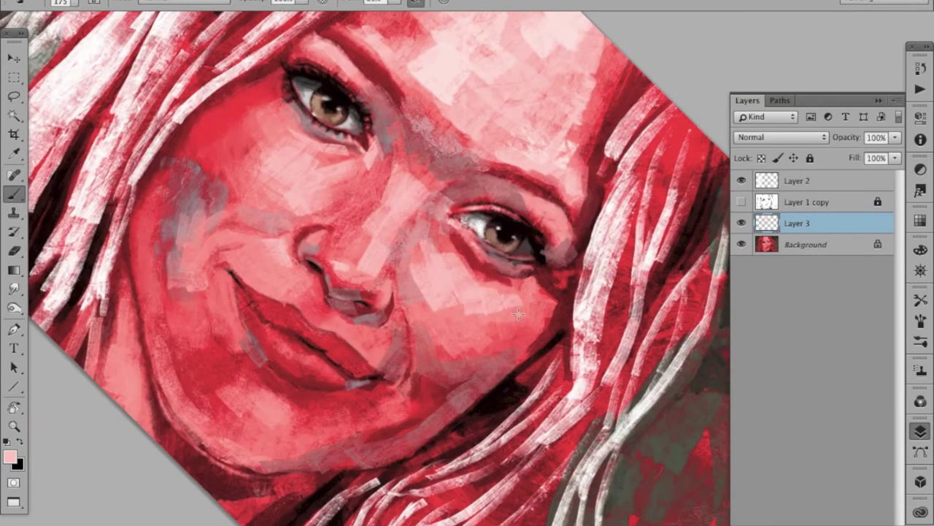
key(Escape)
key(bracketleft)
key(bracketleft)
mouse_move(448, 414)
mouse_down()
mouse_move(409, 420)
mouse_move(438, 416)
mouse_up()
key(bracketright)
key(bracketright)
key(bracketright)
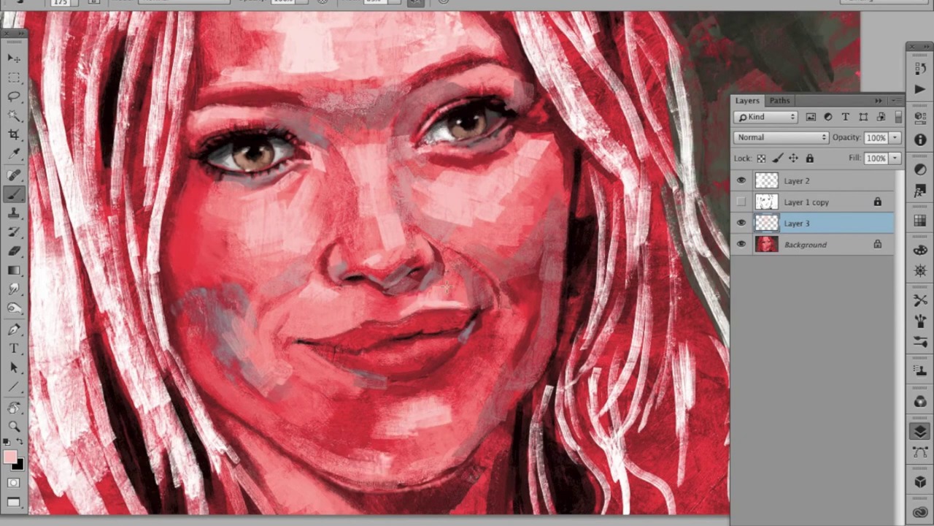
Step: Lighten the shadow right of the nose and below the right lip corner, plus another chin stroke
drag(447, 287, 468, 309)
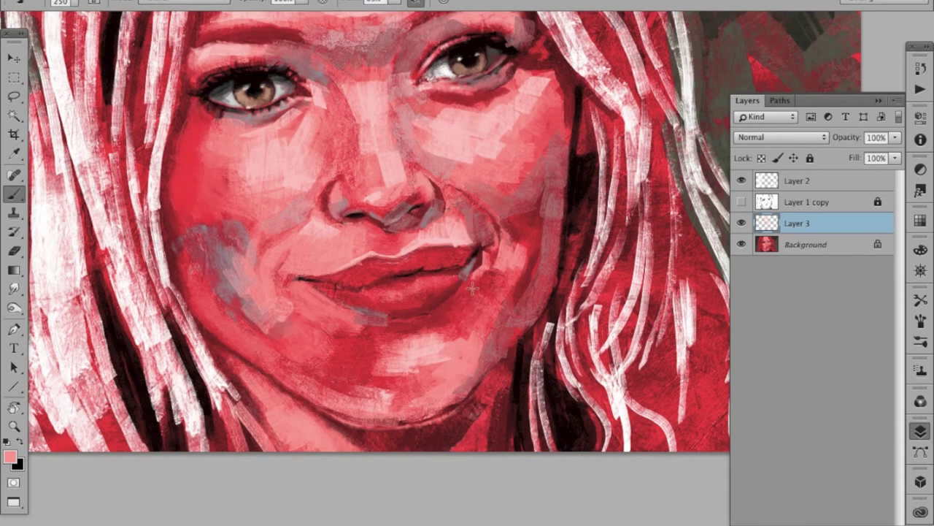
mouse_move(468, 279)
mouse_down()
mouse_move(441, 310)
mouse_move(469, 289)
mouse_move(468, 332)
mouse_move(496, 277)
mouse_move(487, 331)
mouse_up()
key(ctrl+z)
drag(441, 371, 395, 397)
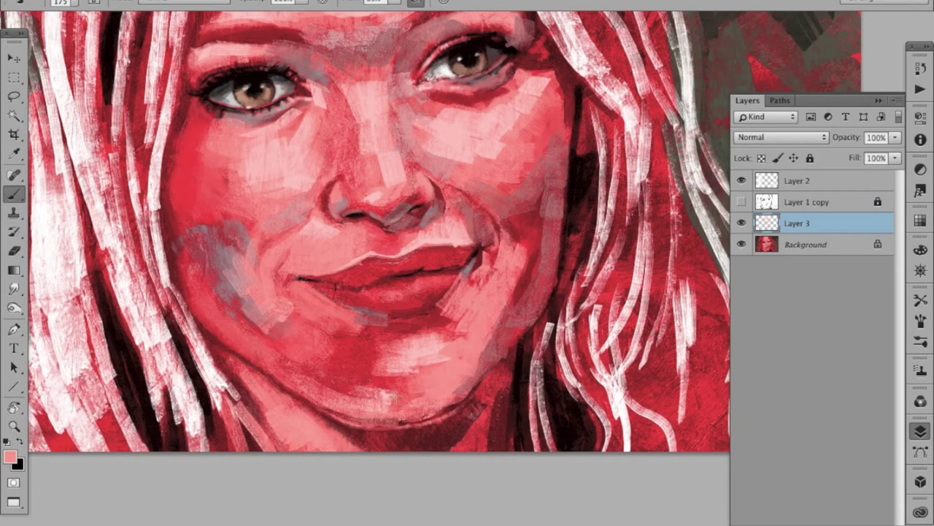
scroll(576, 395, up, 3)
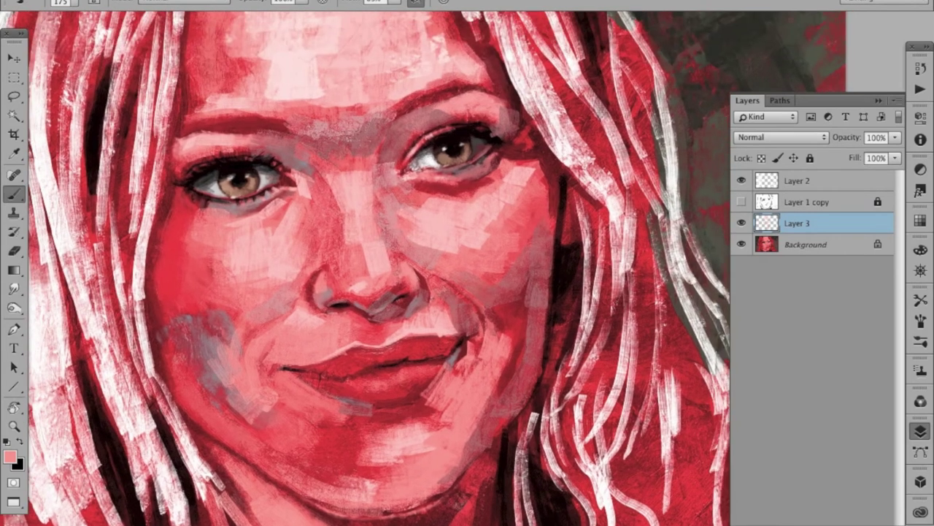
scroll(509, 225, up, 2)
scroll(530, 273, down, 3)
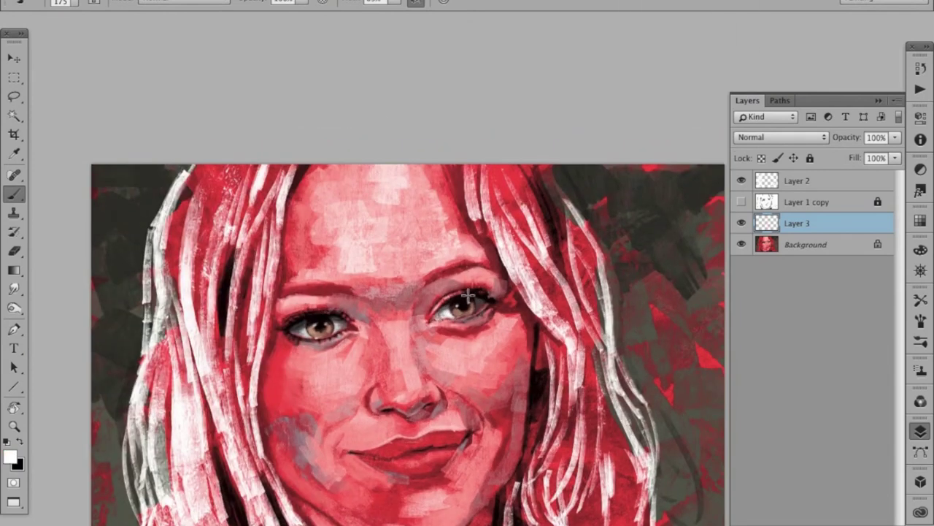
Step: Paint white highlights on the left and right cheeks, undoing the stray patch near the right eyebrow
key(bracketright)
key(bracketright)
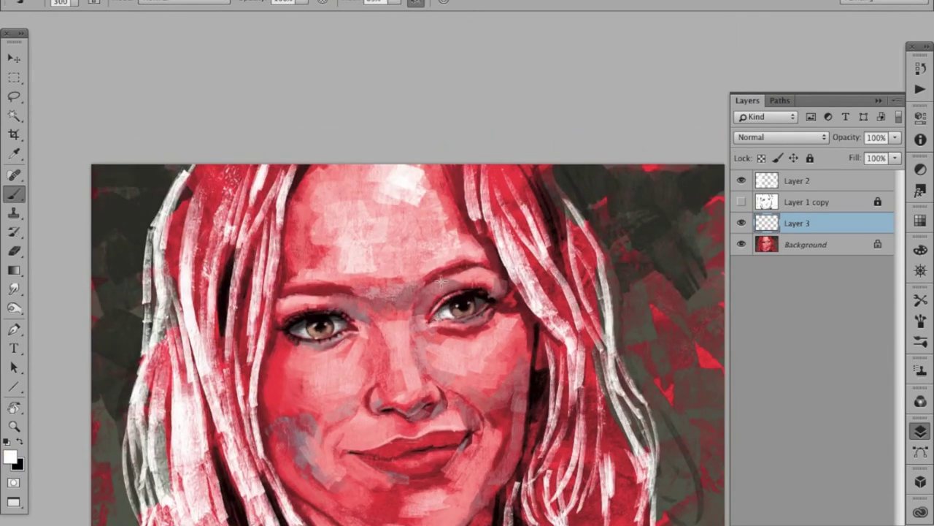
scroll(402, 396, up, 1)
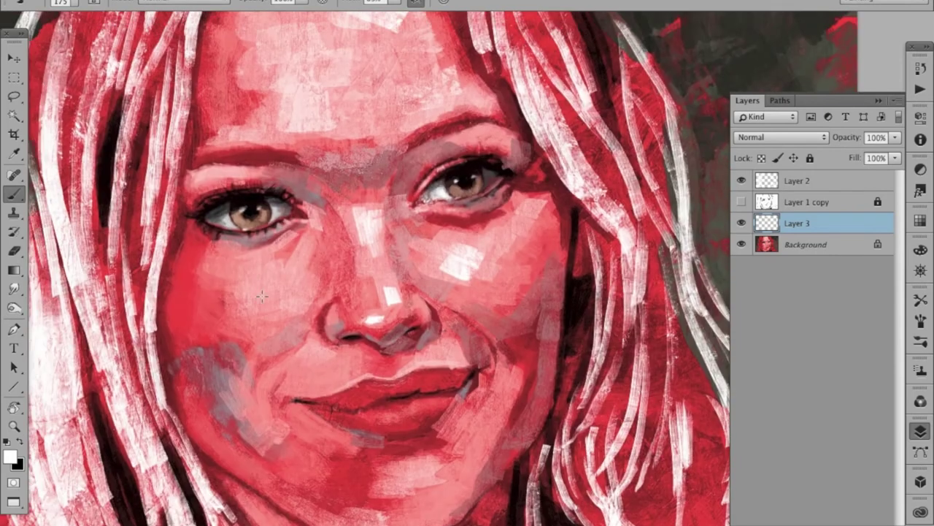
drag(260, 279, 274, 285)
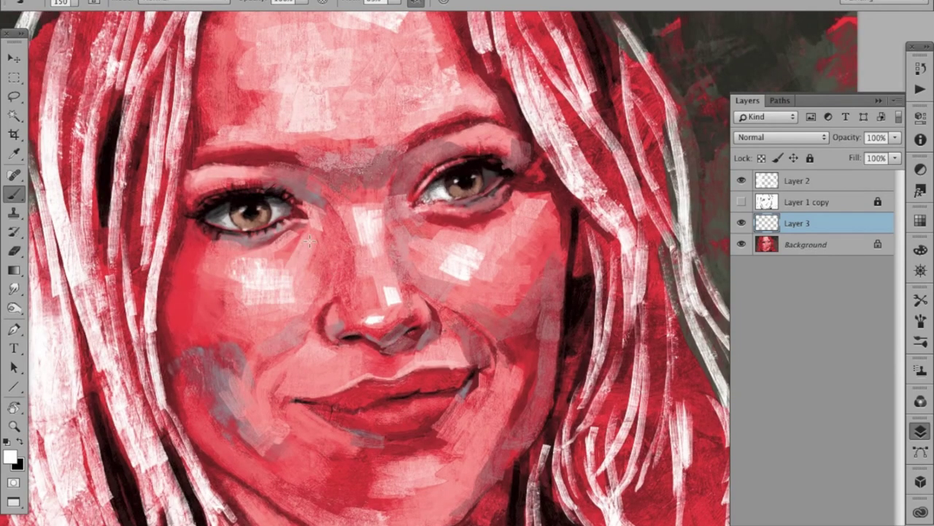
scroll(488, 363, up, 3)
key(bracketright)
drag(467, 303, 504, 266)
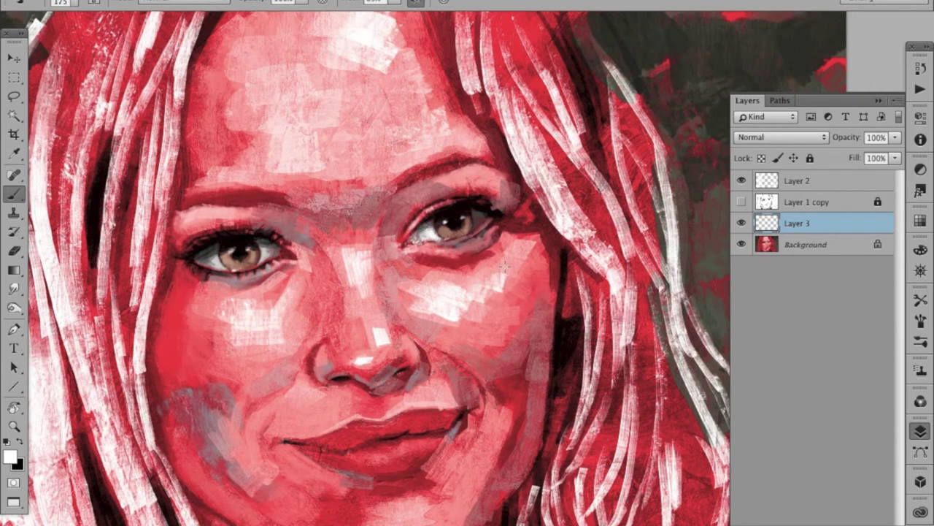
key(ctrl+z)
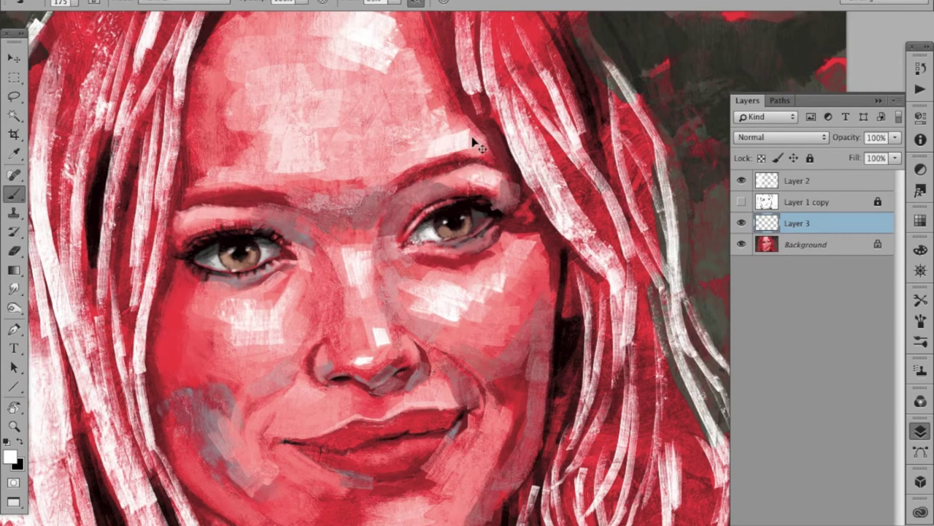
Step: Zoom out to check the portrait, zoom back in on the nose and mouth, and select the Eraser
key(h)
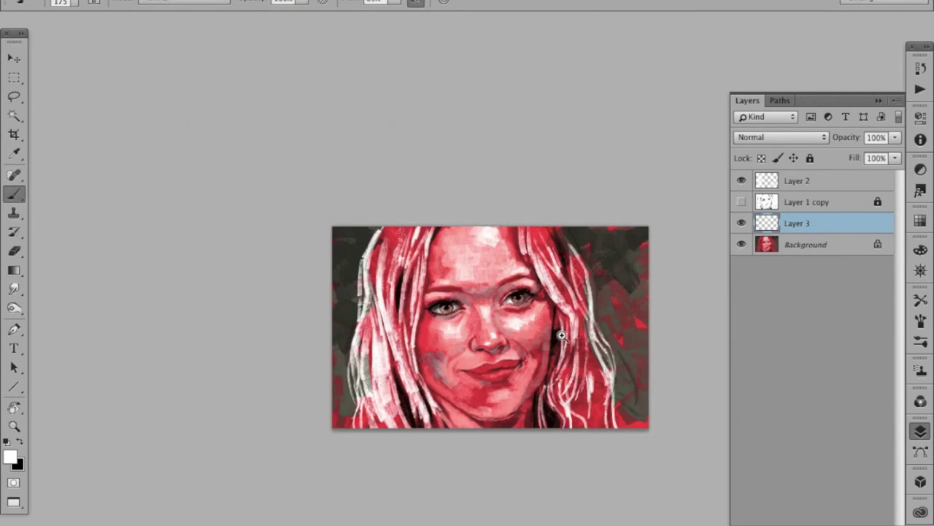
drag(260, 178, 520, 338)
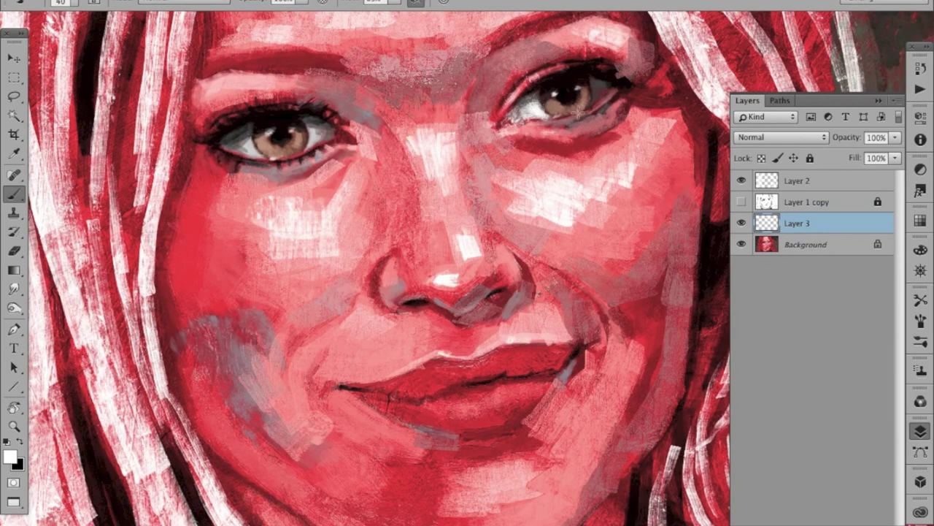
scroll(649, 297, down, 5)
key(e)
scroll(596, 271, up, 5)
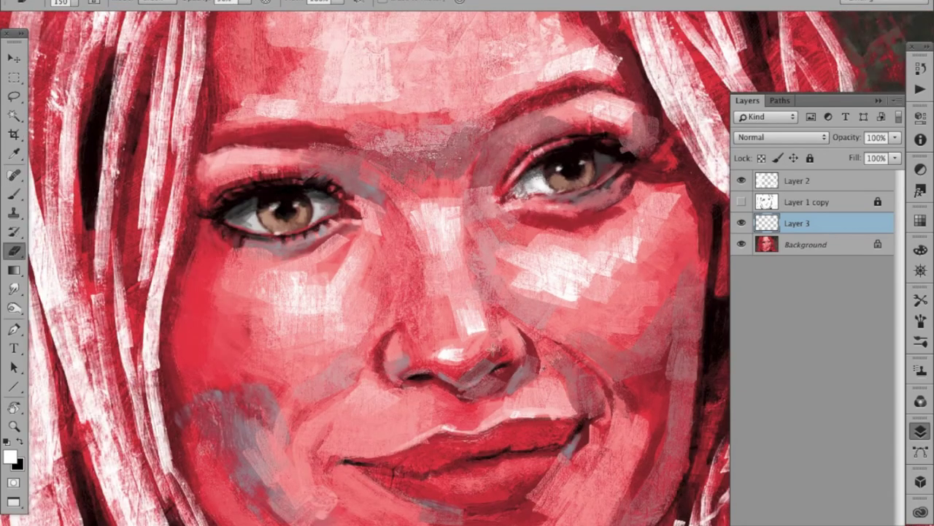
Step: Paint white highlight strokes across the forehead with the Brush
mouse_move(377, 300)
mouse_down()
mouse_move(629, 373)
mouse_move(535, 149)
mouse_up()
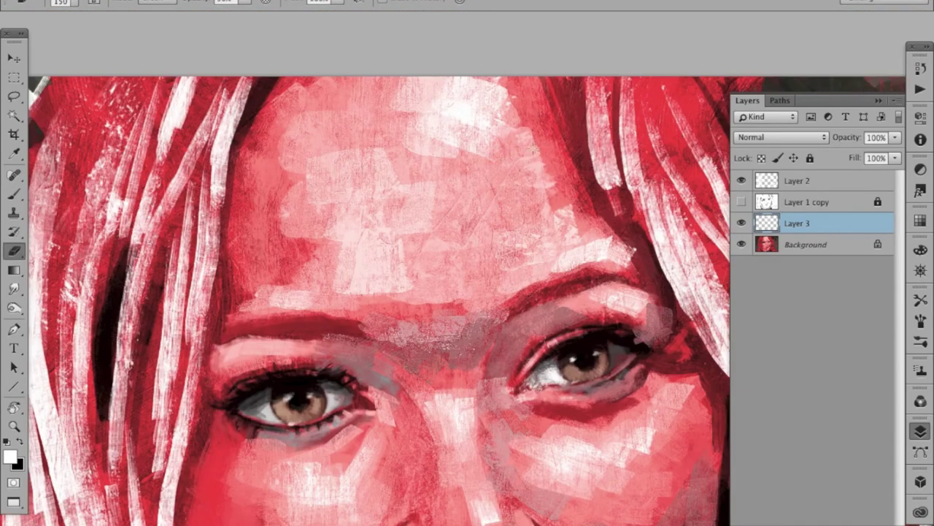
scroll(538, 246, down, 3)
scroll(773, 313, down, 2)
key(Delete)
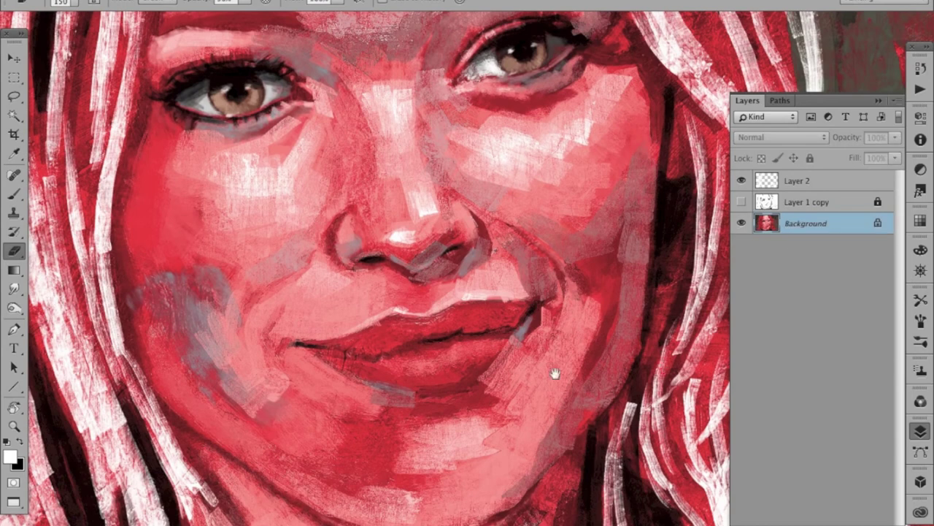
scroll(557, 370, down, 3)
key(b)
mouse_move(400, 118)
mouse_down()
mouse_move(408, 153)
mouse_move(386, 175)
mouse_up()
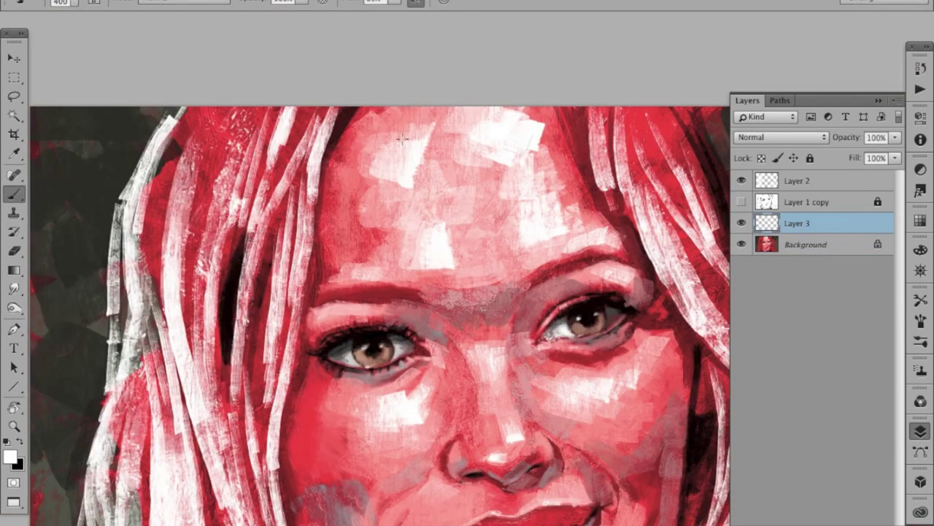
drag(416, 139, 424, 190)
mouse_move(553, 130)
mouse_down()
mouse_move(511, 161)
mouse_move(424, 177)
mouse_up()
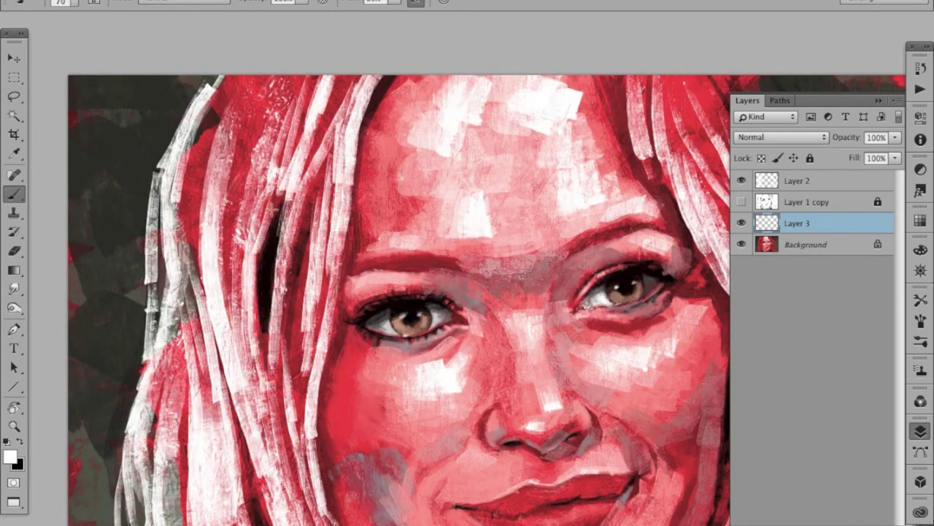
Step: Sample dark red from the hair and paint dark strokes through the hair strands beside the face
alt+click(301, 252)
drag(231, 204, 231, 276)
drag(243, 117, 229, 306)
key(bracketright)
key(bracketright)
key(bracketright)
drag(277, 76, 245, 191)
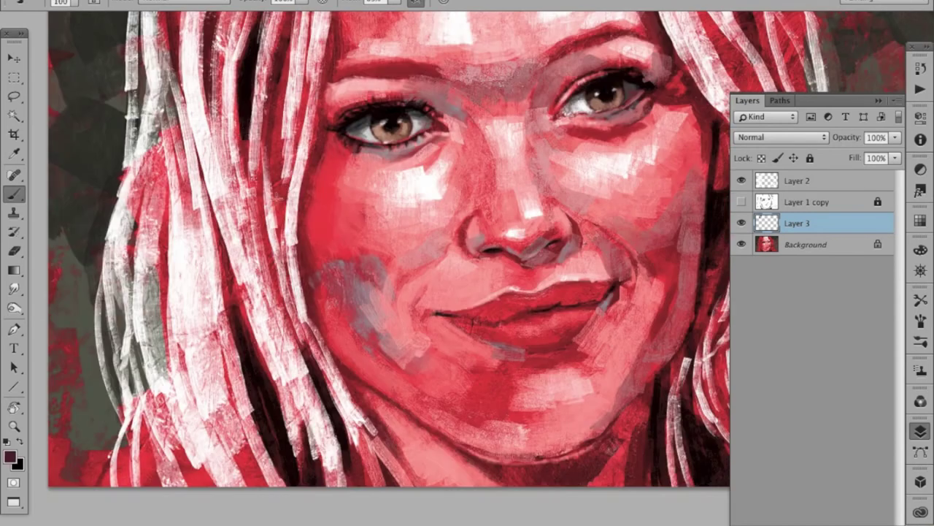
drag(303, 322, 281, 131)
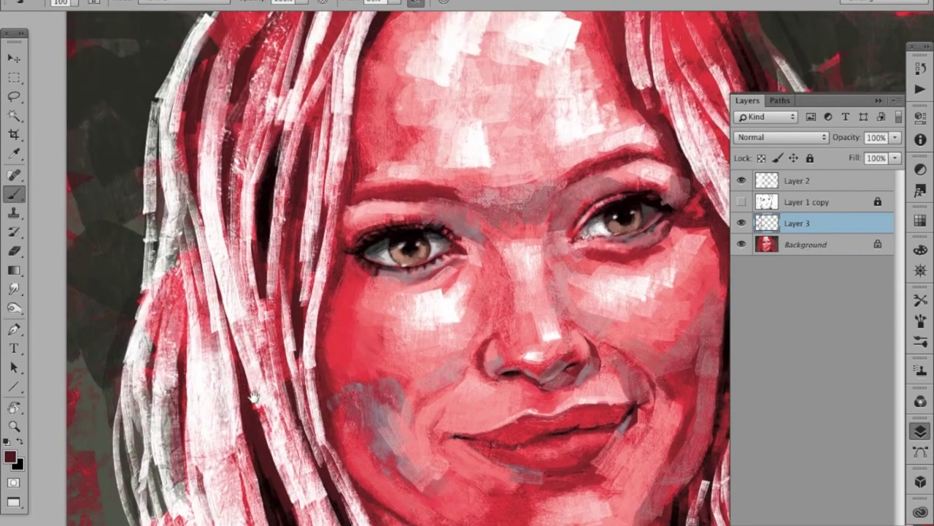
mouse_move(580, 95)
mouse_down()
mouse_move(573, 263)
mouse_move(423, 83)
mouse_up()
mouse_move(424, 365)
mouse_down()
mouse_move(430, 409)
mouse_move(489, 453)
mouse_up()
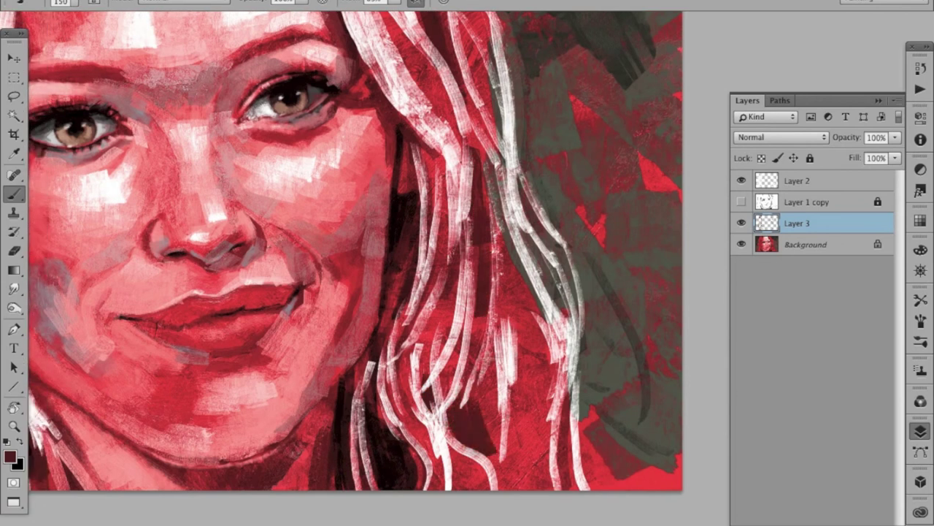
drag(489, 361, 501, 478)
key(ctrl+minus)
key(ctrl+minus)
Step: With white as the paint colour, add a new layer above Layer 2 and paint white strands in the left hair
click(797, 180)
key(ctrl+plus)
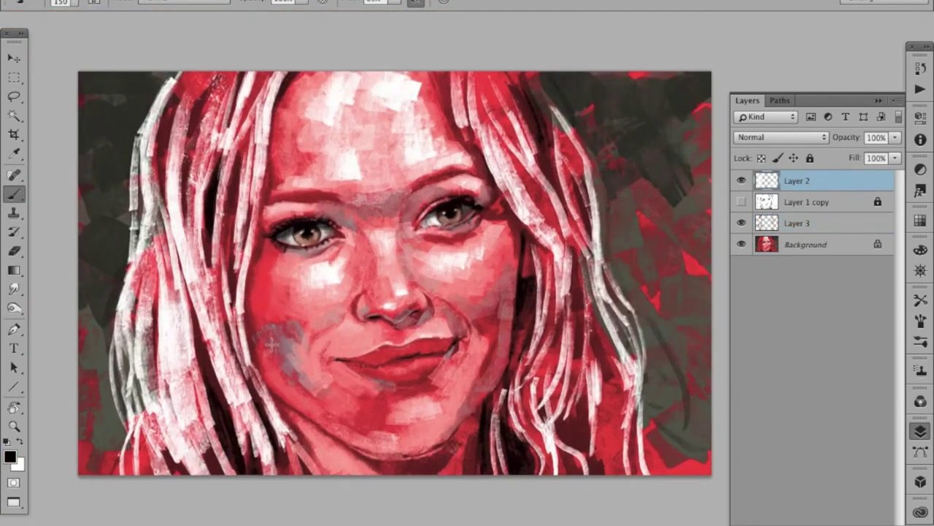
key(ctrl+plus)
drag(262, 289, 249, 438)
key(ctrl+shift+alt+n)
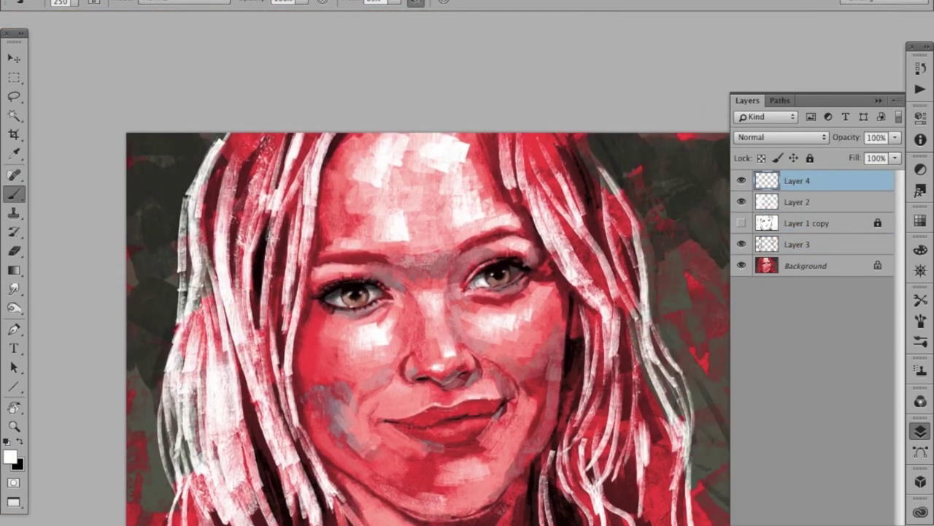
key(bracketright)
key(bracketright)
key(bracketright)
drag(362, 81, 303, 102)
Step: Paint fine white strokes into the hair left of the chin, then set the brush to 100
drag(262, 358, 226, 259)
key(bracketleft)
key(bracketleft)
key(bracketleft)
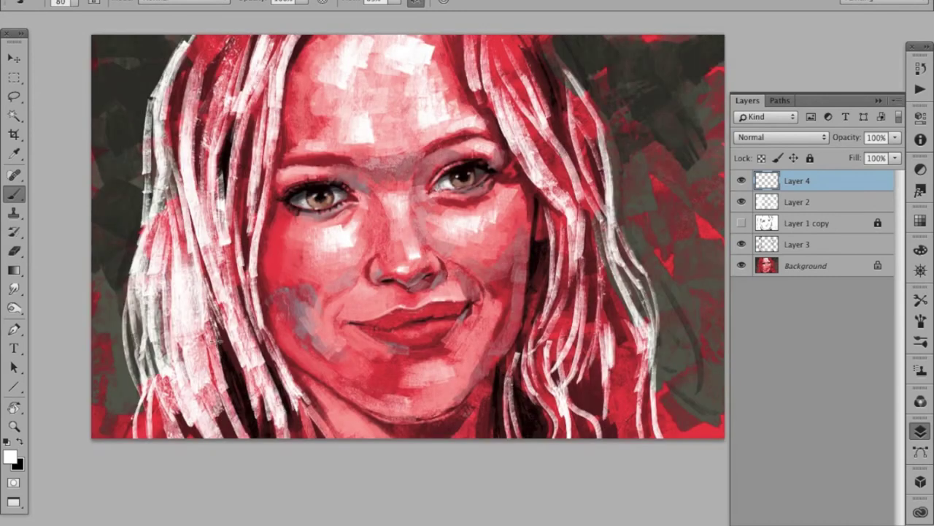
drag(226, 364, 245, 430)
key(bracketleft)
key(bracketleft)
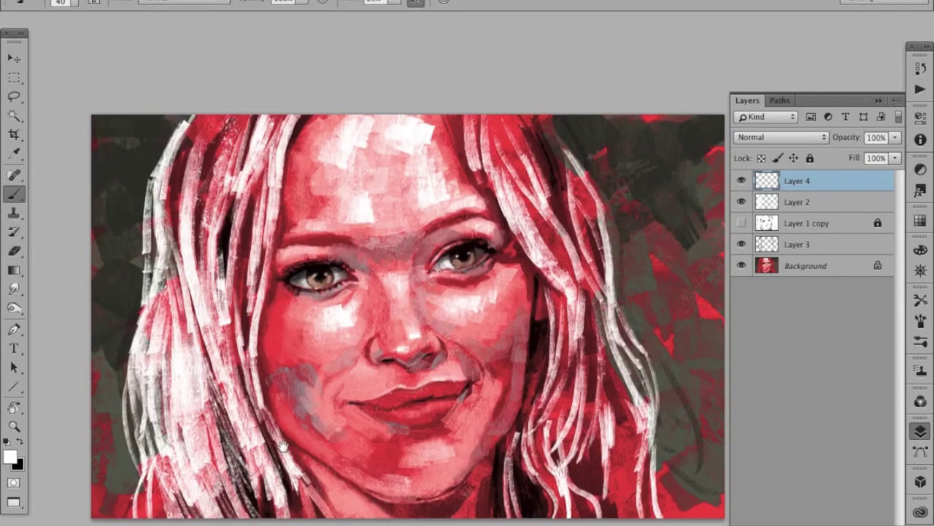
drag(219, 322, 191, 407)
key(bracketright)
key(bracketright)
key(bracketright)
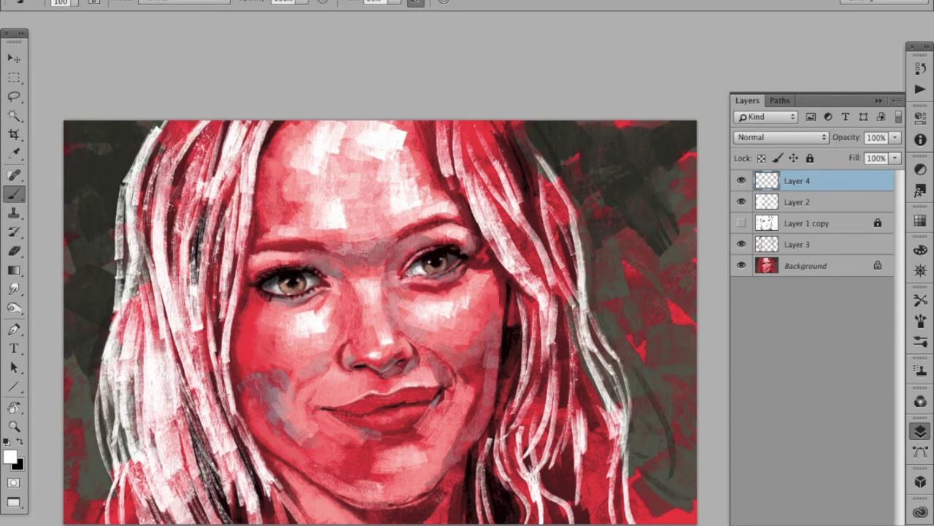
drag(219, 241, 127, 263)
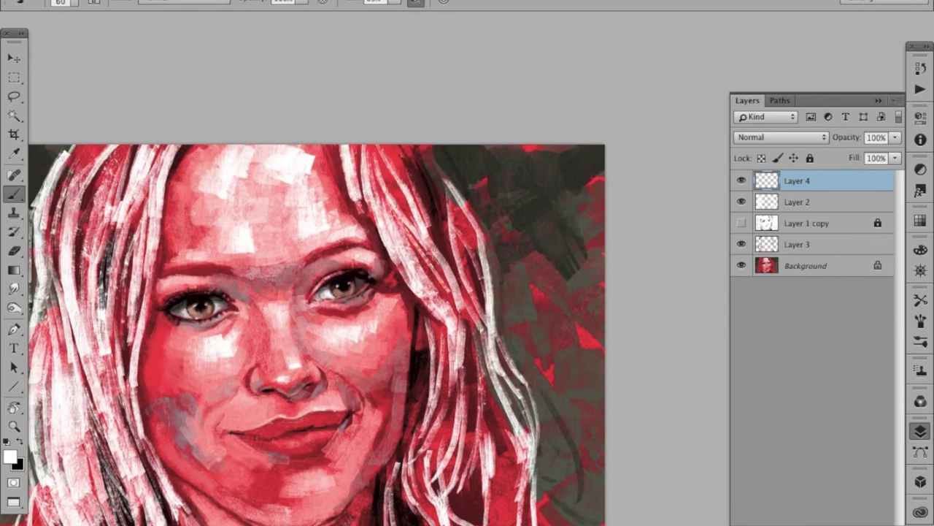
Step: Paint white strands from the crown down over the lower-right hair with a 200 brush
drag(341, 154, 456, 325)
key(bracketright)
key(bracketright)
key(bracketright)
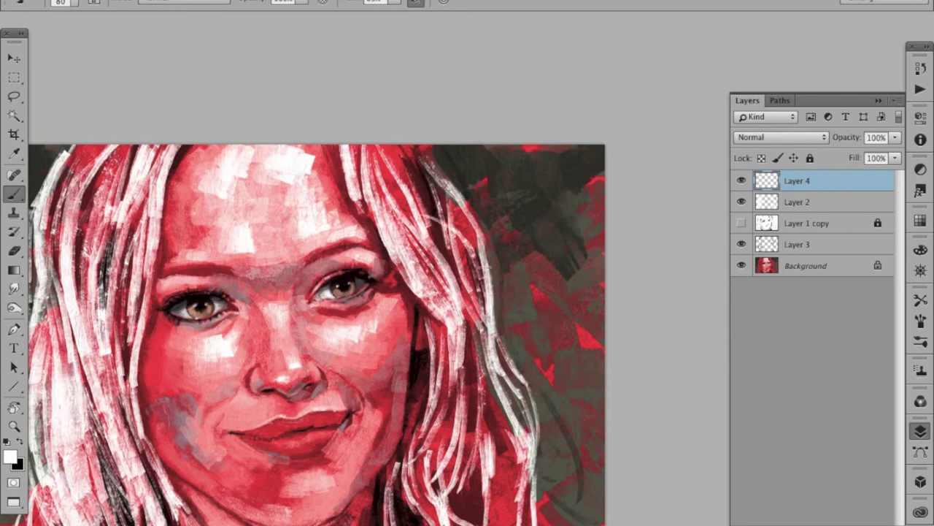
drag(434, 192, 381, 97)
drag(414, 275, 379, 438)
drag(394, 387, 424, 449)
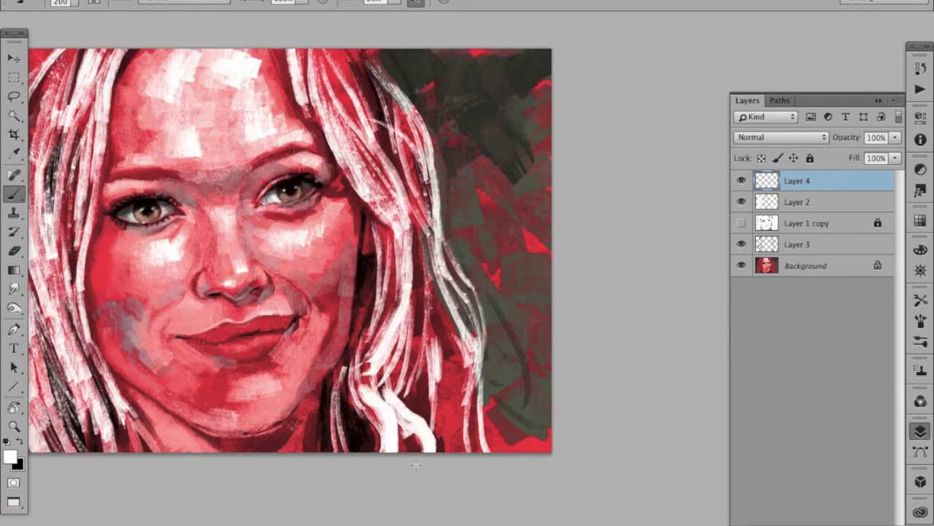
drag(420, 350, 445, 438)
drag(453, 358, 441, 436)
Step: Add white strands along the right hair edge and near the lower-right corner with a 300 brush
drag(418, 288, 470, 444)
mouse_move(409, 255)
mouse_down()
mouse_move(476, 424)
mouse_move(544, 442)
mouse_up()
drag(475, 383, 529, 447)
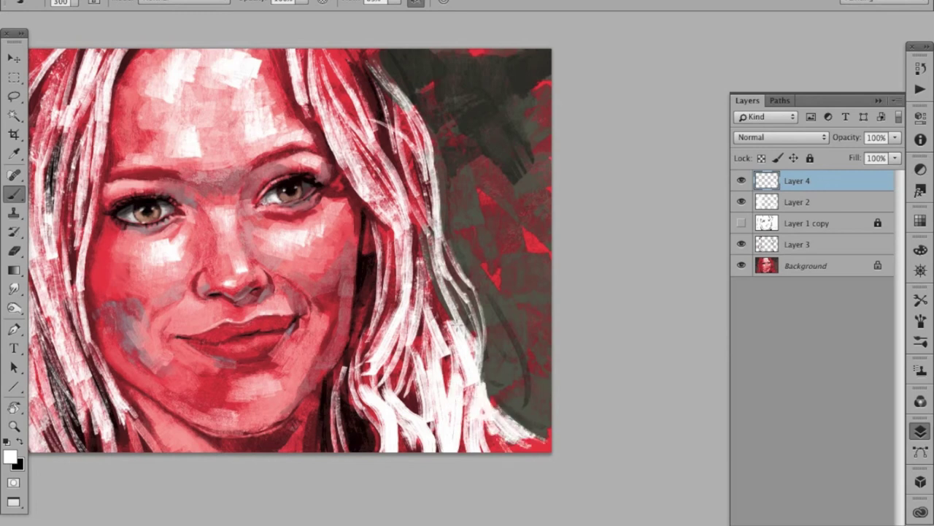
key(bracketright)
key(bracketright)
drag(419, 325, 460, 395)
drag(402, 350, 467, 449)
Step: Zoom out to fit the painting and paint white strands over the lower-left hair
key(ctrl+minus)
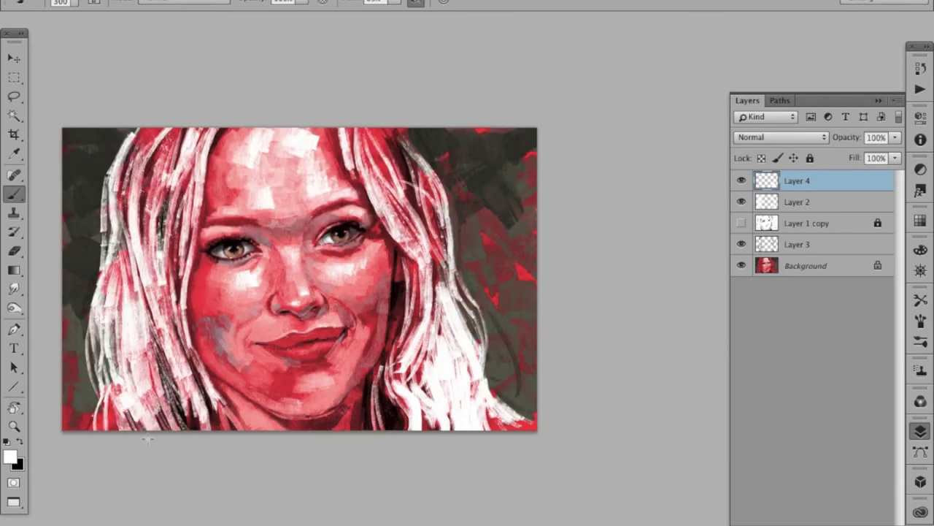
drag(146, 372, 176, 438)
mouse_move(126, 334)
mouse_down()
mouse_move(101, 430)
mouse_move(91, 431)
mouse_up()
key(bracketleft)
key(bracketleft)
scroll(292, 292, up, 2)
key(bracketleft)
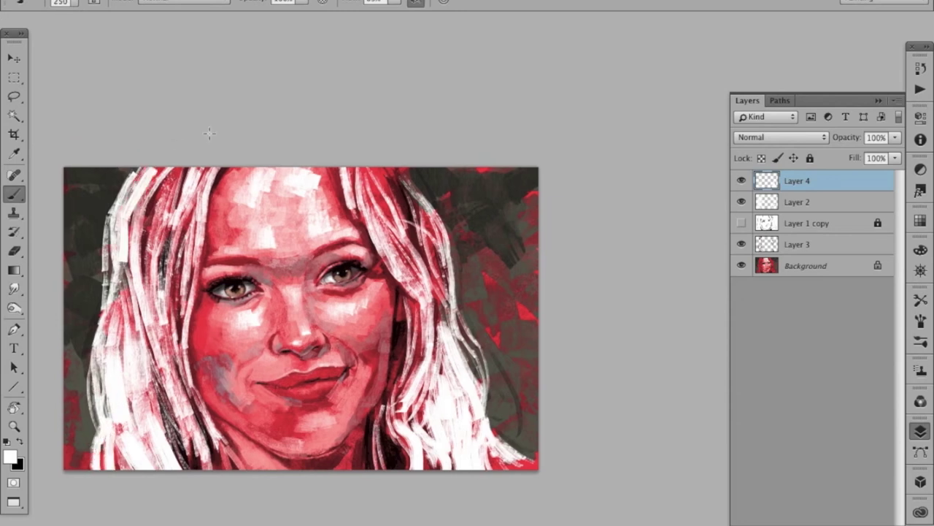
Step: Paint white strokes down the upper-left hair strands
mouse_move(157, 175)
mouse_down()
mouse_move(150, 268)
mouse_move(167, 268)
mouse_move(183, 394)
mouse_up()
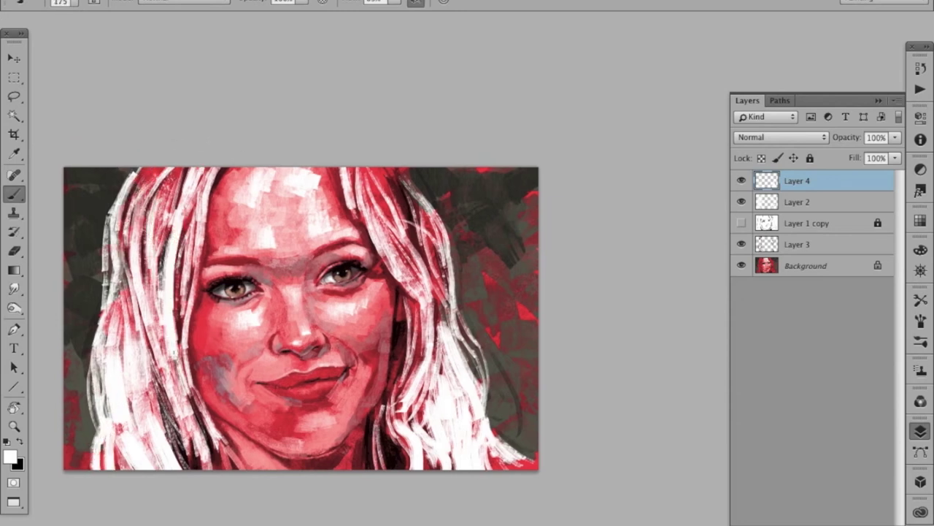
drag(157, 317, 212, 468)
drag(194, 388, 197, 428)
drag(164, 200, 161, 260)
drag(183, 168, 168, 203)
drag(213, 175, 199, 228)
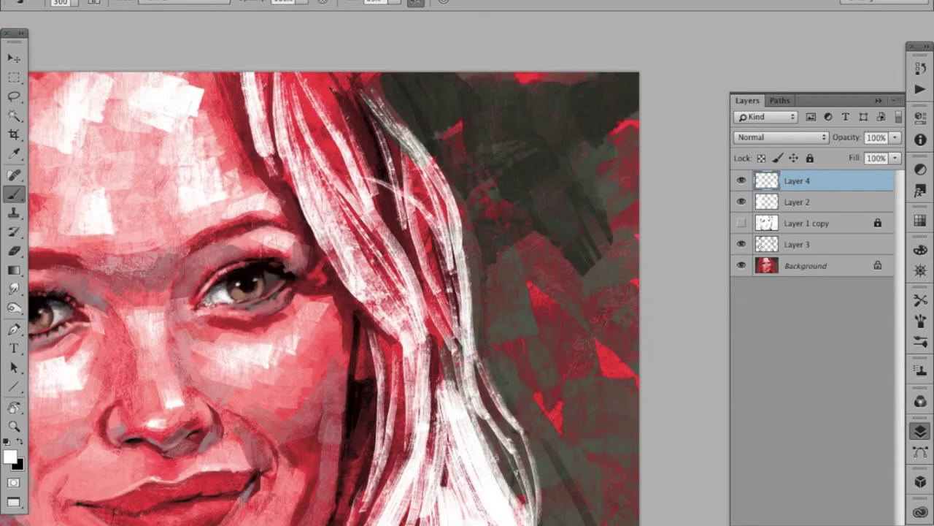
Step: Paint white strokes over the right hair, then collapse the Layers panel to widen the canvas
drag(402, 215, 453, 402)
drag(458, 252, 467, 340)
mouse_move(482, 270)
mouse_down()
mouse_move(485, 324)
mouse_move(503, 365)
mouse_up()
drag(478, 244, 507, 274)
key(ctrl+minus)
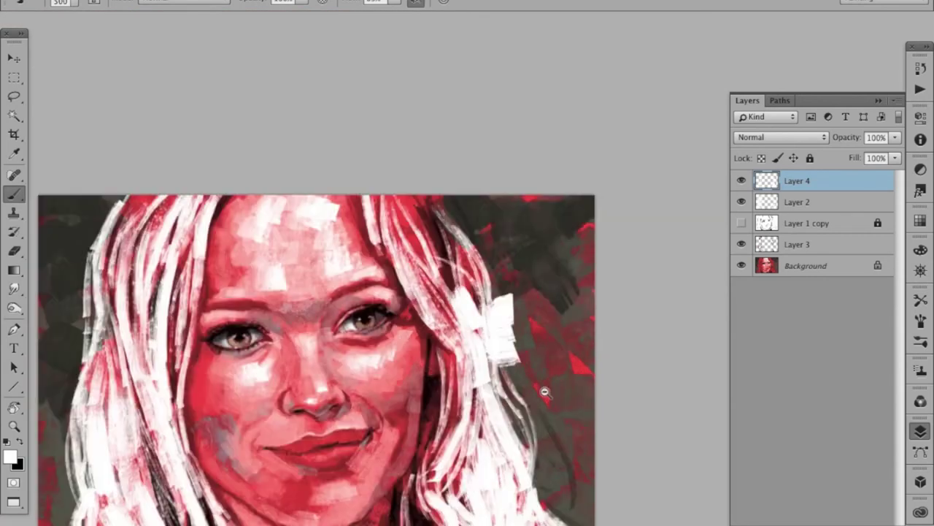
drag(365, 328, 471, 226)
key(F7)
Step: Paint white strokes on the upper-left and right hair with a 400 brush
drag(187, 163, 219, 124)
key(bracketleft)
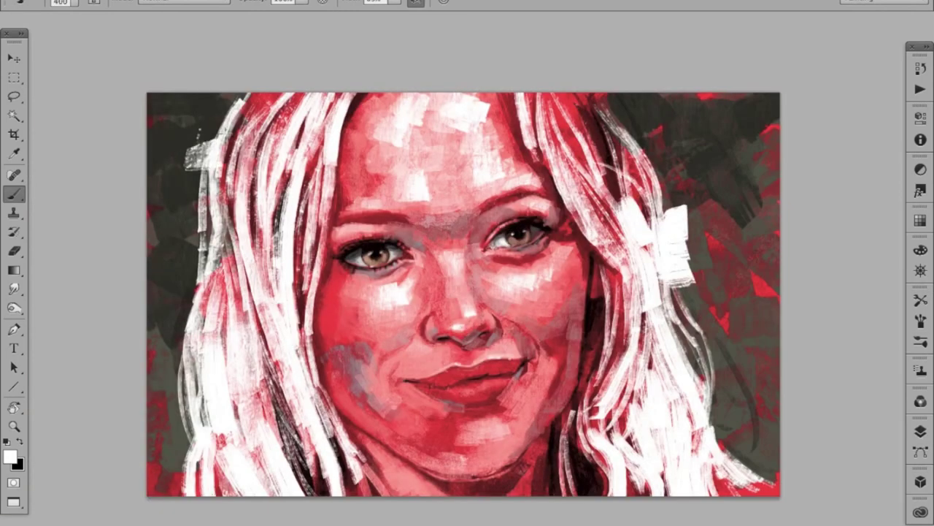
drag(701, 237, 660, 205)
drag(613, 223, 635, 274)
mouse_move(610, 131)
mouse_down()
mouse_move(609, 175)
mouse_move(628, 204)
mouse_up()
Step: Paint red strokes over the right side of the hair
alt+click(582, 149)
drag(576, 99, 544, 175)
drag(511, 292, 401, 330)
drag(522, 215, 475, 285)
mouse_move(507, 162)
mouse_down()
mouse_move(471, 203)
mouse_move(473, 191)
mouse_up()
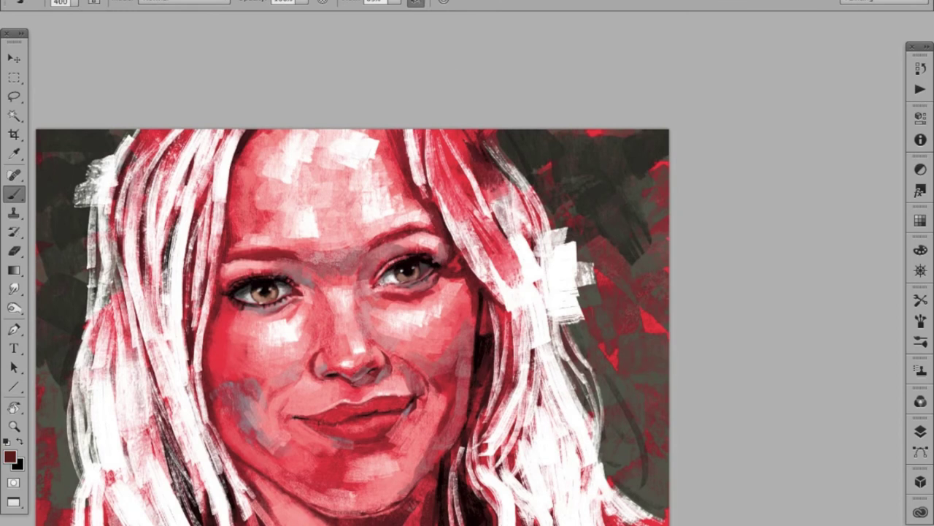
mouse_move(458, 478)
mouse_down()
mouse_move(458, 393)
mouse_move(489, 310)
mouse_move(486, 357)
mouse_up()
Step: With a 300 brush, add dark red strokes to the right hair and small touch-ups
key(bracketleft)
drag(540, 270, 544, 355)
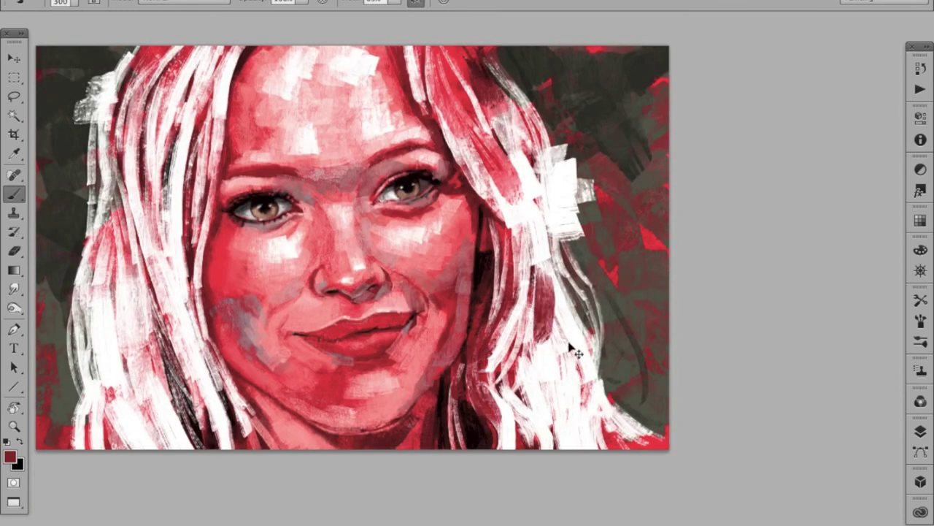
mouse_move(544, 438)
mouse_down()
mouse_move(536, 350)
mouse_move(580, 427)
mouse_up()
drag(365, 256, 426, 273)
drag(241, 270, 252, 365)
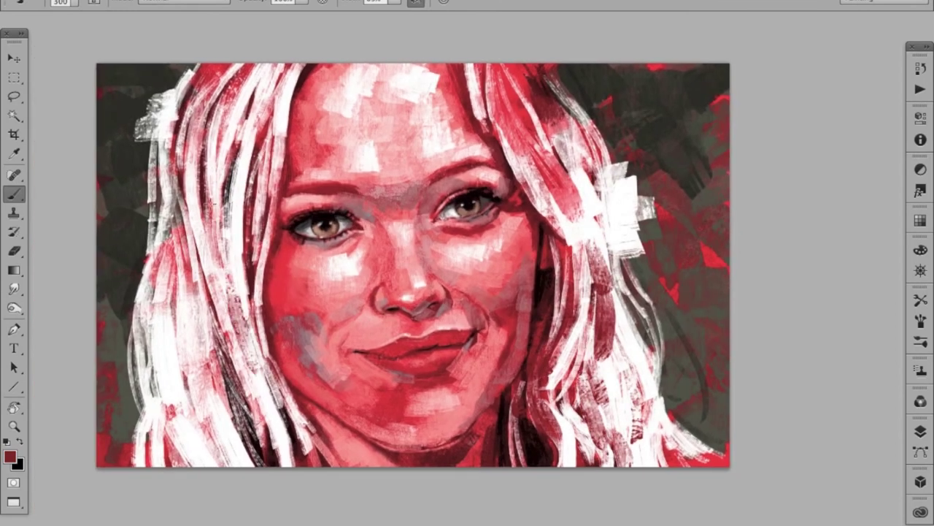
drag(215, 200, 234, 307)
Step: Paint dark strokes down the left hair and the right hair with a 600 brush
drag(237, 160, 245, 281)
key(bracketright)
key(bracketright)
key(bracketright)
drag(278, 395, 313, 467)
drag(307, 427, 281, 467)
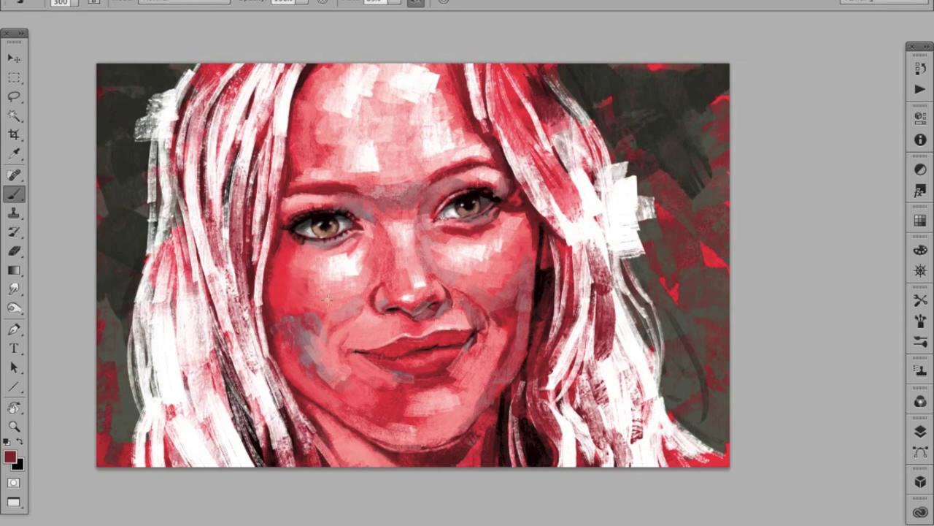
drag(289, 409, 270, 467)
mouse_move(219, 405)
mouse_down()
mouse_move(248, 467)
mouse_move(234, 468)
mouse_up()
mouse_move(201, 401)
mouse_down()
mouse_move(179, 449)
mouse_move(197, 467)
mouse_up()
drag(617, 303, 620, 406)
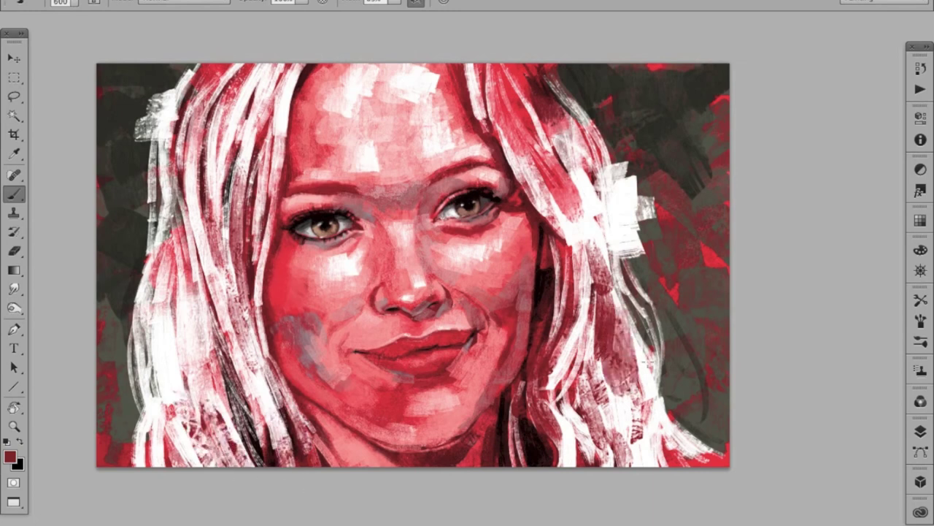
Step: Switch to white and paint strokes over the right hair
alt+click(634, 362)
drag(631, 332, 635, 402)
drag(609, 300, 611, 365)
drag(613, 328, 620, 406)
Step: Dab white splatter along the hair edges with a 300 brush
key(bracketleft)
key(bracketleft)
key(bracketleft)
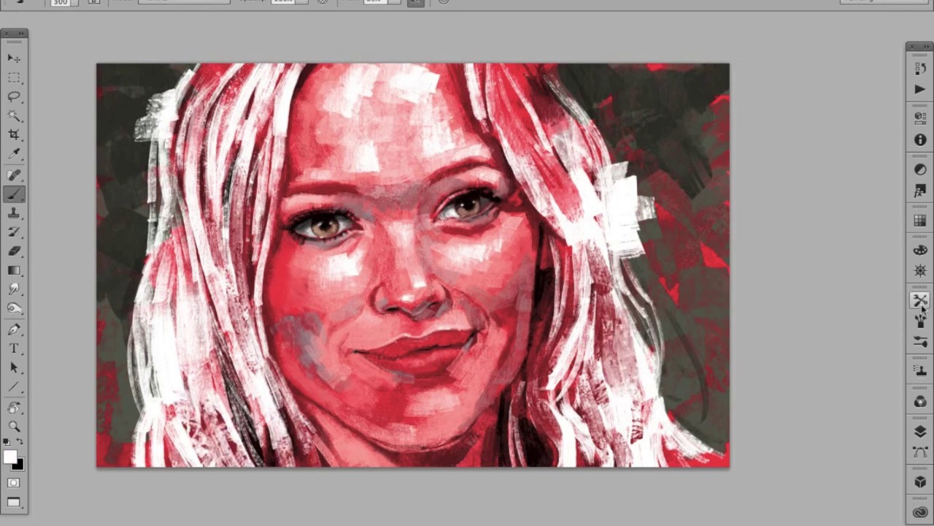
click(921, 431)
click(632, 282)
click(654, 340)
click(131, 406)
alt+click(710, 259)
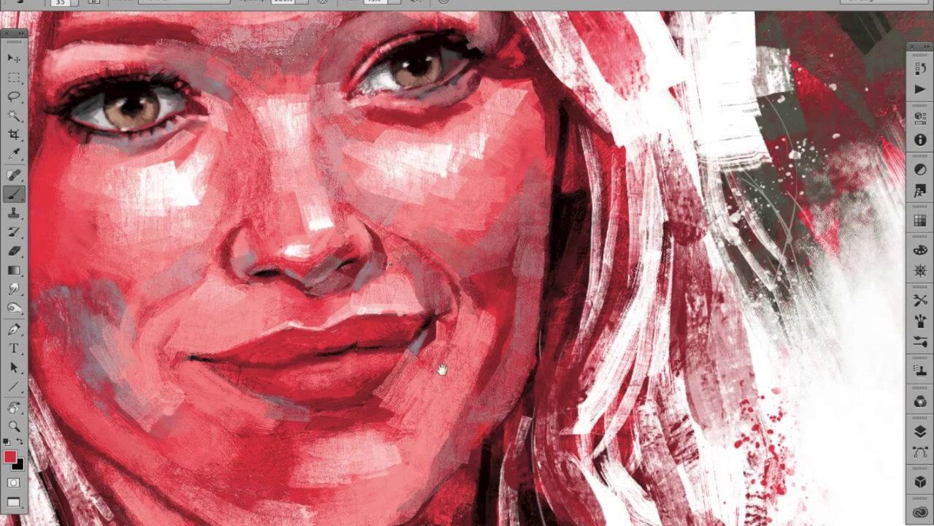
drag(442, 371, 490, 382)
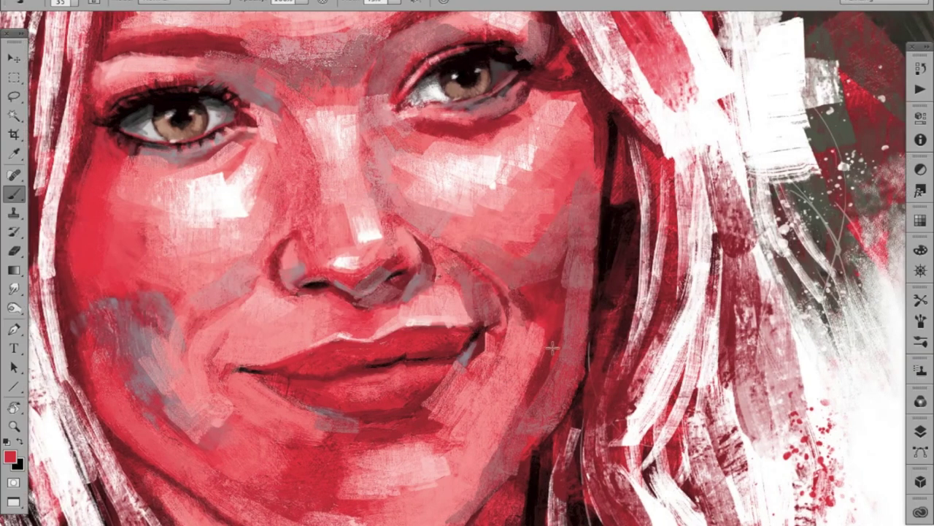
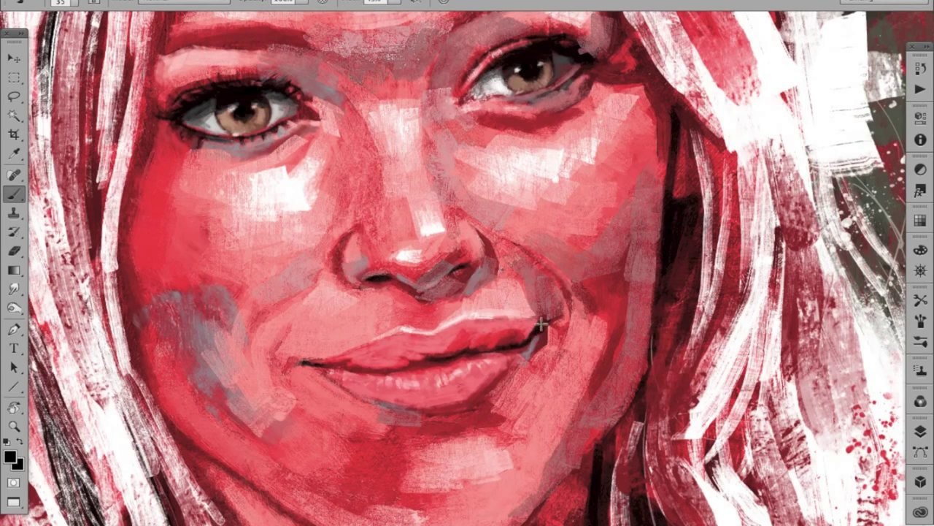
Step: Sample the dark red at the lip corner as the paint colour and show the Layers panel
alt+click(524, 343)
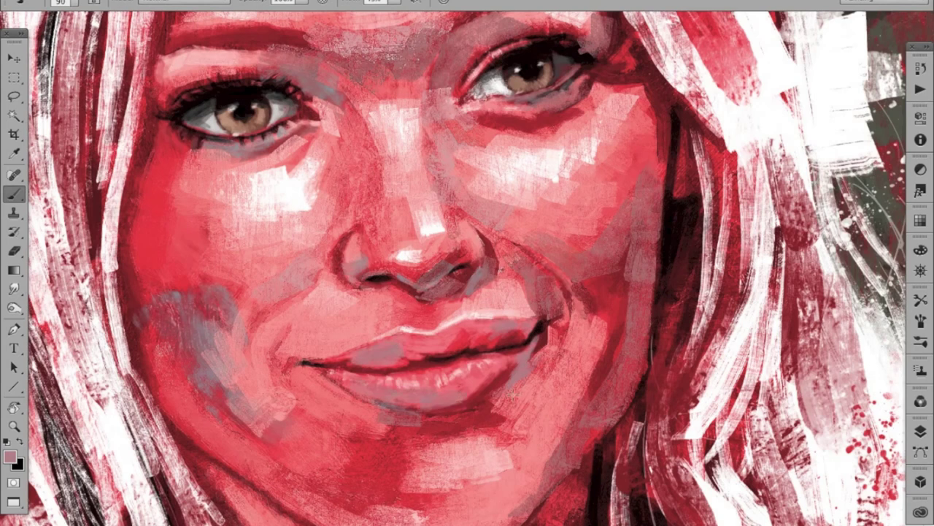
key(ctrl+0)
ctrl+click(555, 460)
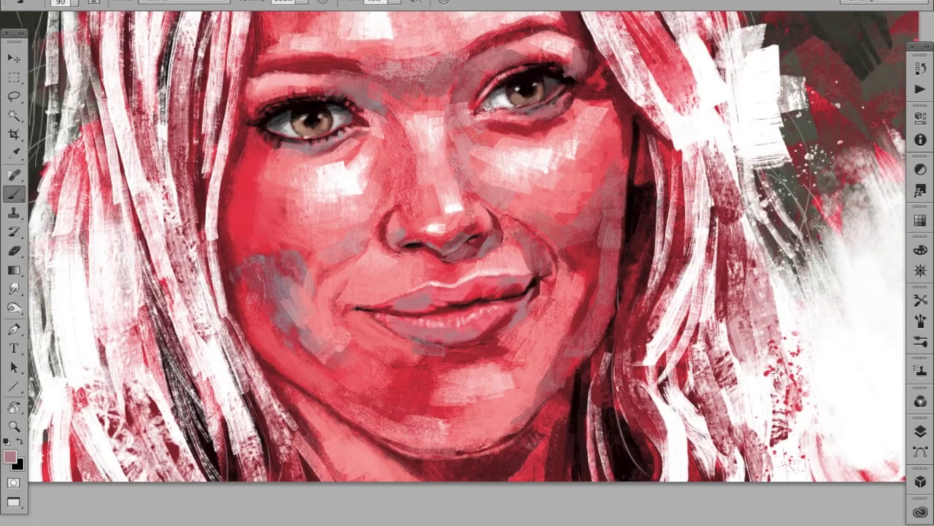
key(F7)
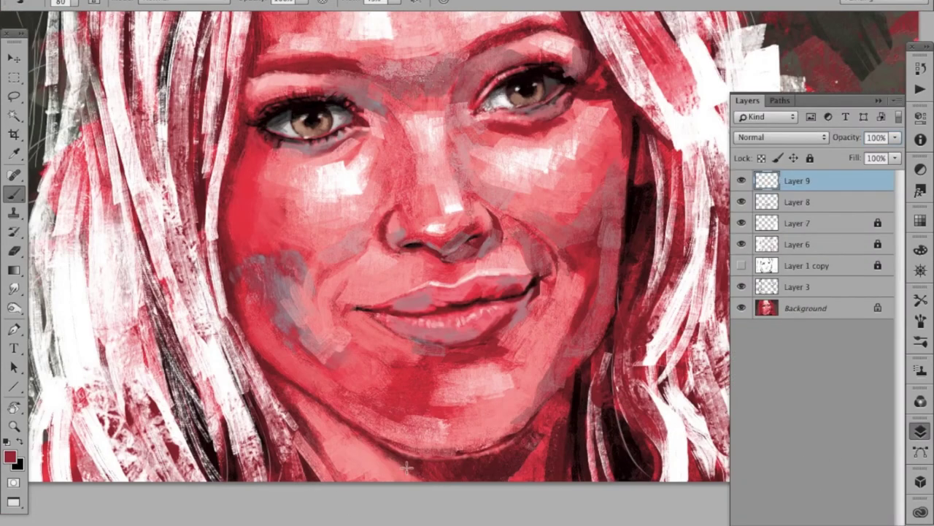
Step: Enlarge the brush to 100, sample salmon pink from the skin, then enlarge the brush to 250
scroll(367, 432, right, 3)
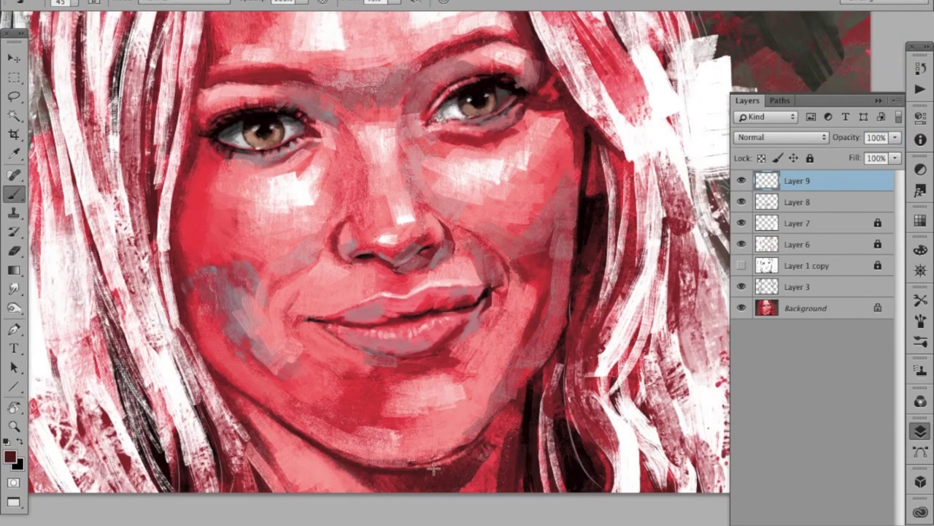
key(bracketright)
key(bracketright)
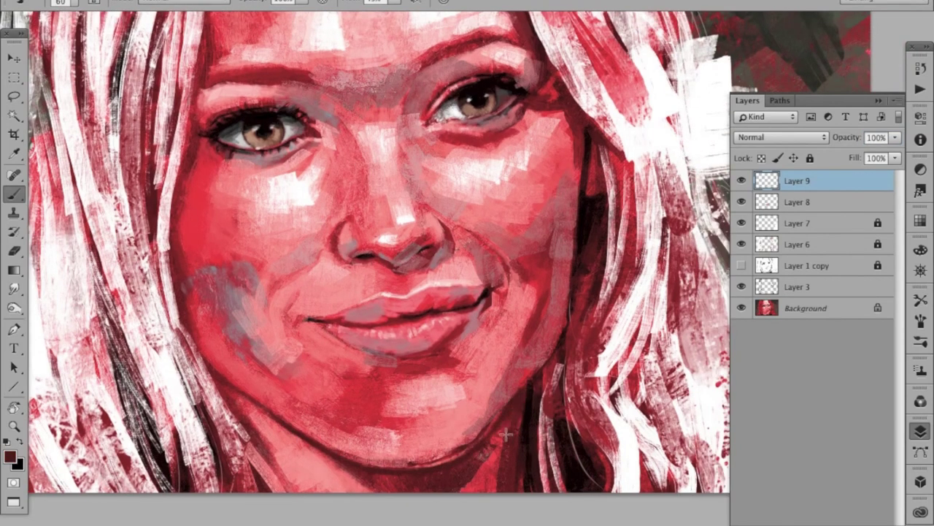
key(bracketright)
key(bracketright)
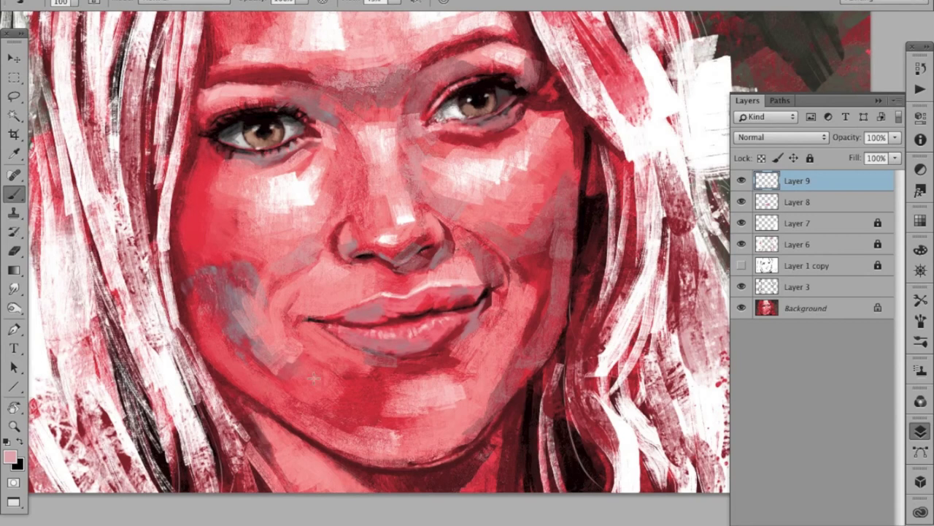
alt+click(272, 441)
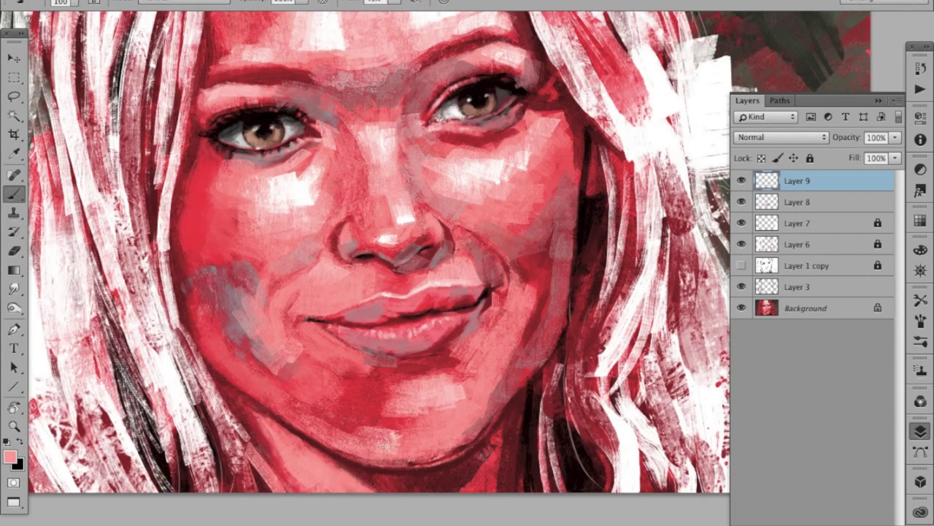
scroll(241, 350, up, 3)
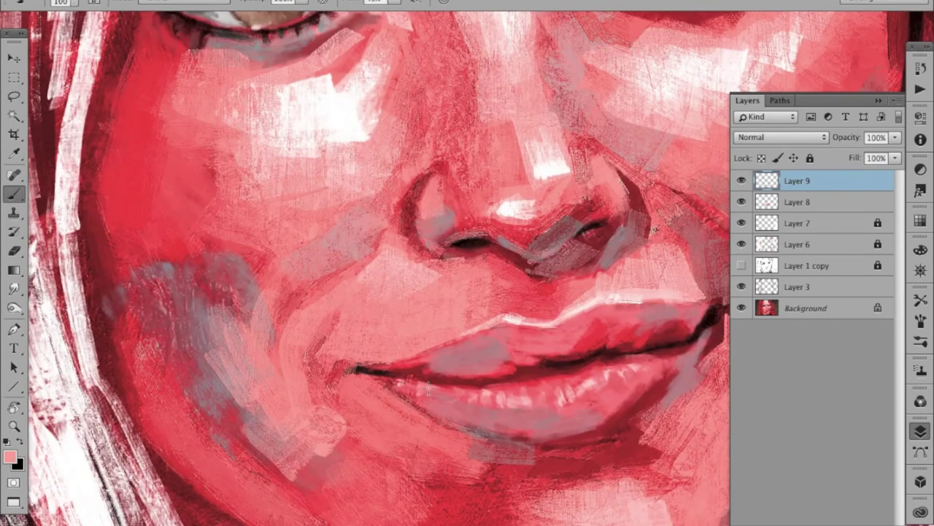
scroll(219, 340, down, 3)
key(bracketright)
key(bracketright)
key(bracketright)
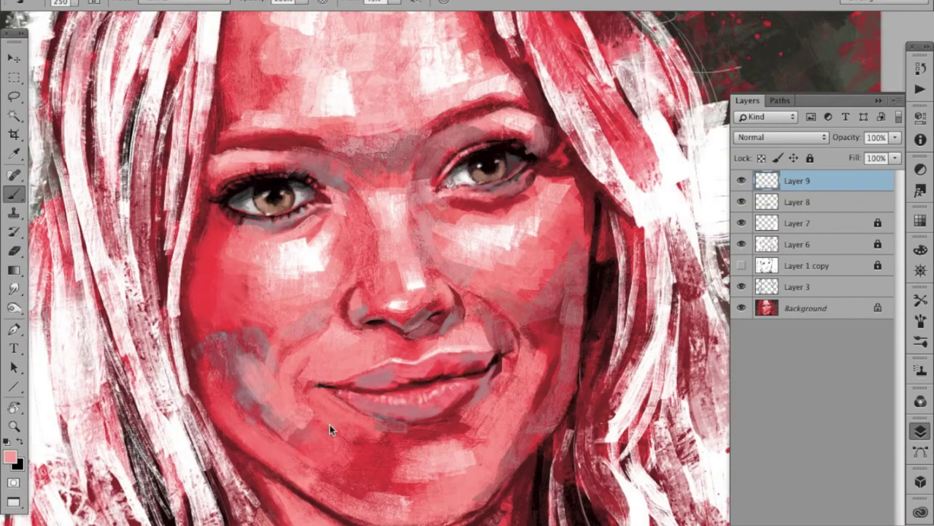
scroll(319, 461, down, 3)
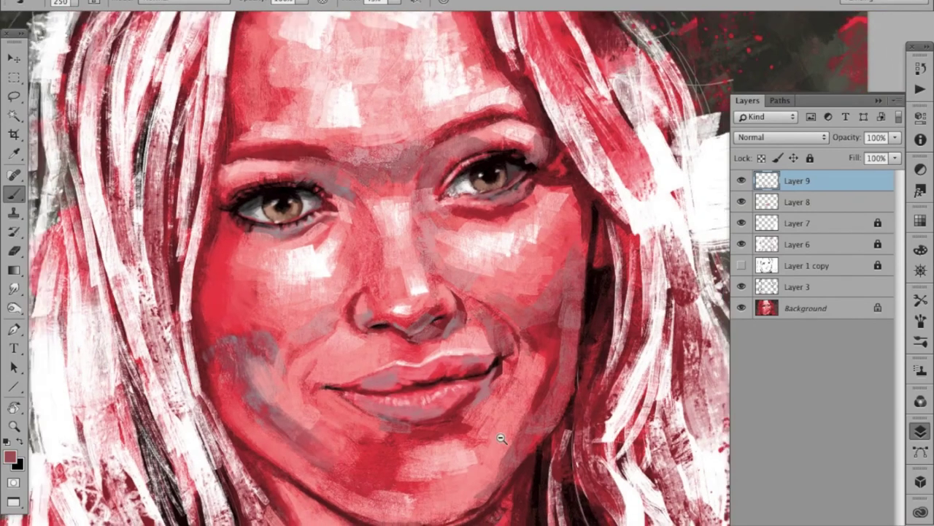
scroll(374, 432, up, 3)
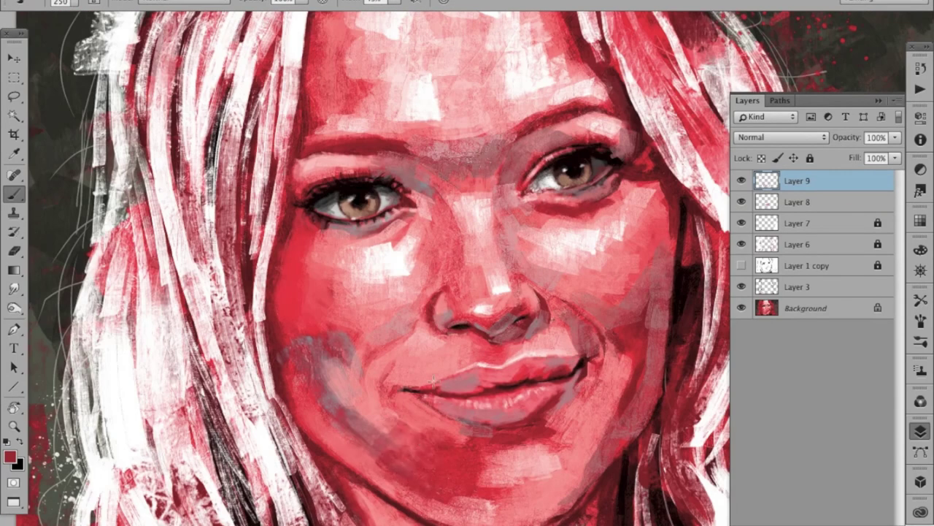
scroll(609, 335, down, 3)
Step: Zoom to the nose and sample paint colours from the face: white, then red, then a darker red
scroll(657, 409, up, 2)
alt+click(633, 443)
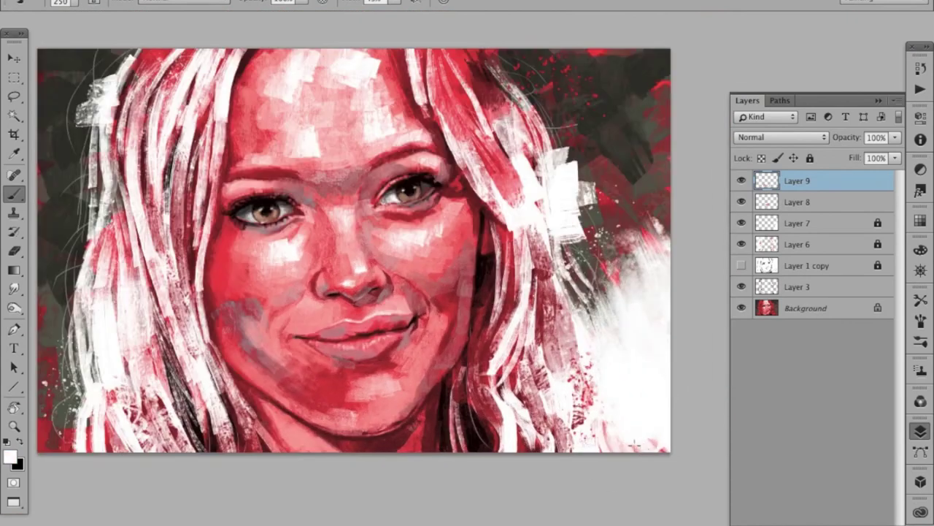
scroll(680, 236, down, 2)
scroll(681, 363, down, 1)
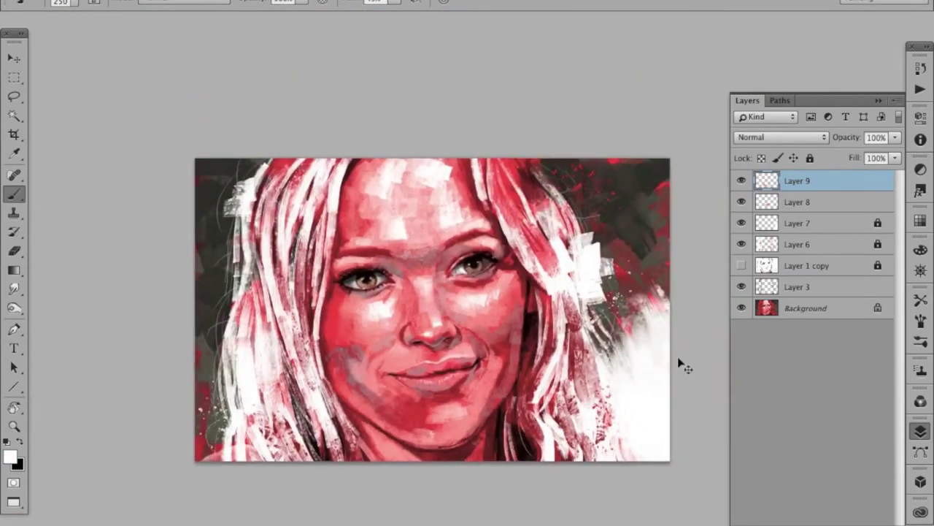
scroll(512, 425, up, 1)
scroll(438, 446, up, 1)
alt+click(435, 452)
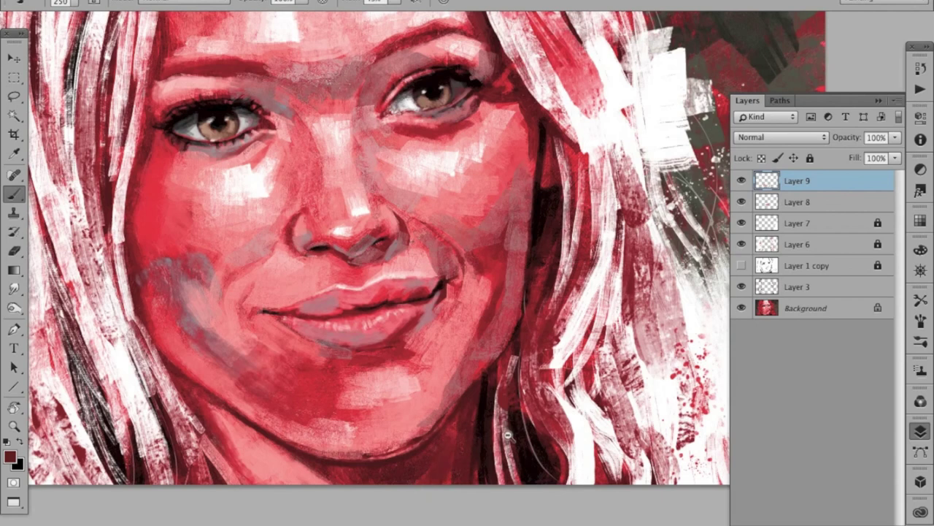
scroll(427, 485, up, 2)
alt+click(434, 449)
scroll(480, 449, down, 3)
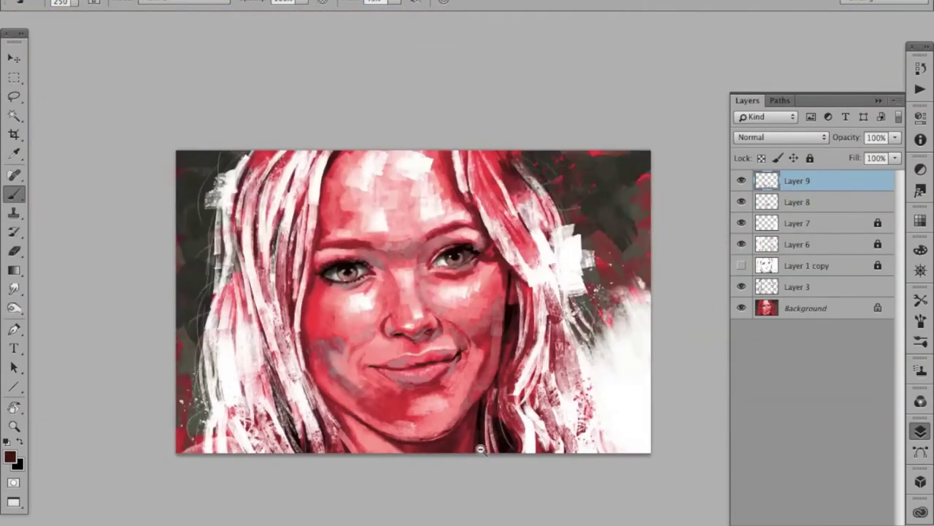
scroll(381, 325, up, 4)
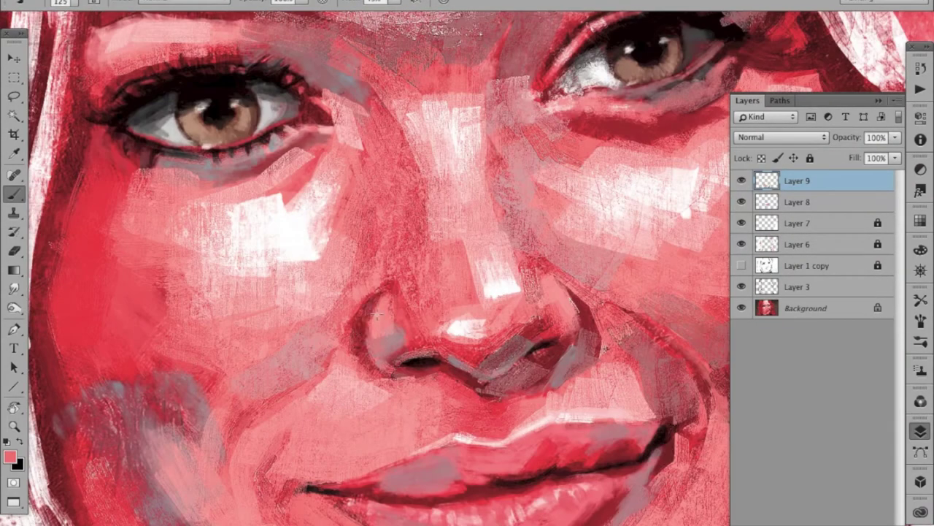
Step: At brush size 60, paint light pink strokes to reshape the left nostril edge
key(bracketleft)
key(bracketleft)
key(bracketleft)
drag(378, 314, 378, 297)
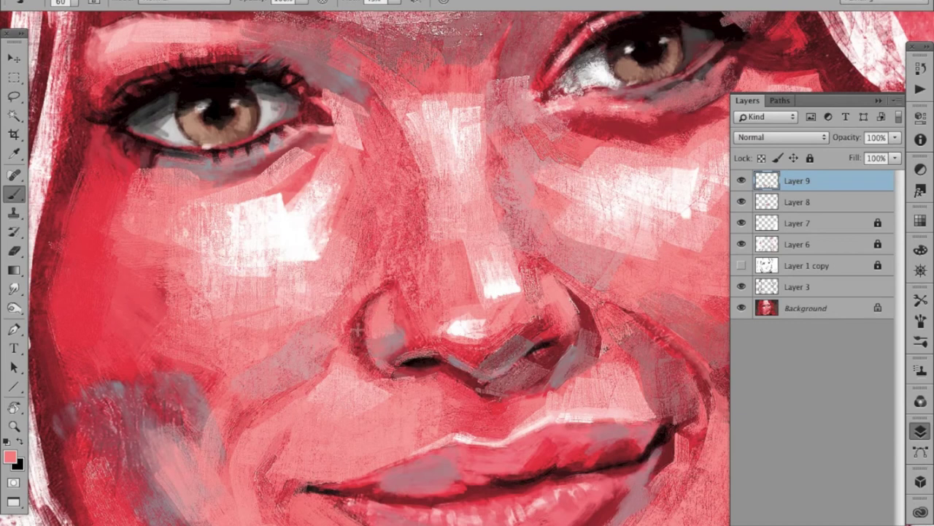
drag(357, 330, 362, 311)
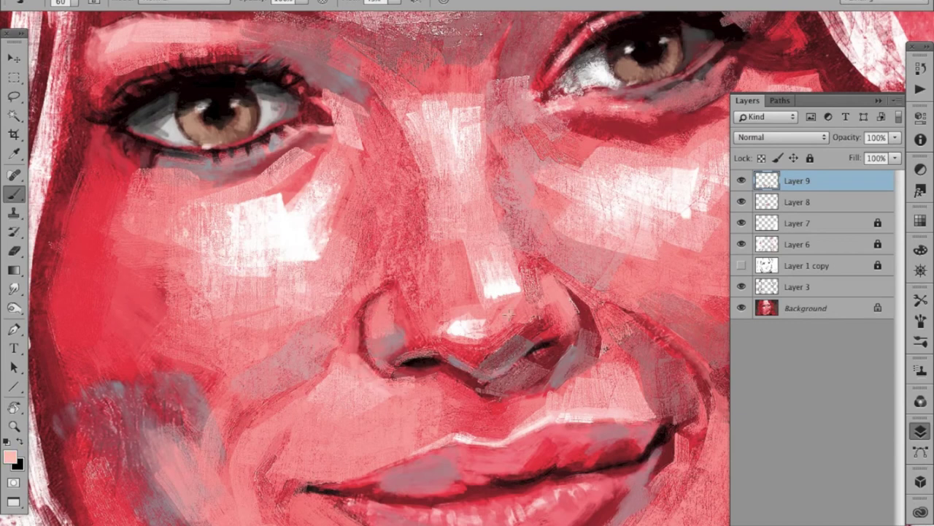
scroll(509, 314, down, 2)
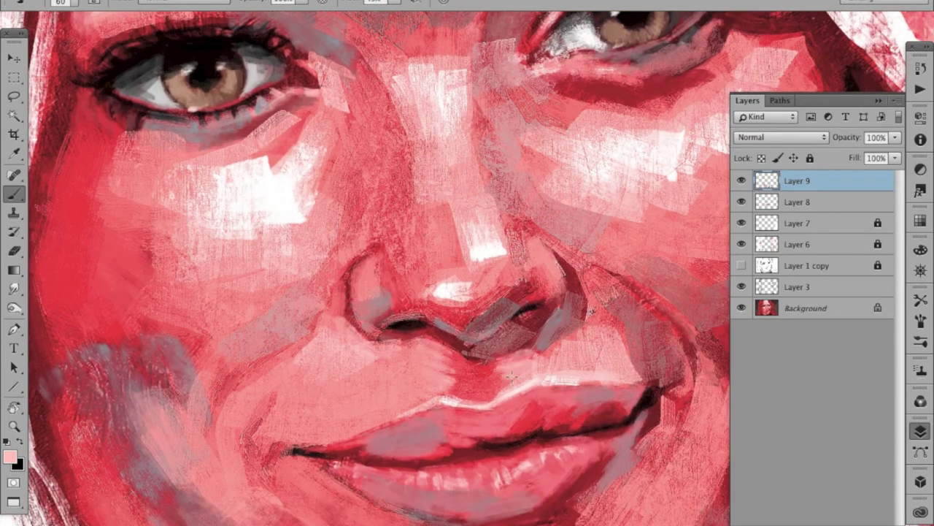
Step: Zoom out, zoom in on the mouth, and sample dark red from around it
key(ctrl+minus)
key(ctrl+minus)
key(ctrl+minus)
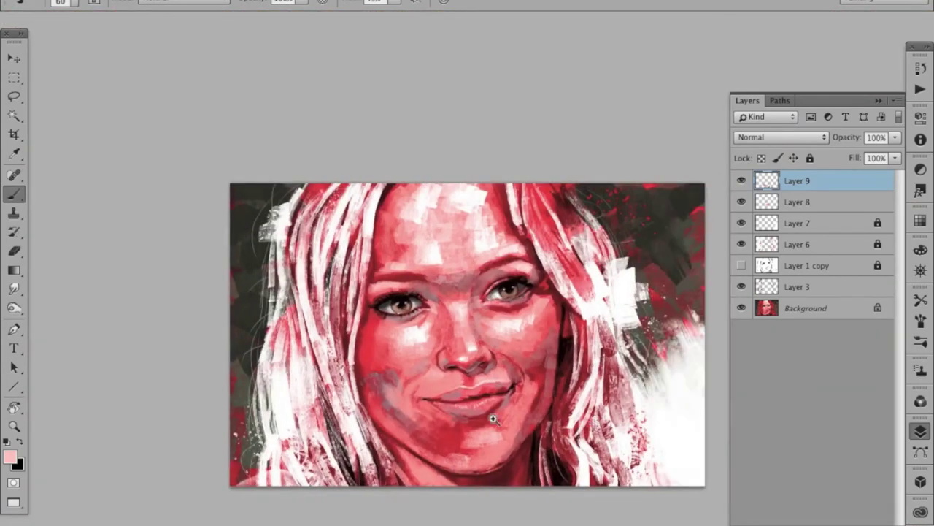
ctrl+click(494, 419)
ctrl+click(461, 423)
alt+click(463, 402)
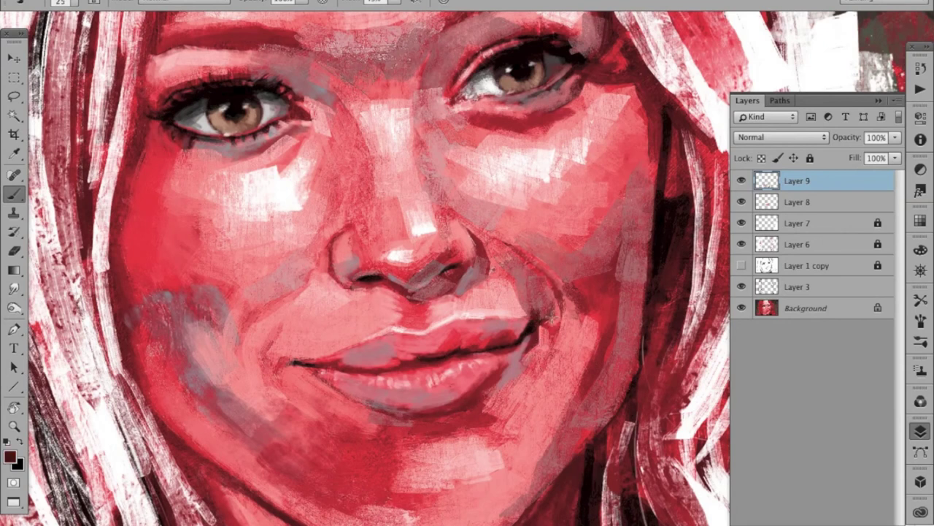
Step: Recentre the face and toggle Layer 8's visibility on and off to compare the lips
scroll(626, 374, down, 1)
scroll(628, 372, down, 2)
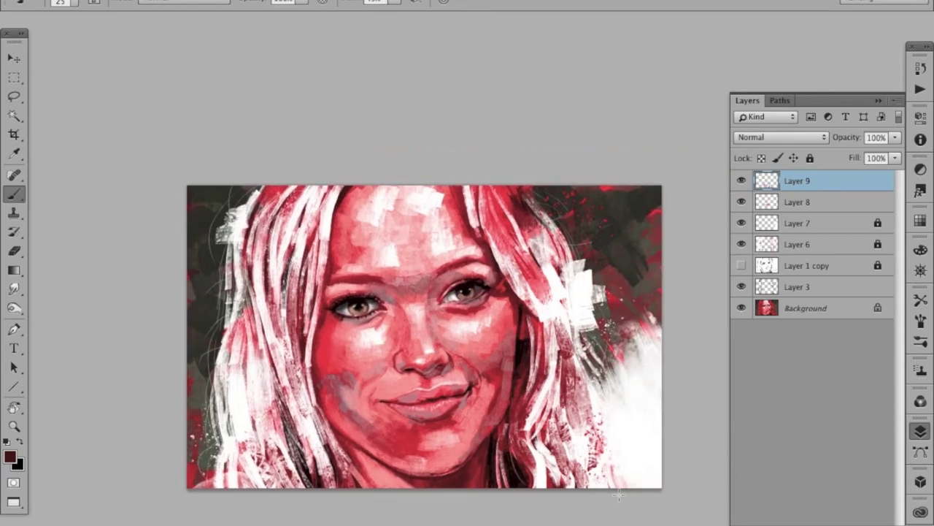
scroll(363, 332, up, 2)
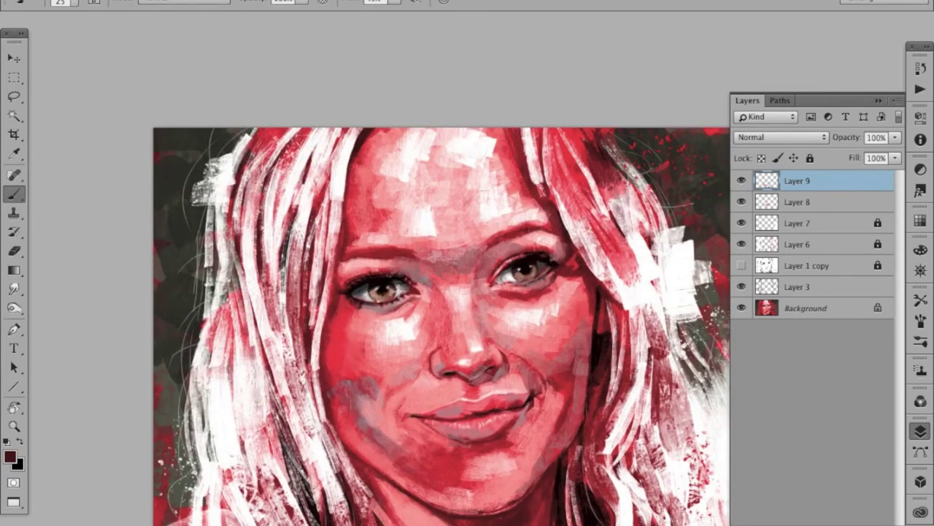
drag(607, 393, 565, 368)
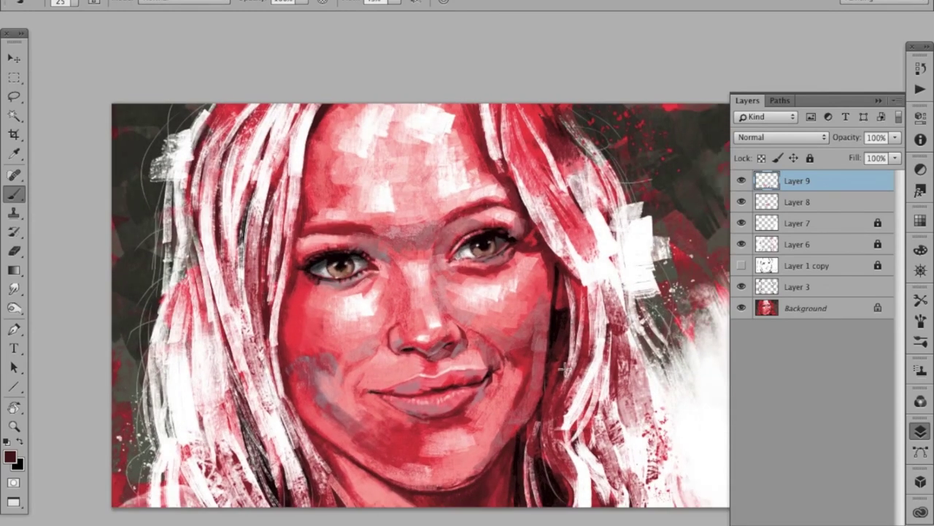
click(742, 202)
click(742, 222)
click(742, 201)
Step: Make Layer 8 visible again and select it
click(798, 202)
scroll(419, 306, down, 3)
scroll(362, 249, up, 4)
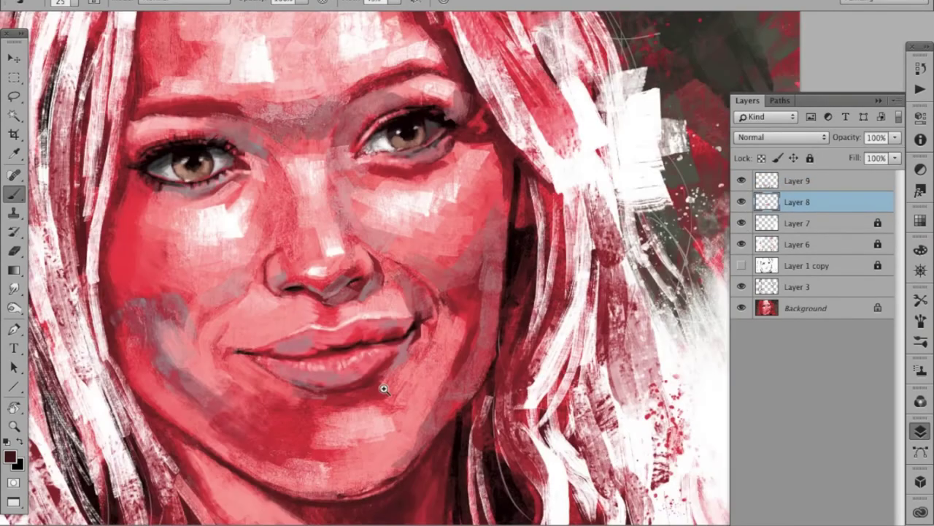
scroll(361, 250, up, 2)
scroll(469, 294, down, 1)
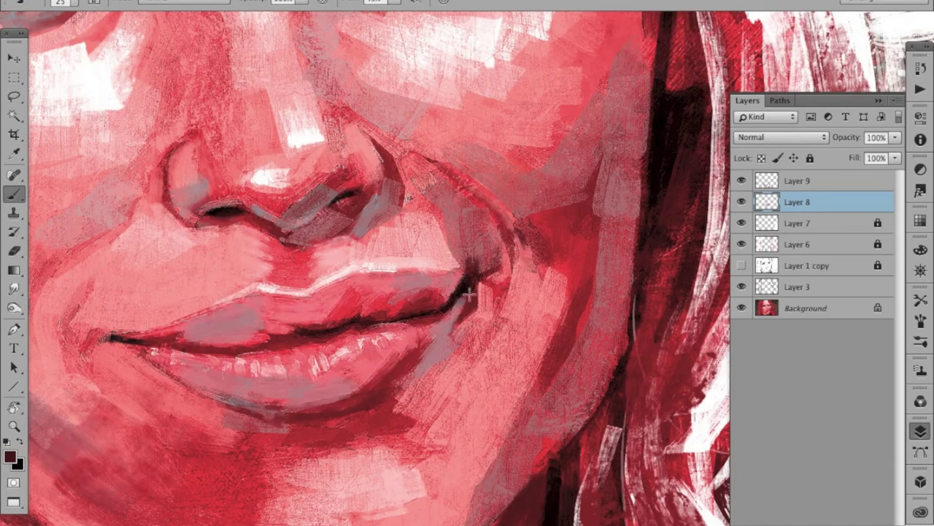
scroll(468, 294, down, 2)
scroll(469, 293, down, 2)
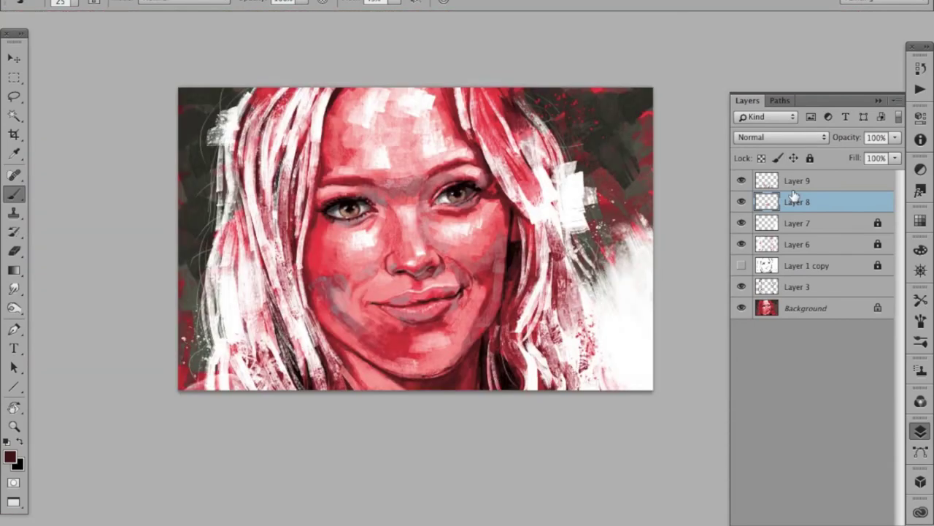
scroll(482, 336, up, 1)
scroll(579, 372, down, 3)
scroll(562, 354, up, 2)
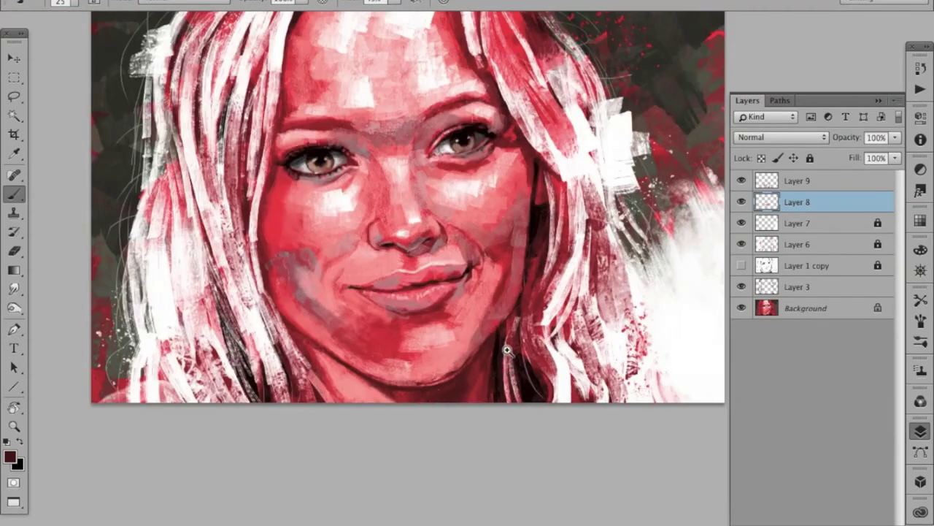
scroll(562, 354, up, 2)
Step: Lower Layer 8's opacity to 72%
click(895, 138)
drag(898, 154, 879, 158)
scroll(605, 407, down, 3)
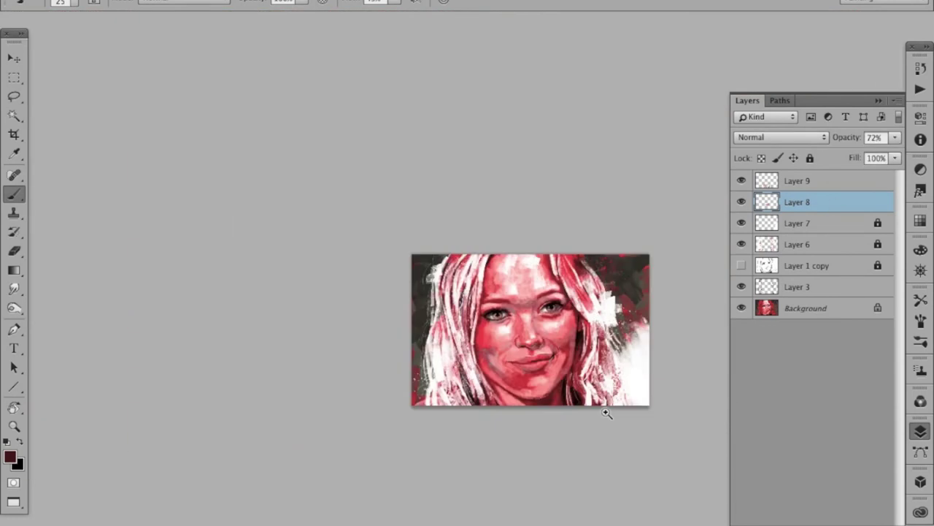
scroll(538, 359, up, 2)
scroll(502, 332, up, 1)
Step: Add a new blank layer at the top of the stack and raise the brush size to 200
scroll(502, 332, up, 2)
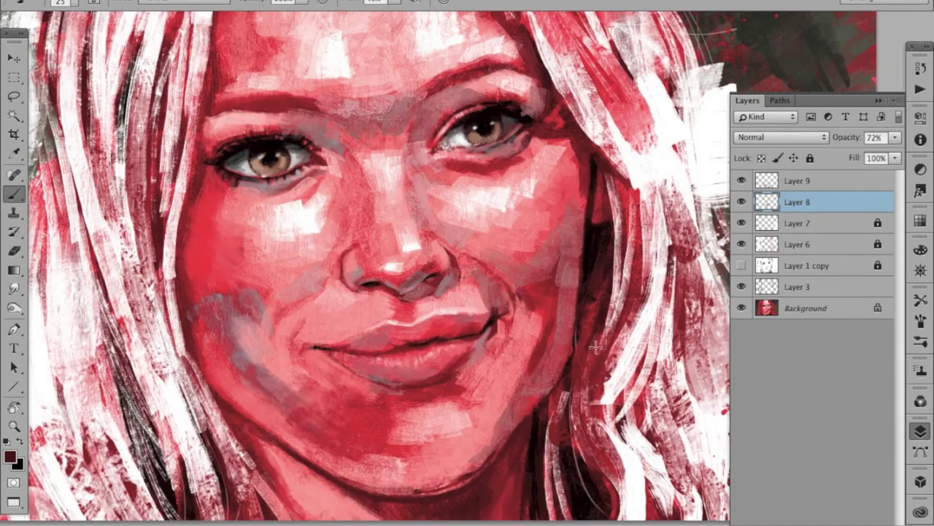
click(852, 520)
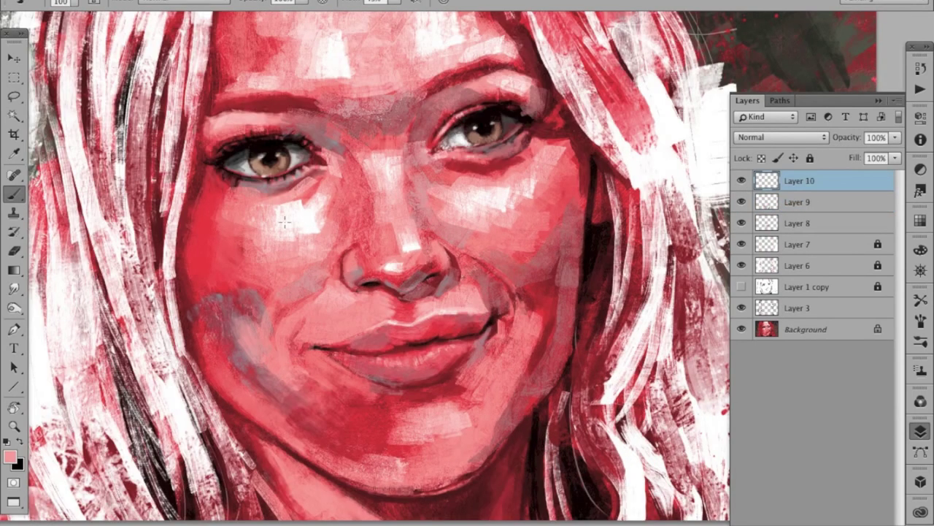
key(bracketright)
key(bracketright)
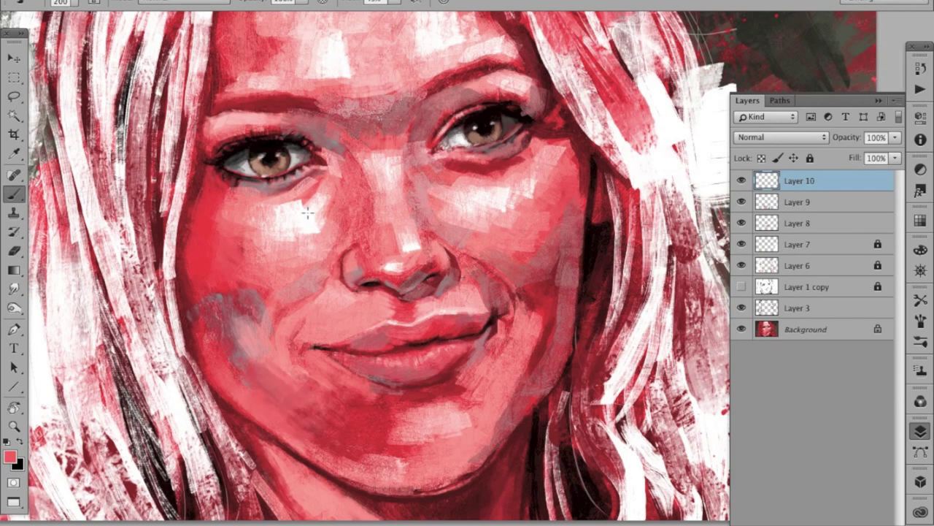
scroll(308, 212, down, 3)
scroll(385, 217, up, 3)
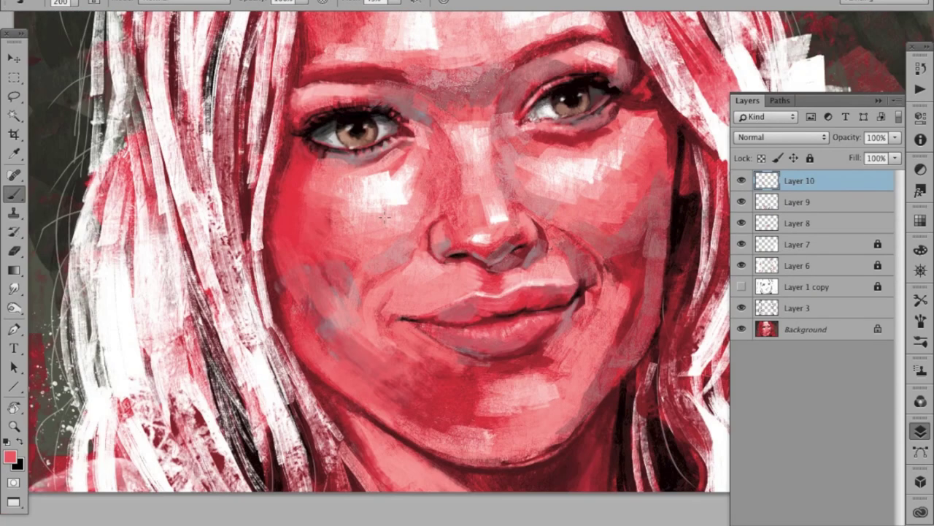
scroll(592, 257, down, 3)
scroll(533, 411, up, 3)
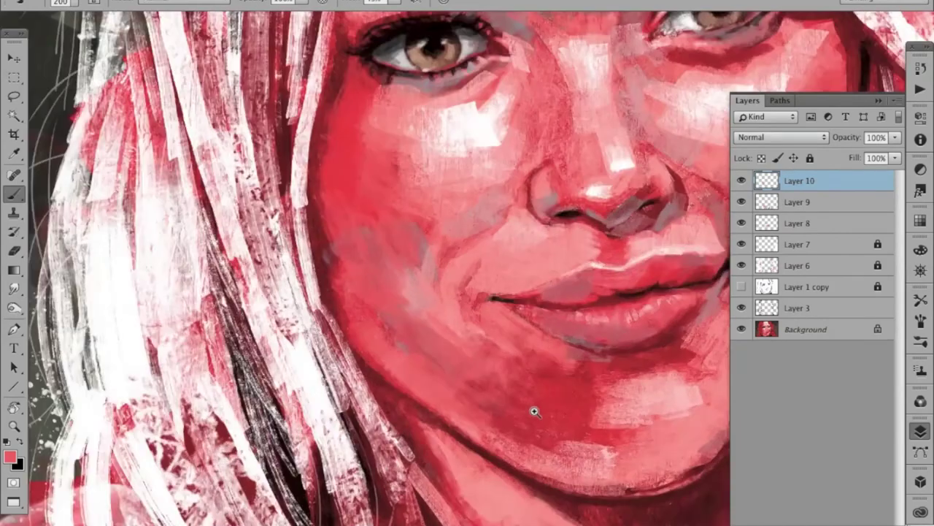
scroll(426, 402, up, 2)
scroll(528, 344, up, 2)
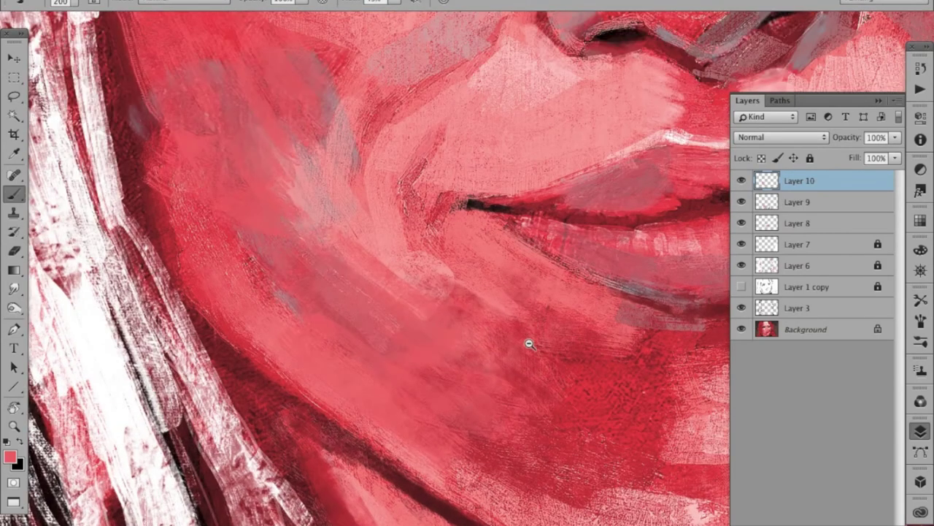
scroll(535, 381, up, 1)
scroll(387, 254, down, 3)
scroll(657, 343, down, 1)
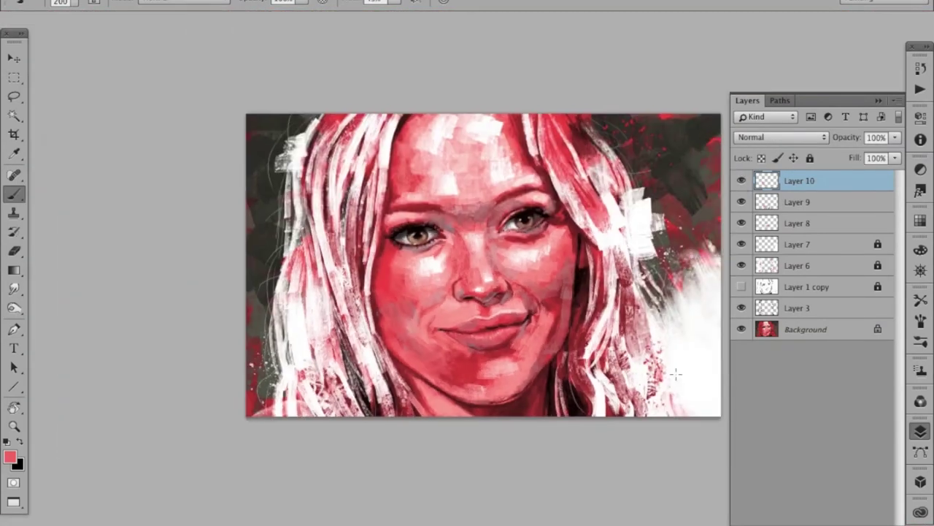
scroll(687, 296, up, 3)
scroll(688, 288, down, 2)
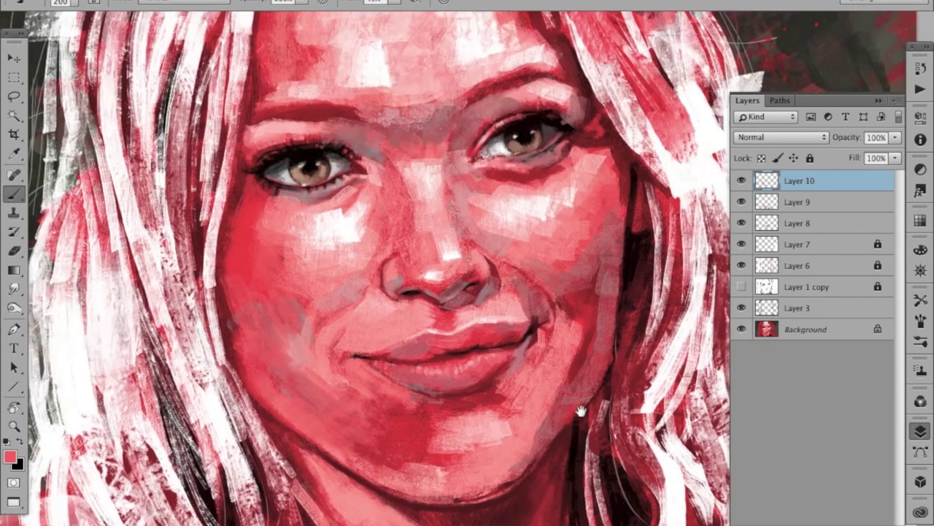
scroll(657, 329, down, 2)
scroll(515, 416, up, 1)
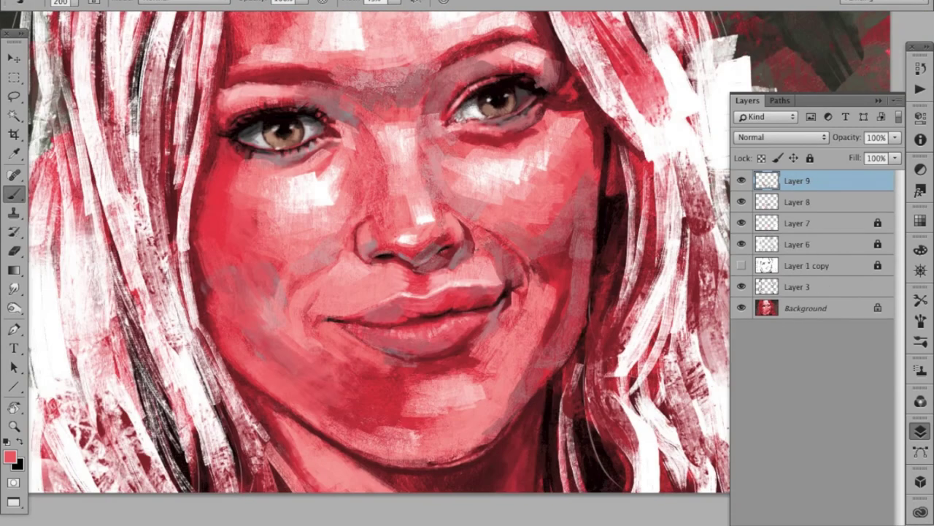
Step: Darken the shadow along the lower chin and jaw with dark red
click(920, 299)
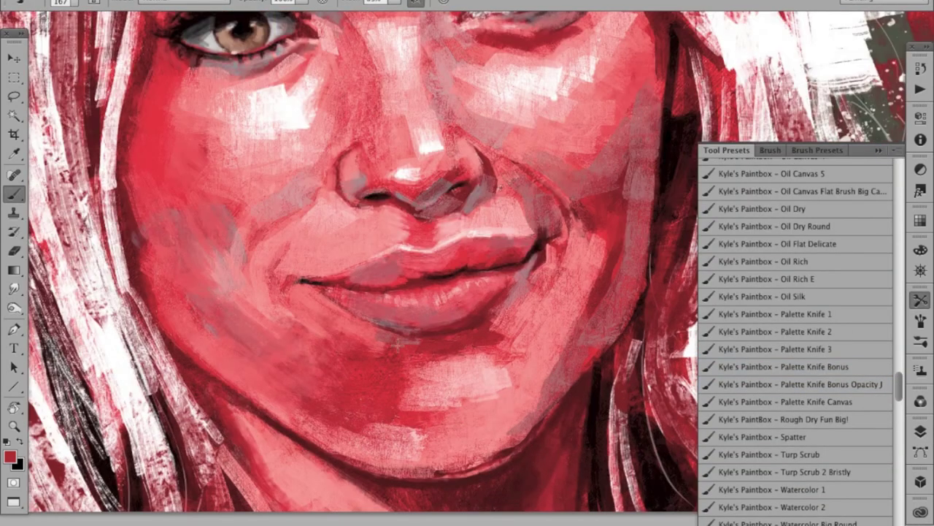
mouse_move(368, 390)
mouse_down()
mouse_move(376, 376)
mouse_move(315, 413)
mouse_move(292, 408)
mouse_move(272, 373)
mouse_up()
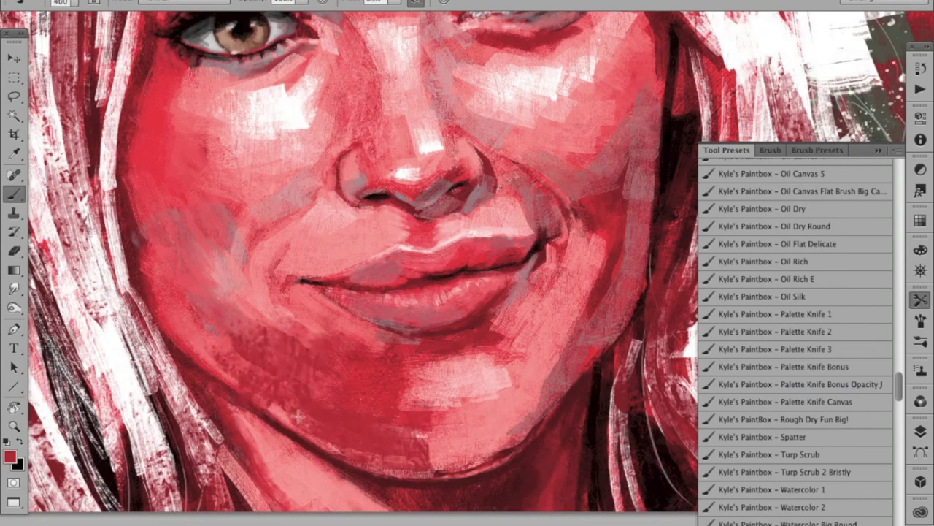
key(ctrl+0)
Step: Sample lighter reds, paint over the cheek beside the chin, and lighten the chin with a short stroke
ctrl+click(422, 403)
alt+click(321, 349)
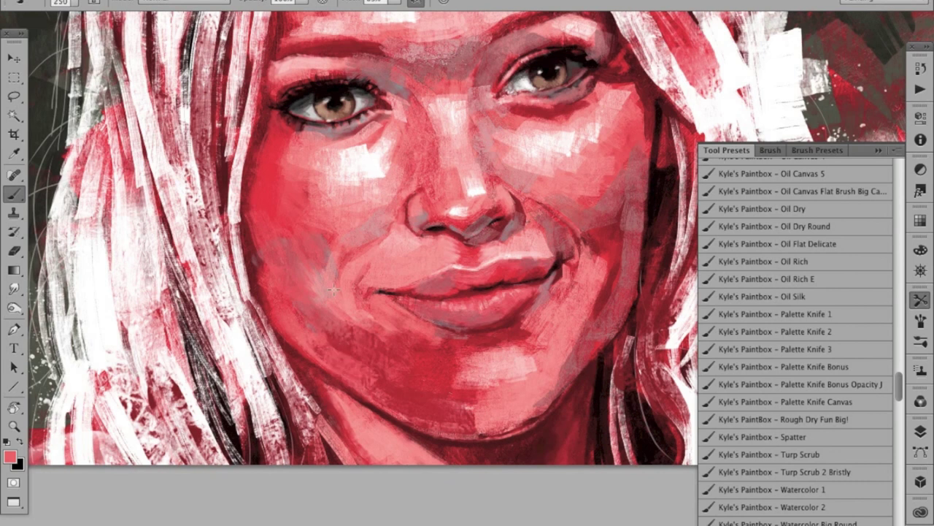
drag(384, 361, 401, 324)
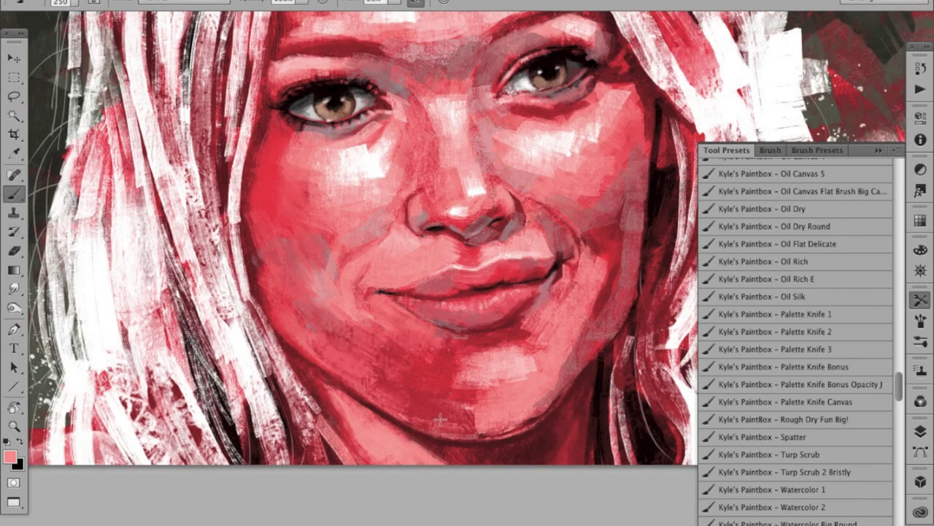
drag(440, 419, 445, 420)
alt+click(534, 417)
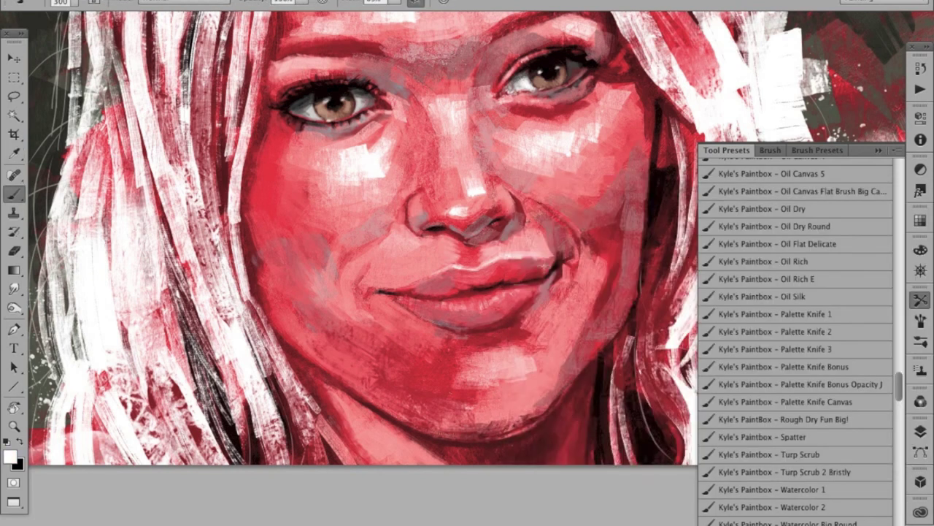
scroll(511, 252, up, 2)
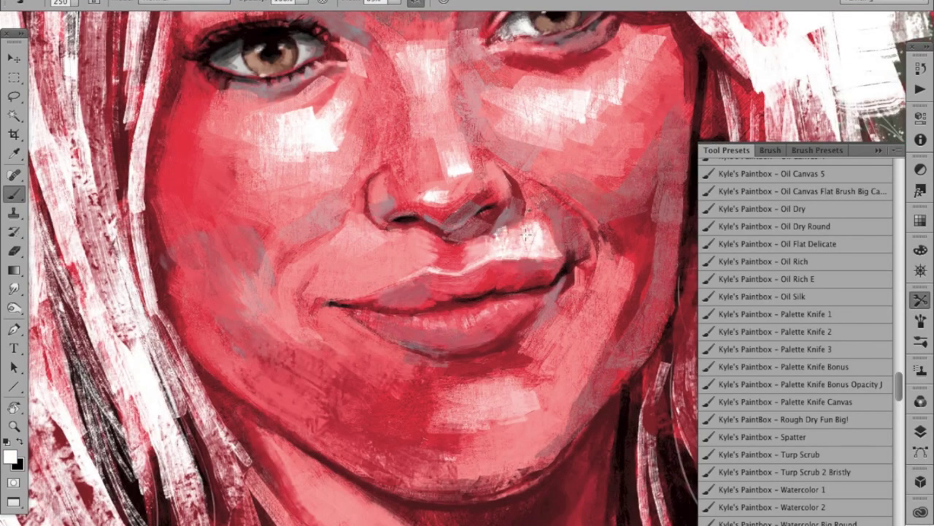
drag(603, 381, 606, 413)
scroll(547, 371, down, 3)
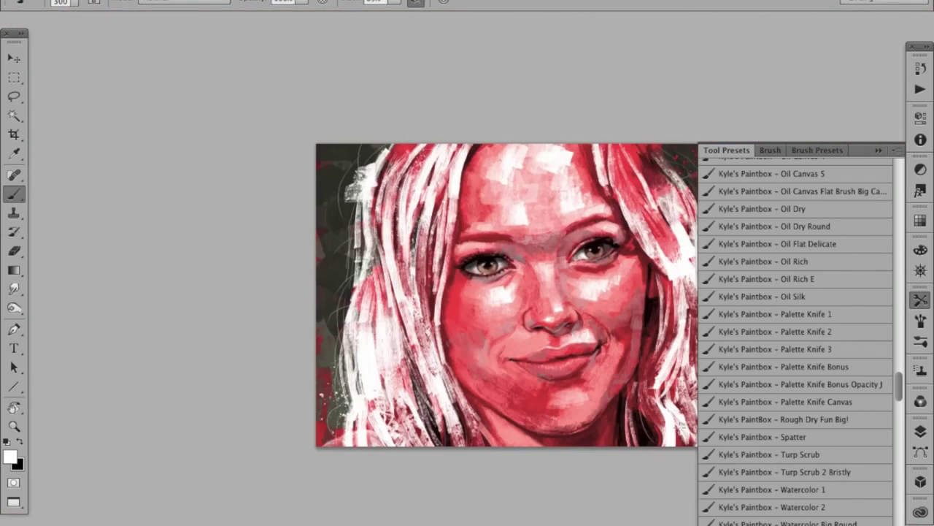
Step: Add a short white glossy highlight across the lower lip
scroll(546, 371, up, 3)
drag(445, 362, 473, 368)
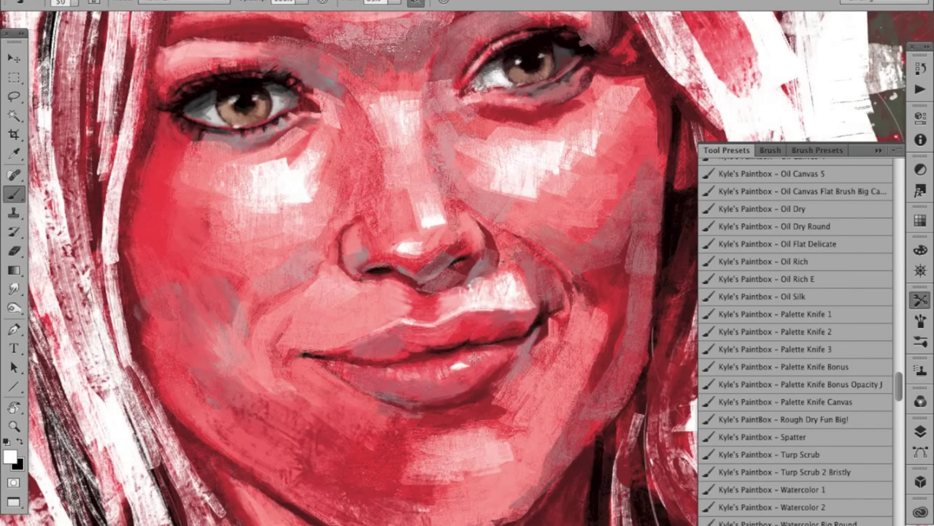
scroll(545, 323, down, 3)
scroll(526, 343, up, 2)
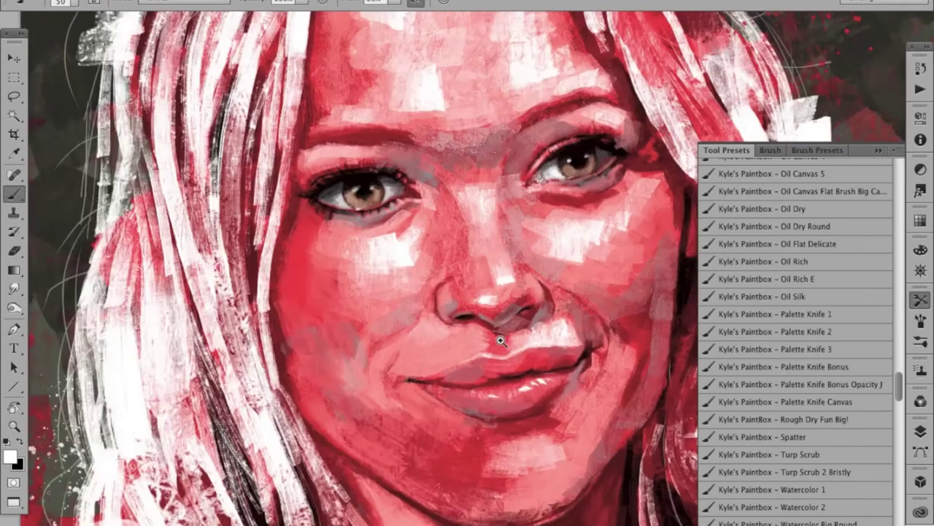
scroll(525, 342, up, 1)
scroll(575, 244, down, 2)
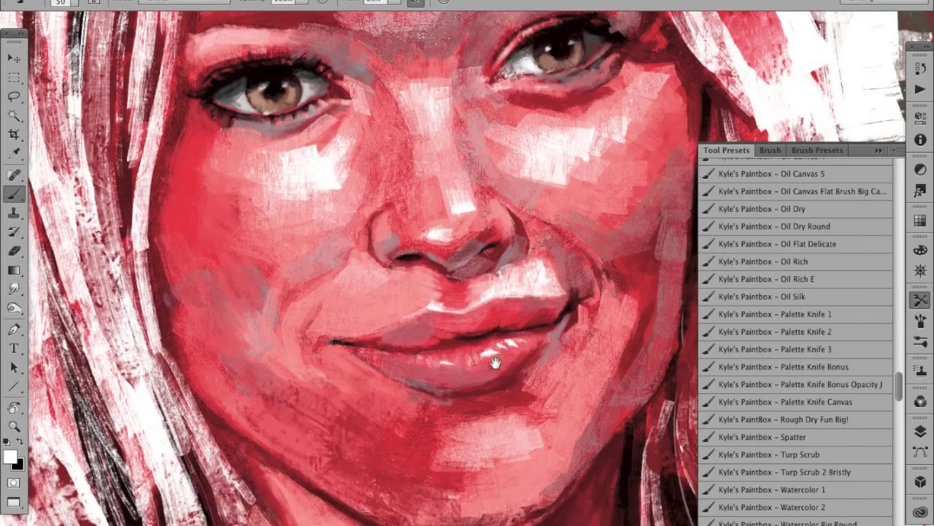
scroll(584, 365, down, 3)
scroll(595, 480, up, 2)
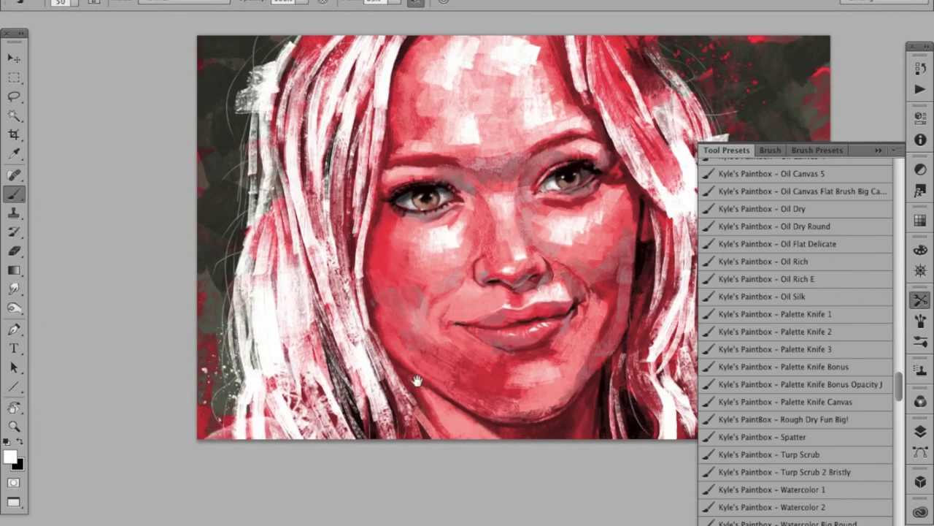
scroll(584, 438, up, 2)
key(F7)
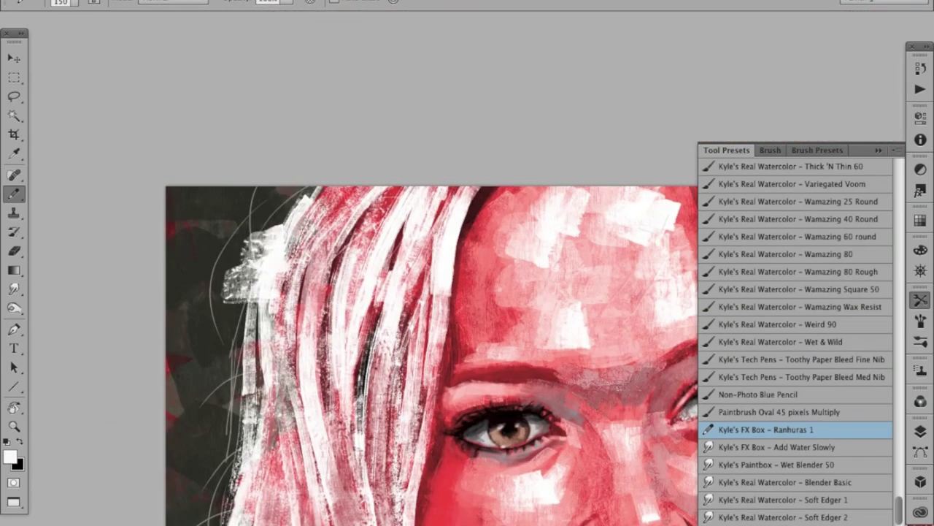
Step: Zoom out to the whole head and paint white strands into the lower-left hair
drag(456, 311, 422, 270)
scroll(438, 292, down, 1)
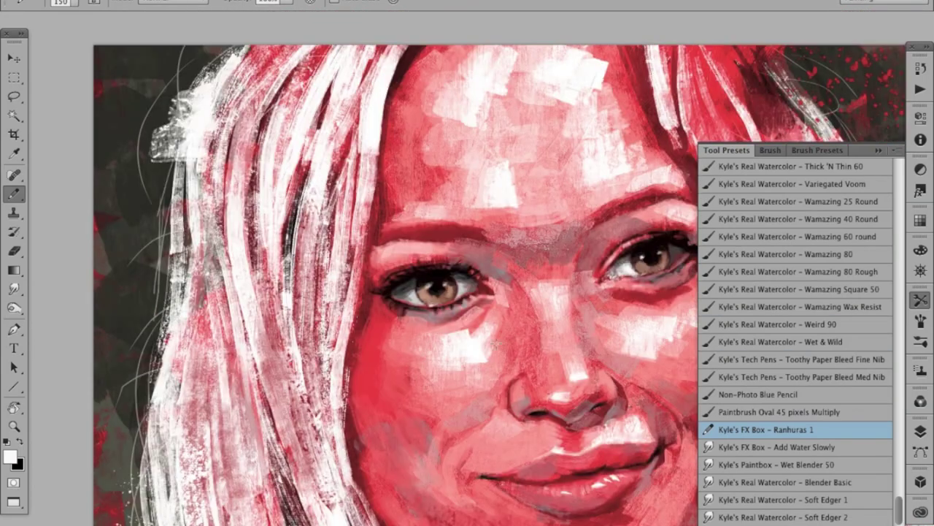
scroll(452, 321, down, 1)
scroll(467, 350, down, 1)
scroll(481, 374, down, 1)
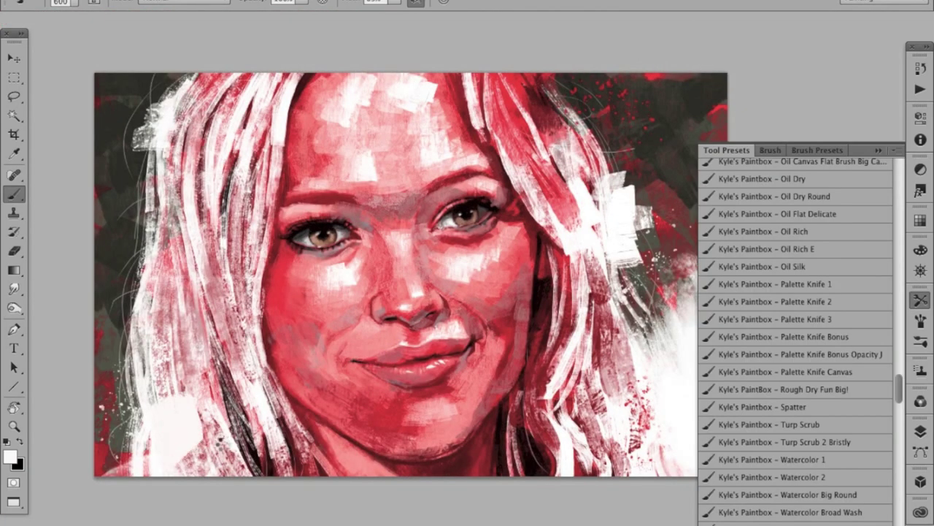
drag(187, 329, 196, 402)
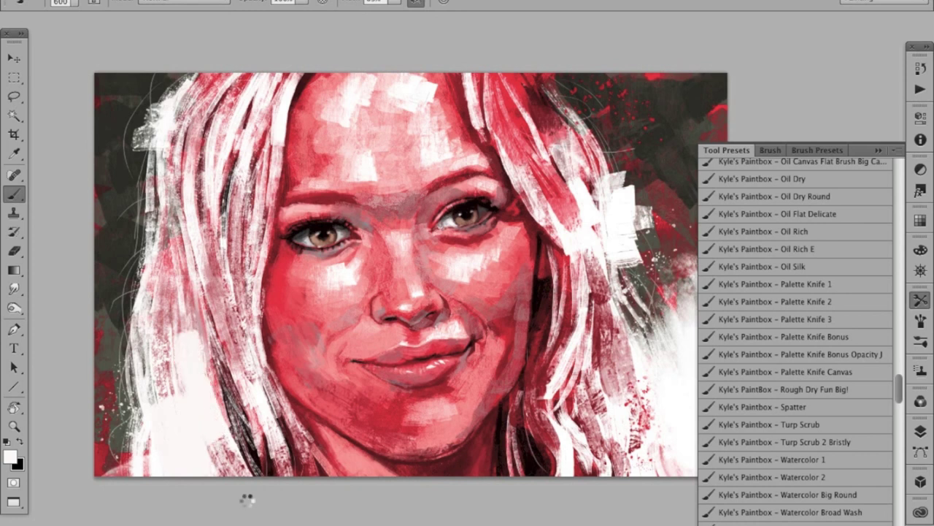
drag(165, 318, 182, 398)
Step: Shrink the brush to 300 and brush more white strands up through the left hair
key(bracketleft)
key(bracketleft)
key(bracketleft)
mouse_move(164, 264)
mouse_down()
mouse_move(175, 332)
mouse_move(215, 398)
mouse_up()
drag(232, 301, 259, 474)
drag(219, 248, 208, 339)
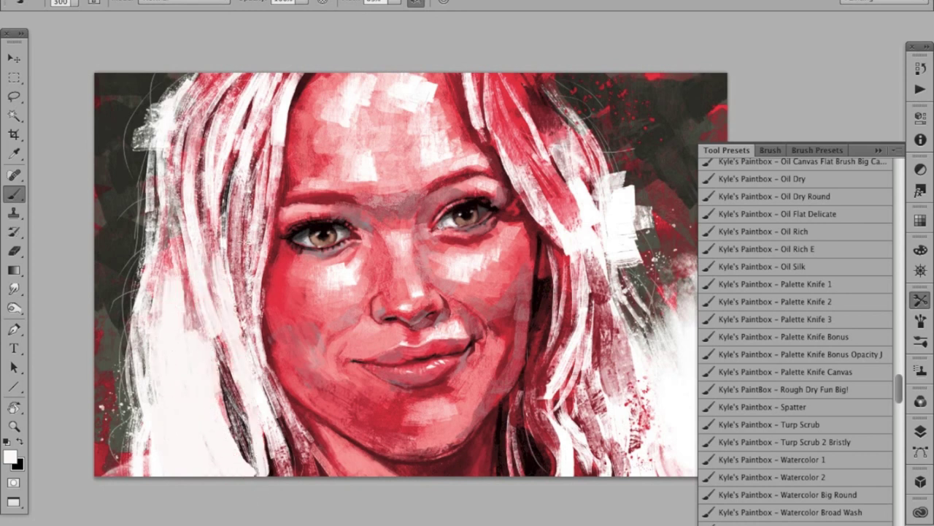
drag(244, 226, 249, 351)
drag(212, 219, 215, 280)
mouse_move(201, 164)
mouse_down()
mouse_move(193, 334)
mouse_move(249, 476)
mouse_up()
drag(249, 150, 248, 232)
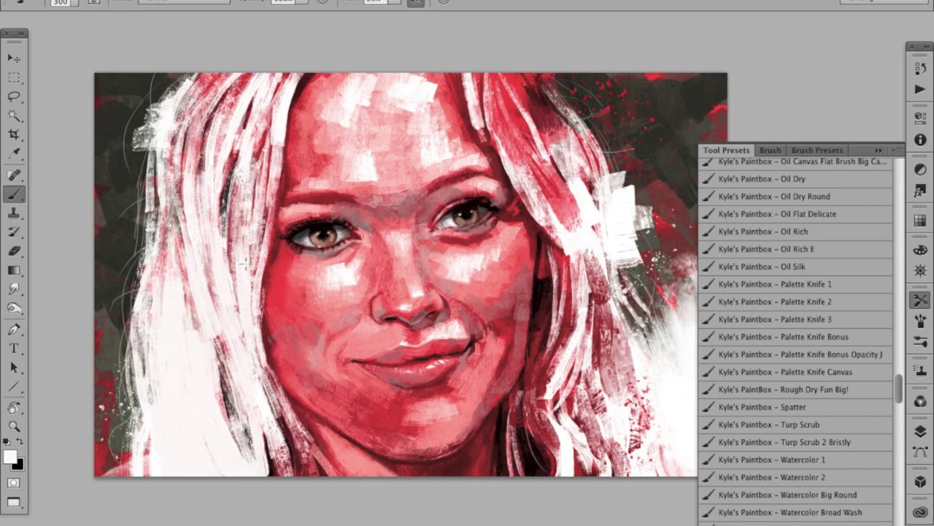
drag(256, 175, 255, 264)
drag(174, 167, 179, 249)
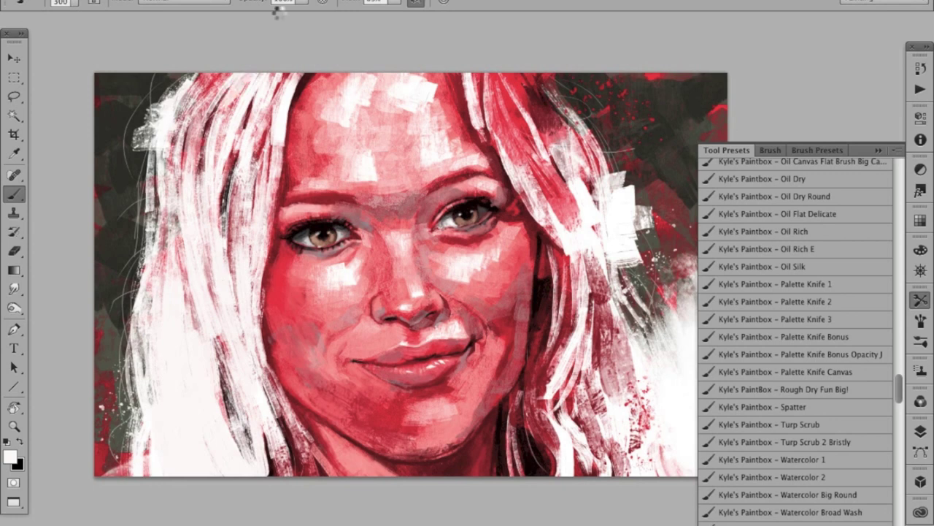
Step: Add white strands to the hair right of the face
drag(566, 171, 568, 230)
drag(595, 266, 599, 365)
drag(617, 340, 621, 406)
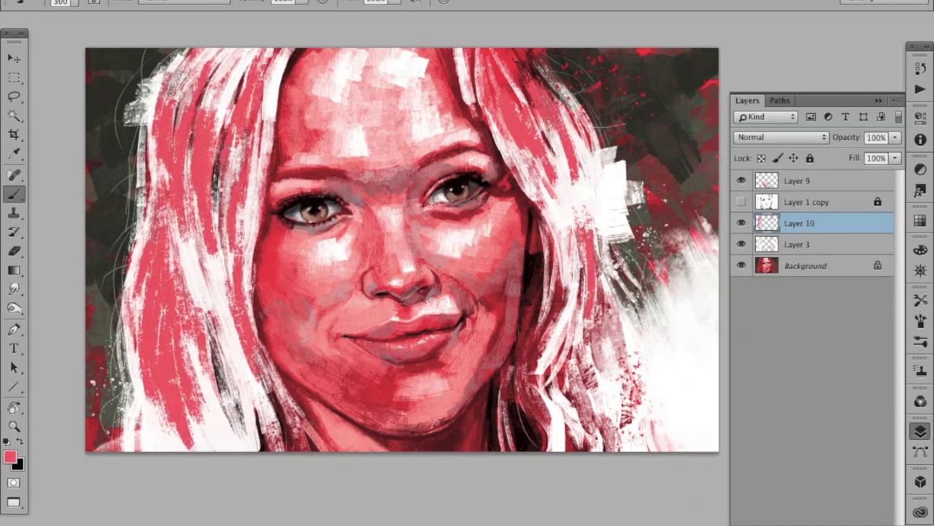
Step: Paint six vertical darker red strokes down the hair left of the face
drag(237, 139, 230, 241)
drag(244, 162, 243, 256)
drag(176, 211, 177, 250)
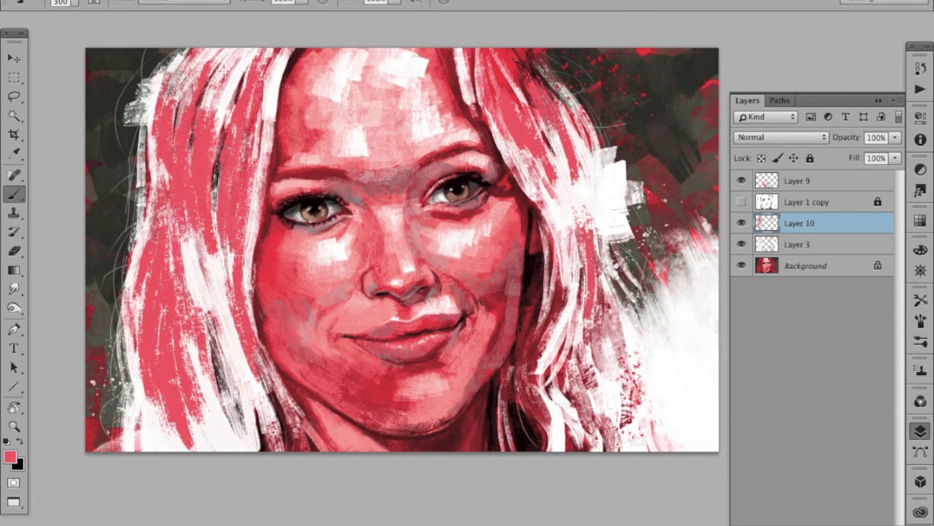
drag(227, 69, 216, 146)
drag(179, 66, 179, 143)
mouse_move(204, 252)
mouse_down()
mouse_move(203, 314)
mouse_move(227, 387)
mouse_up()
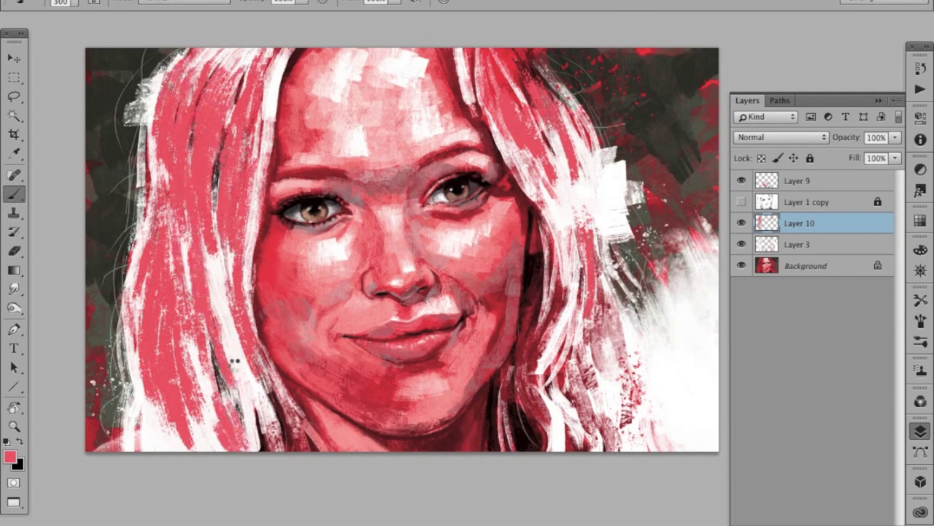